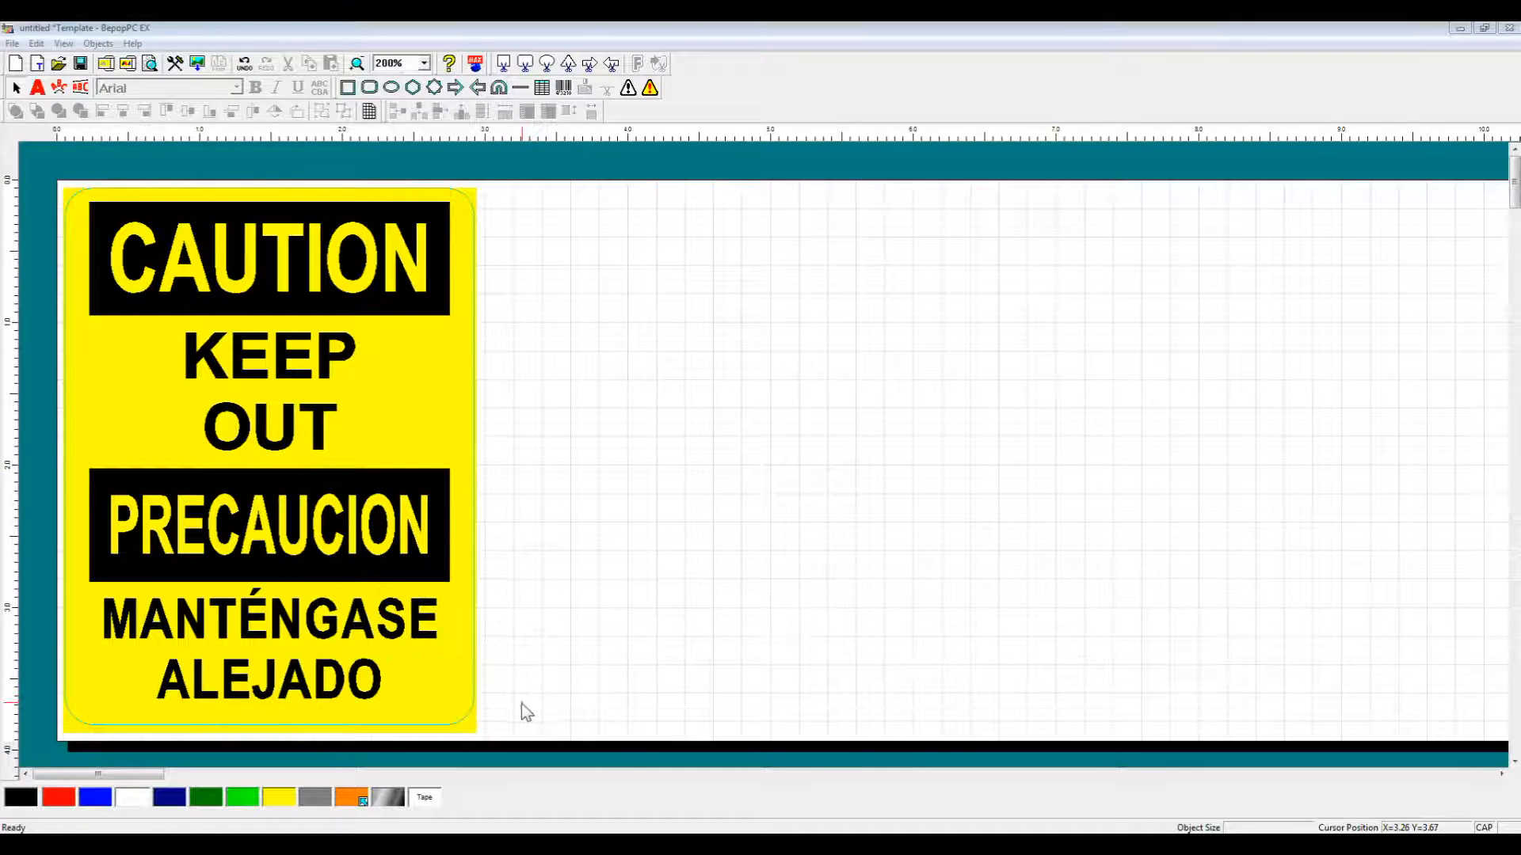
Mirror the whole sign horizontally twice, restore normal reading, then deselect it.
left_click_drag(514, 733, 39, 127)
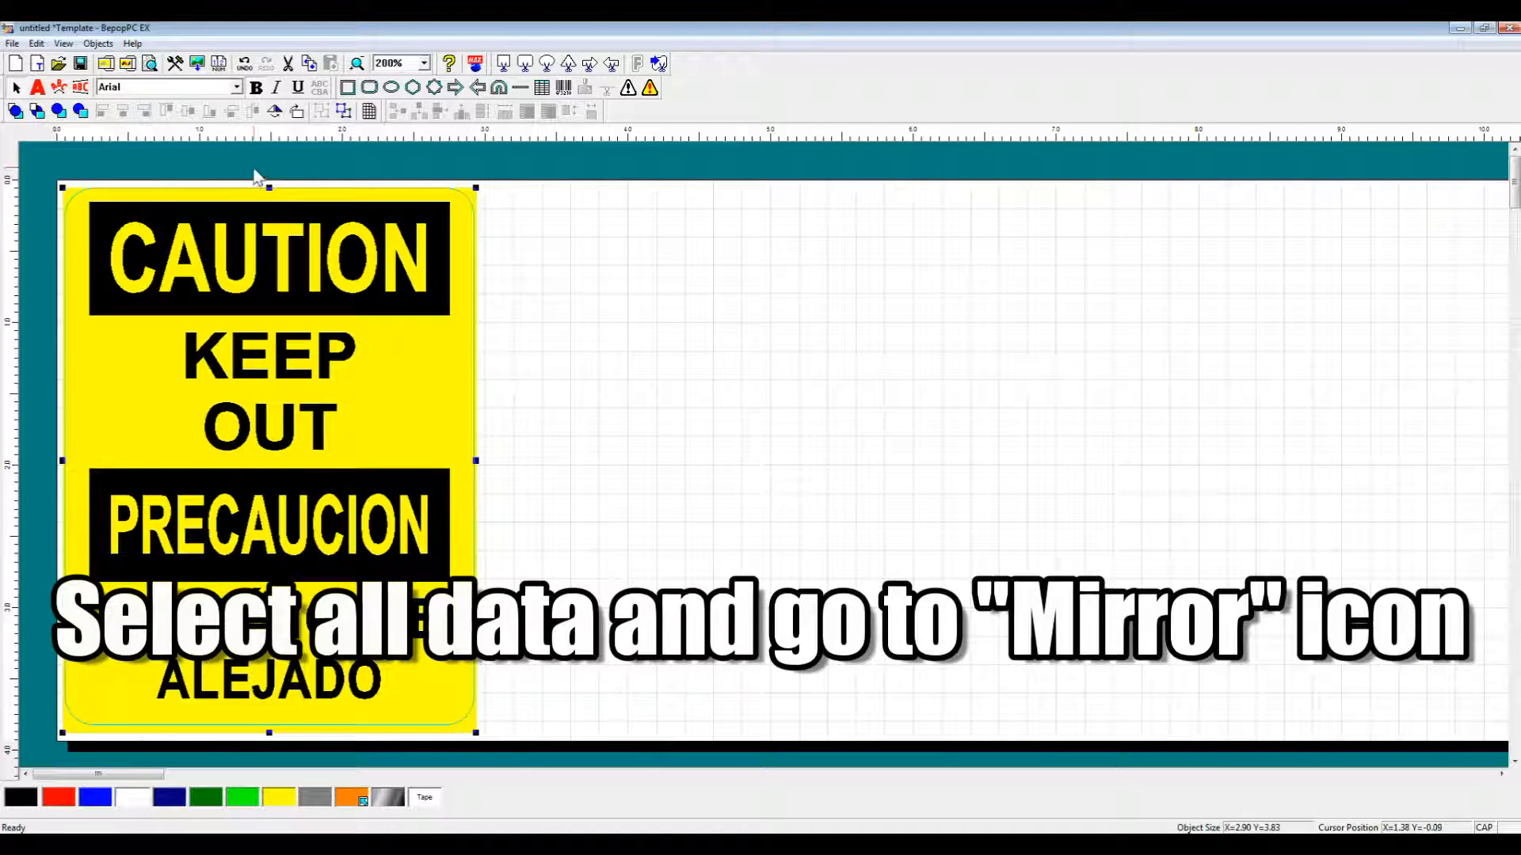
left_click(274, 110)
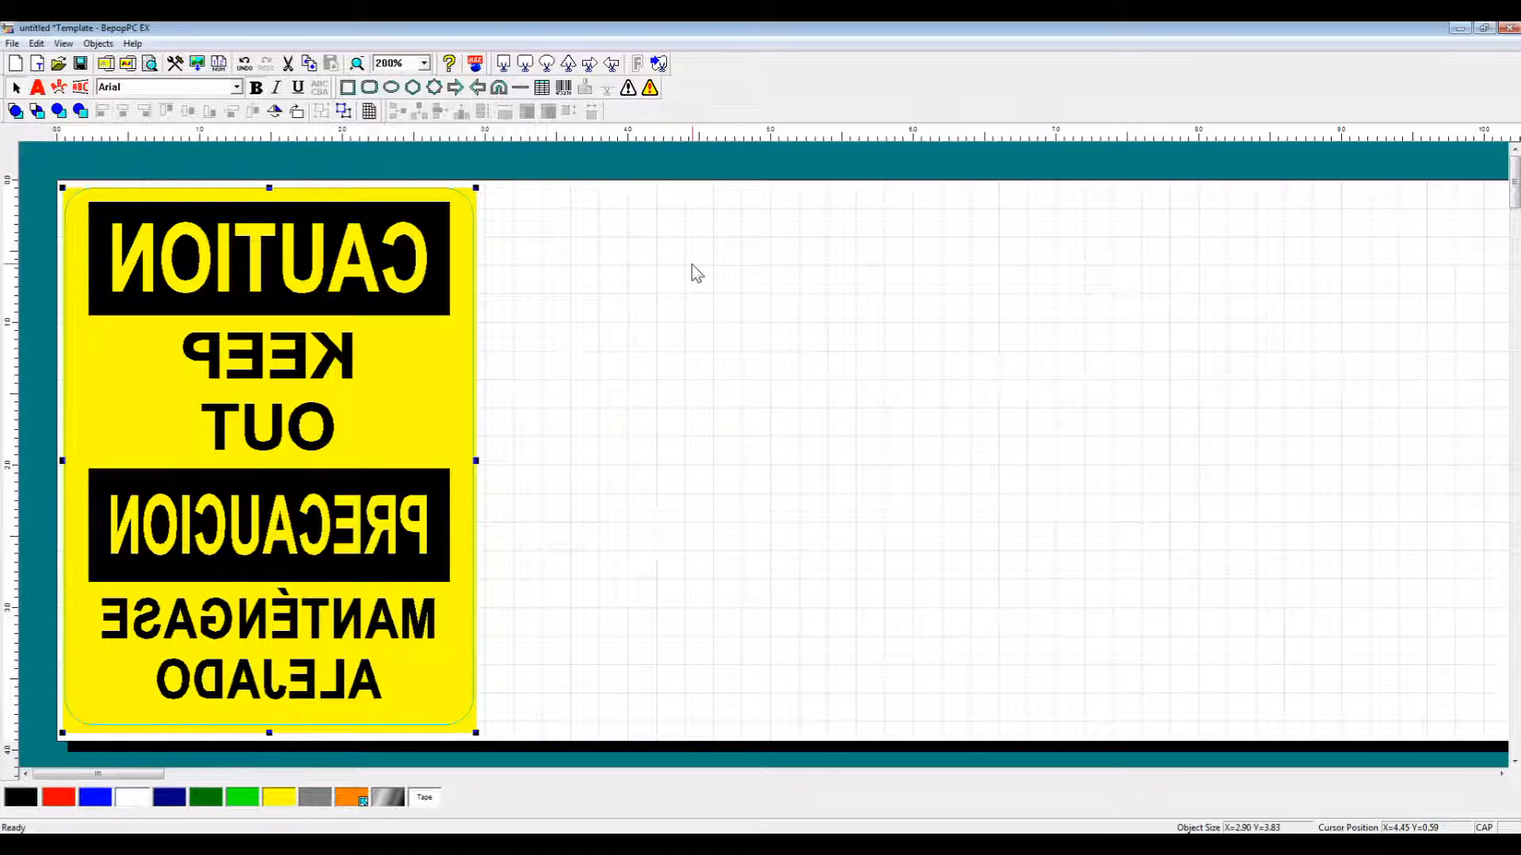
left_click(274, 112)
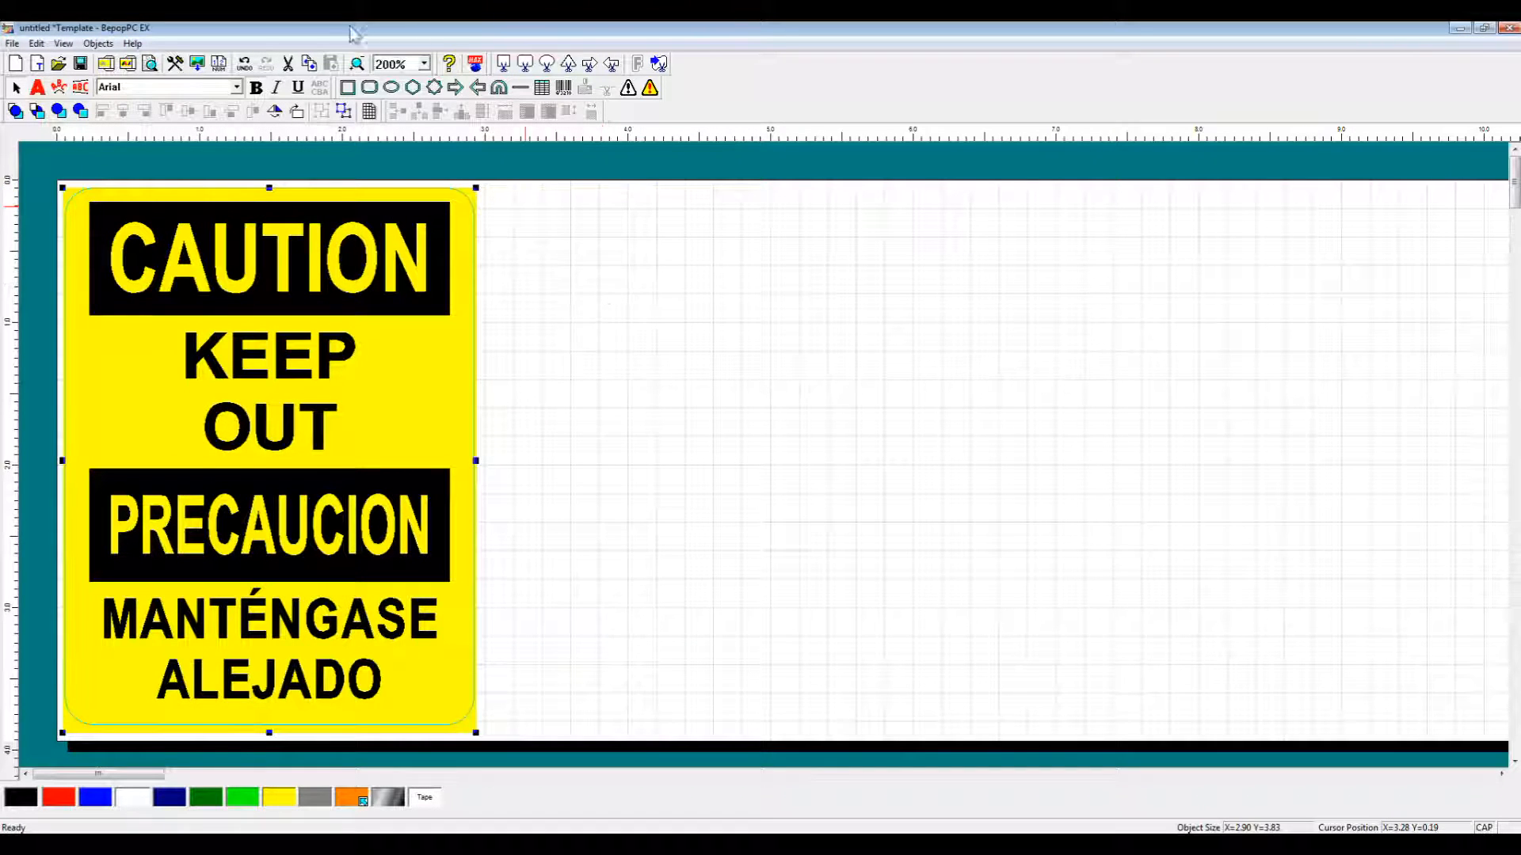
left_click(274, 112)
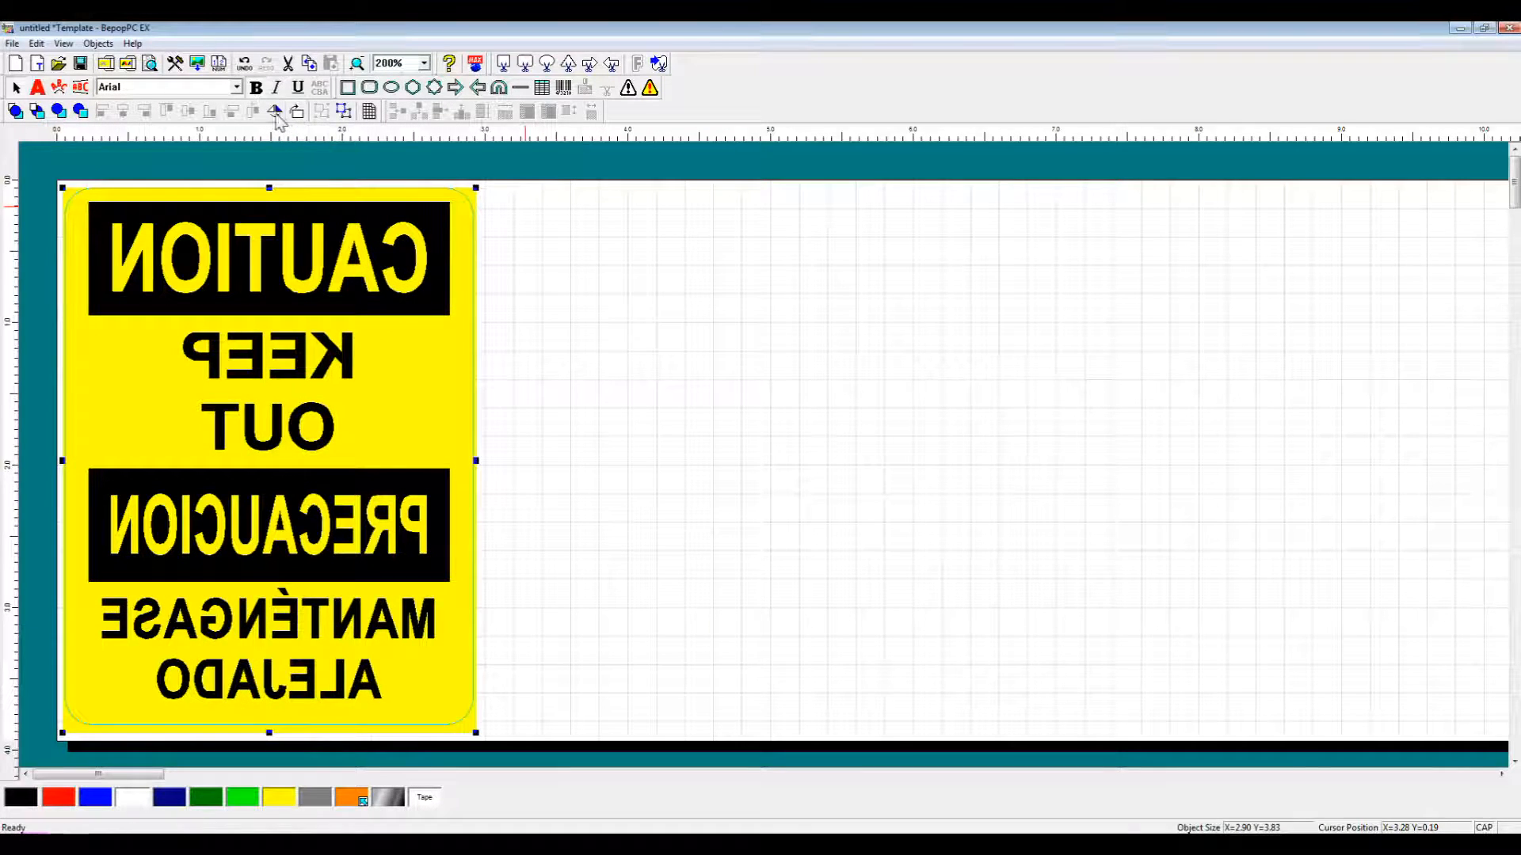
left_click(274, 112)
left_click(667, 283)
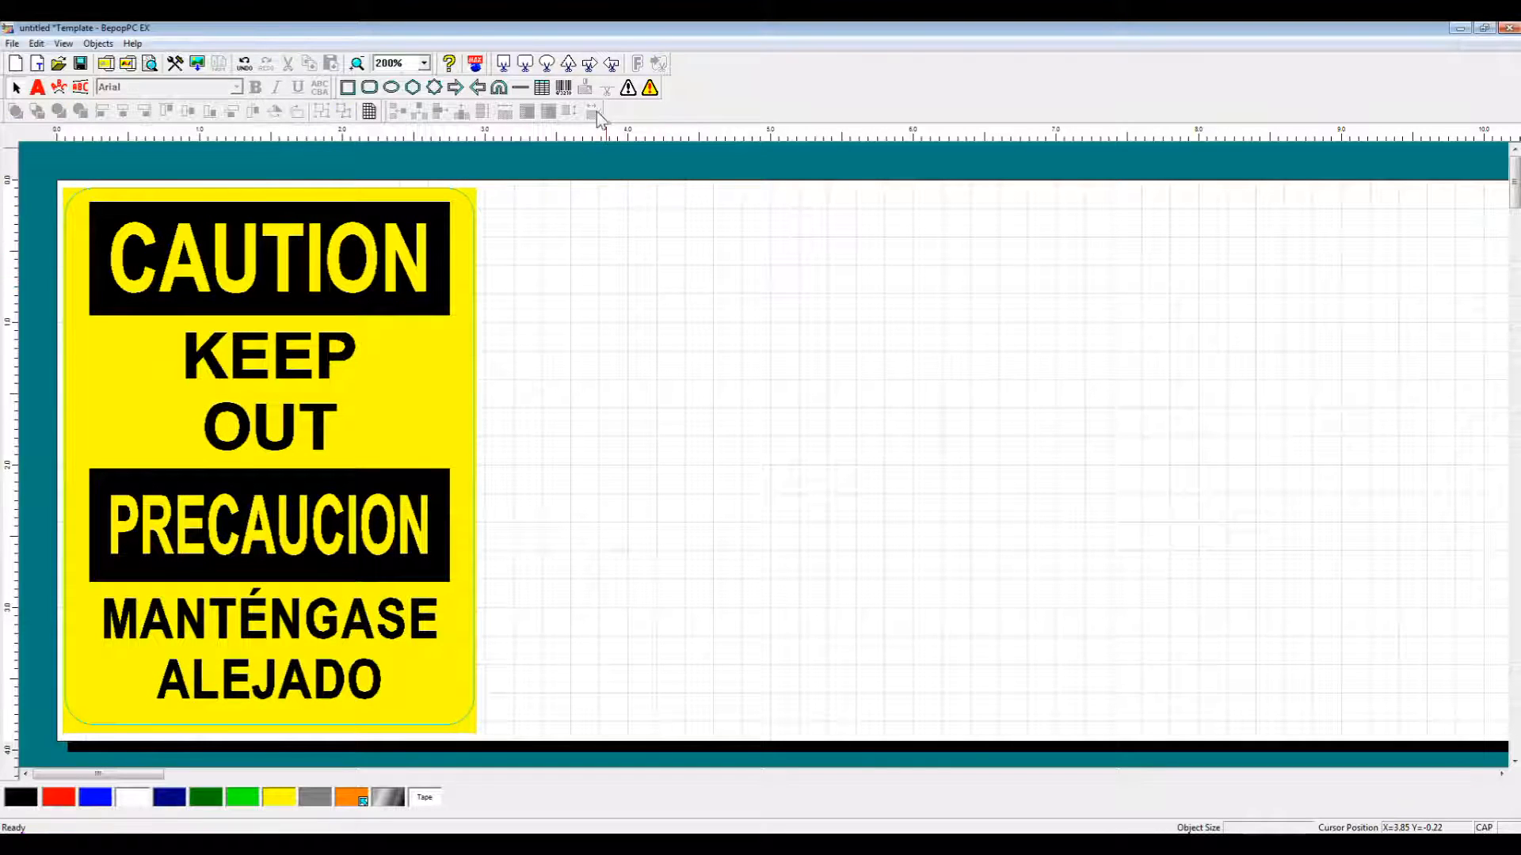
Start a new barcode and browse the types, choosing QR code.
left_click(565, 89)
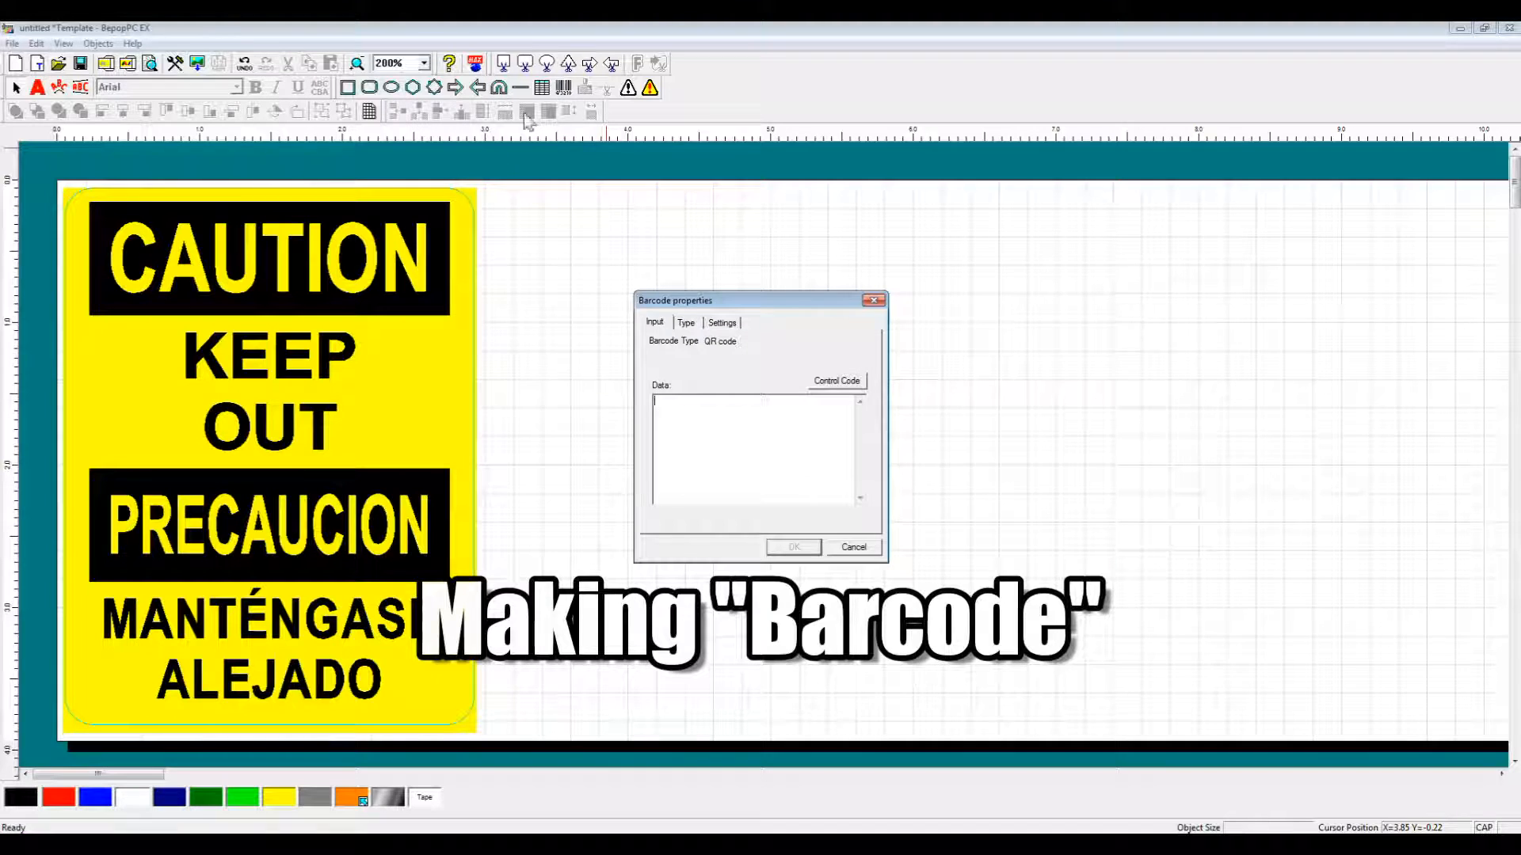
left_click(685, 324)
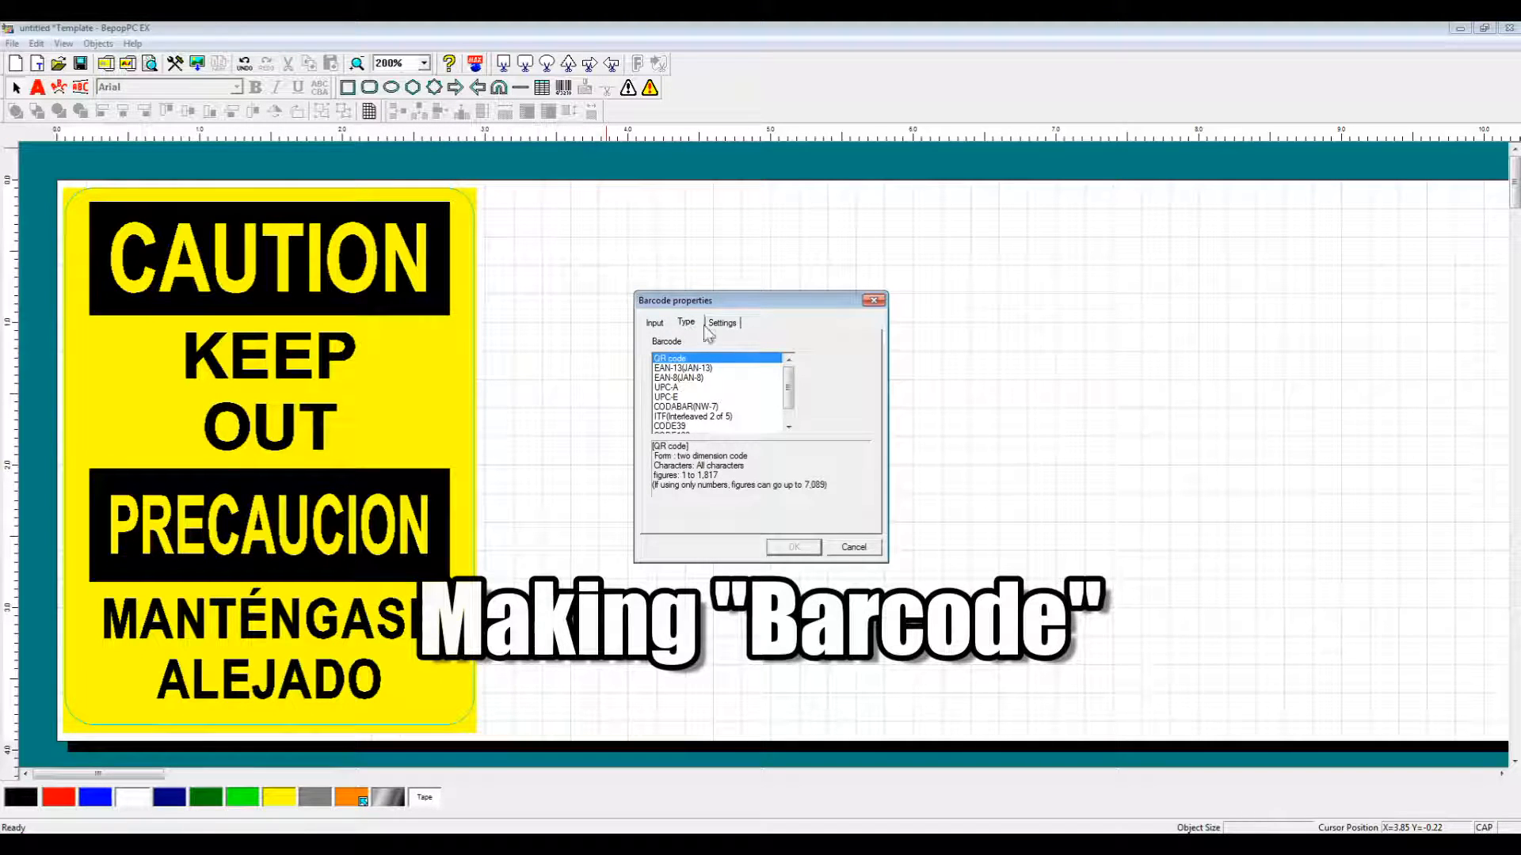
left_click(713, 368)
key("Down")
key("Down")
key("Down")
key("Down")
key("Down")
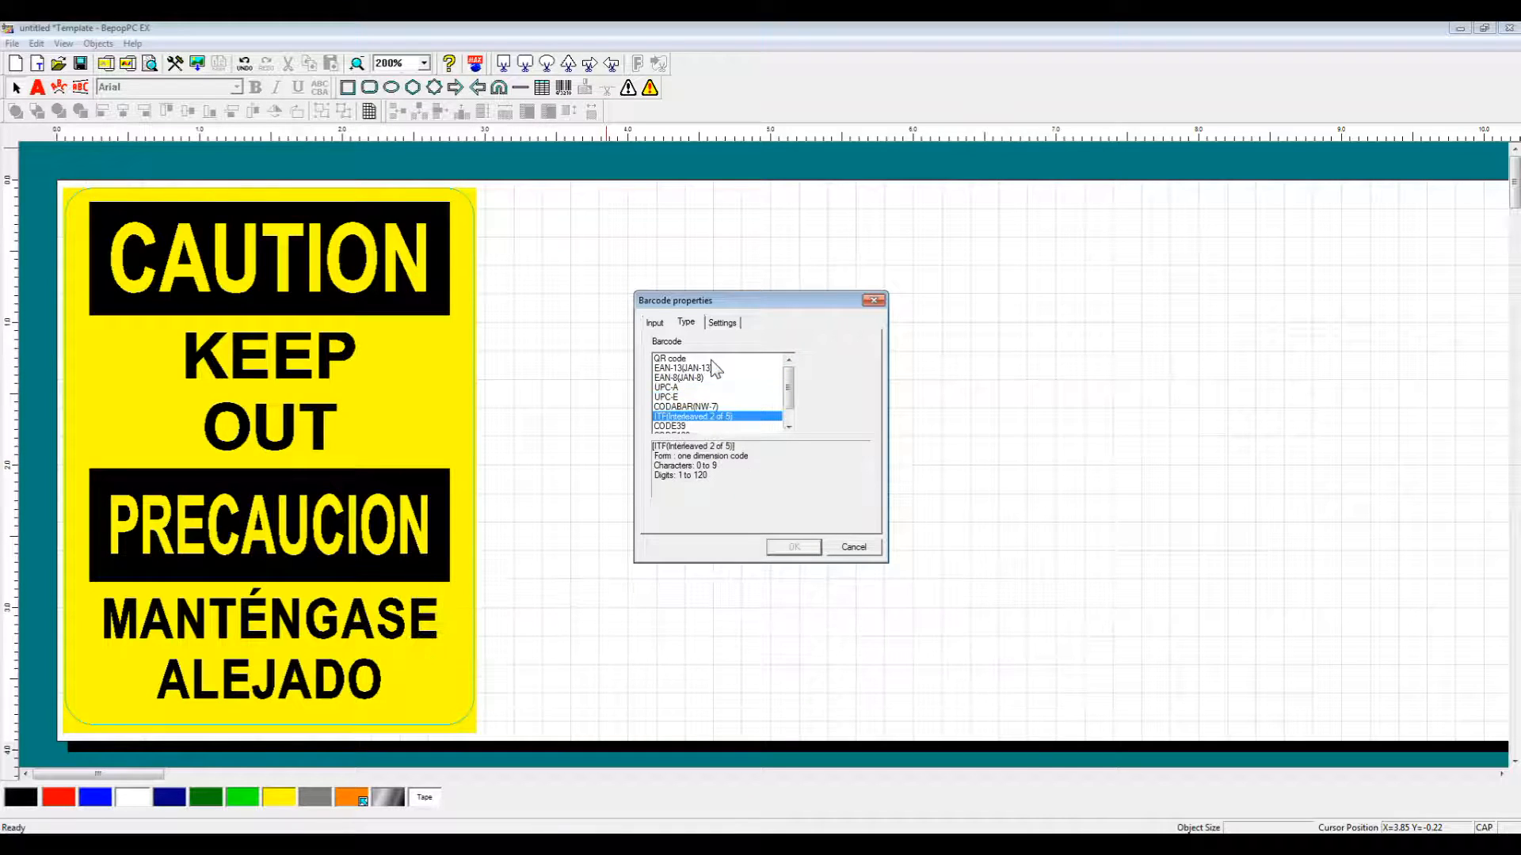
key("Down")
key("Down")
key("Down")
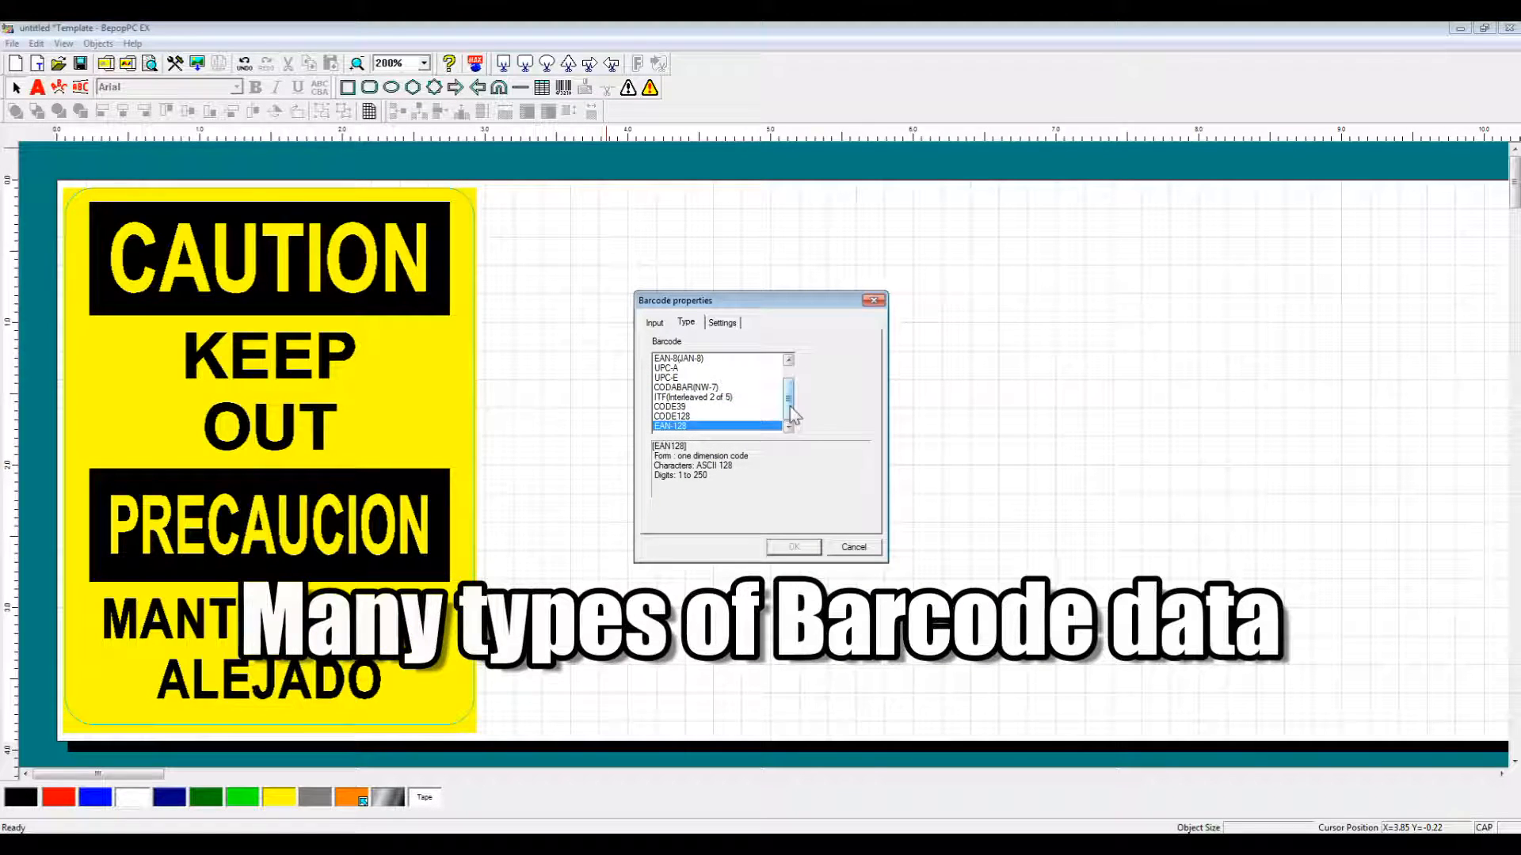
left_click_drag(789, 405, 805, 358)
left_click(686, 360)
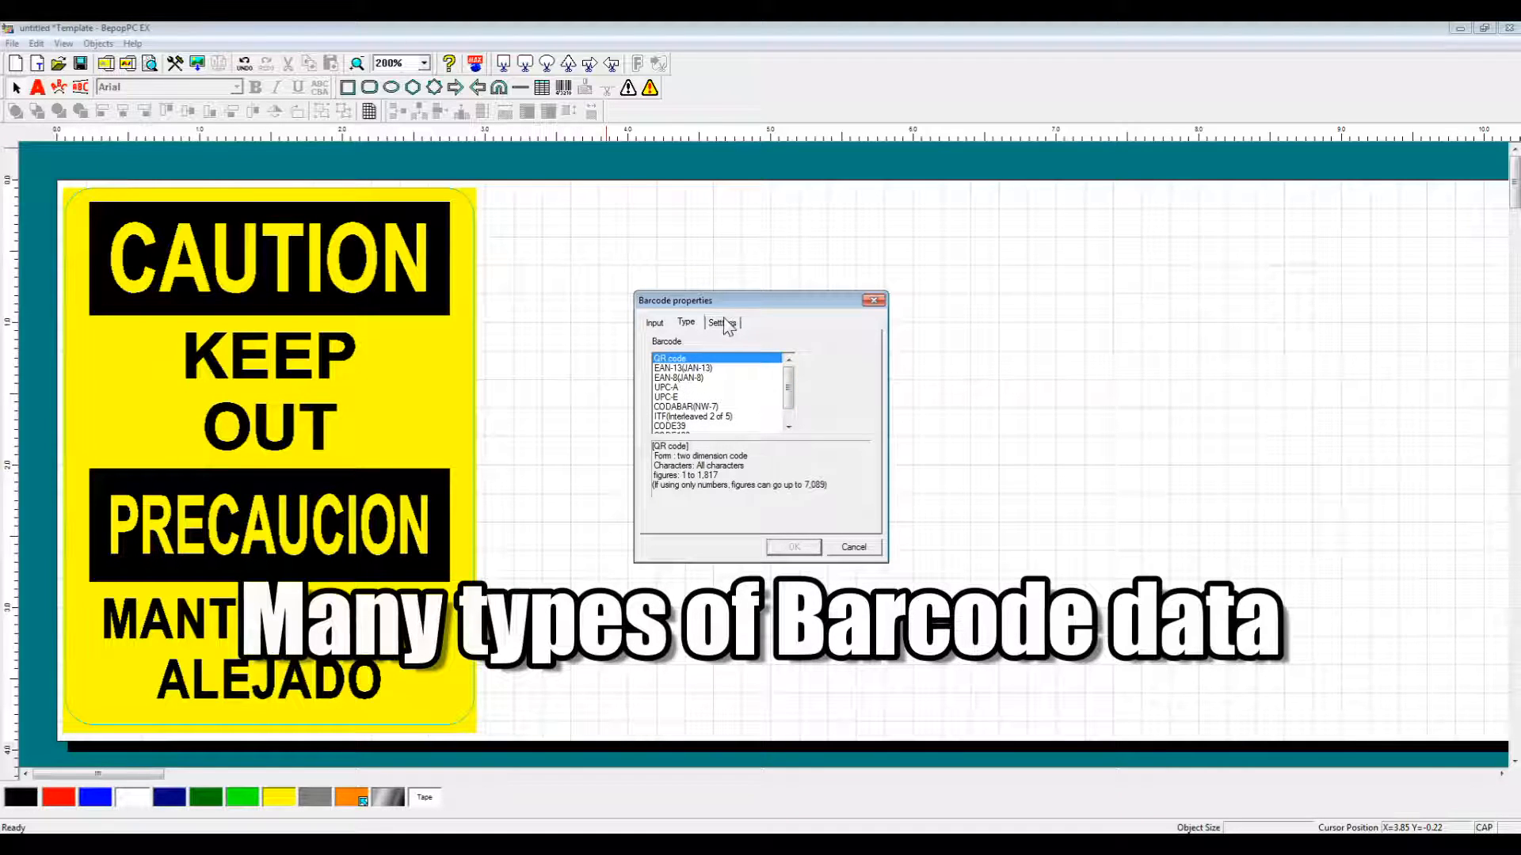
Review the QR code settings, enter 'LETTERS 1234' as data, and place it.
left_click(724, 323)
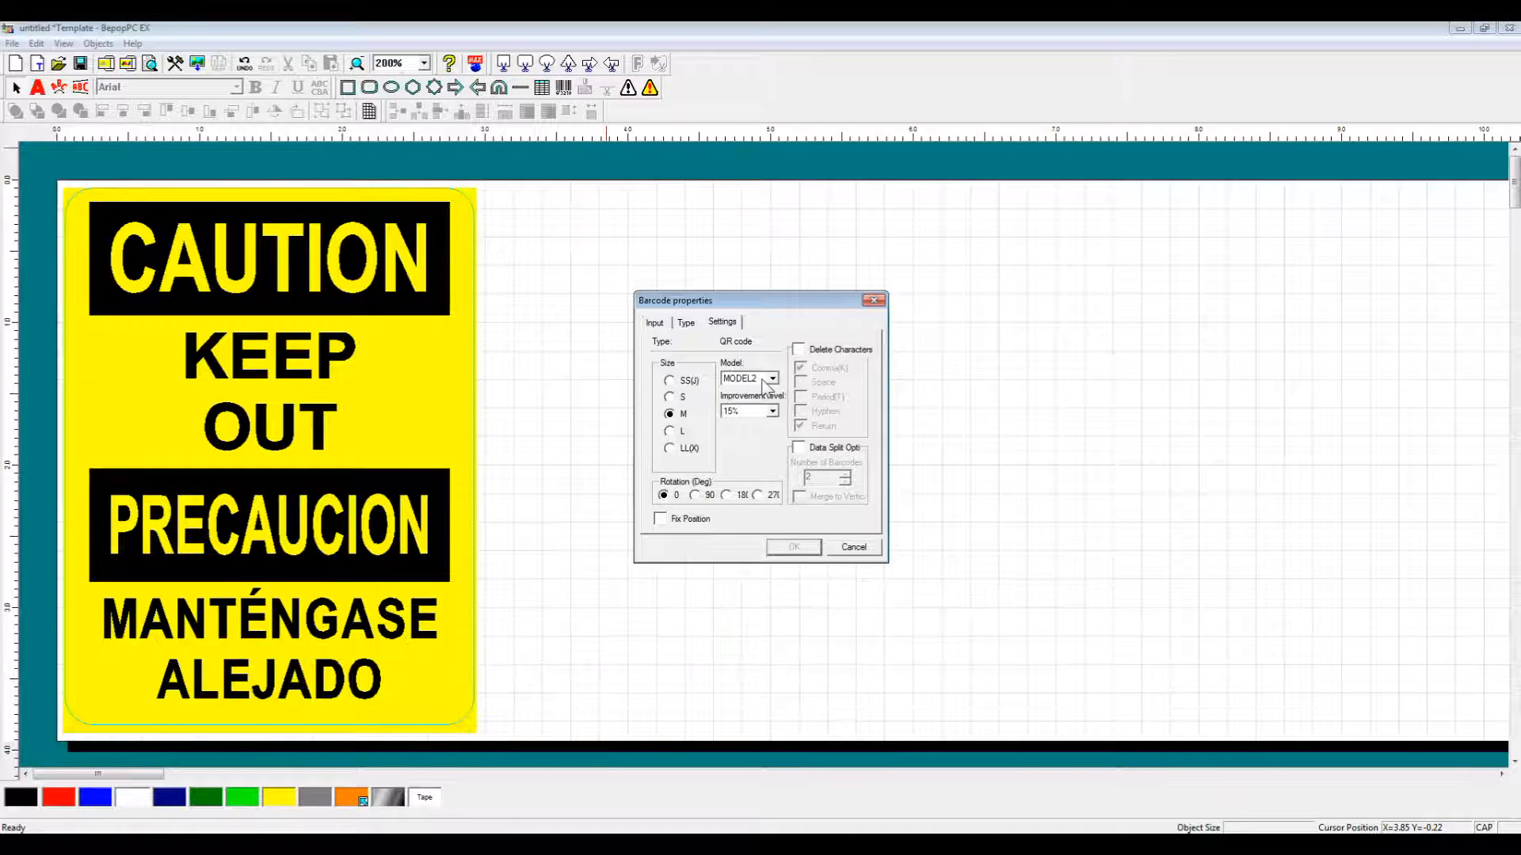
left_click(686, 323)
left_click(722, 323)
left_click(686, 324)
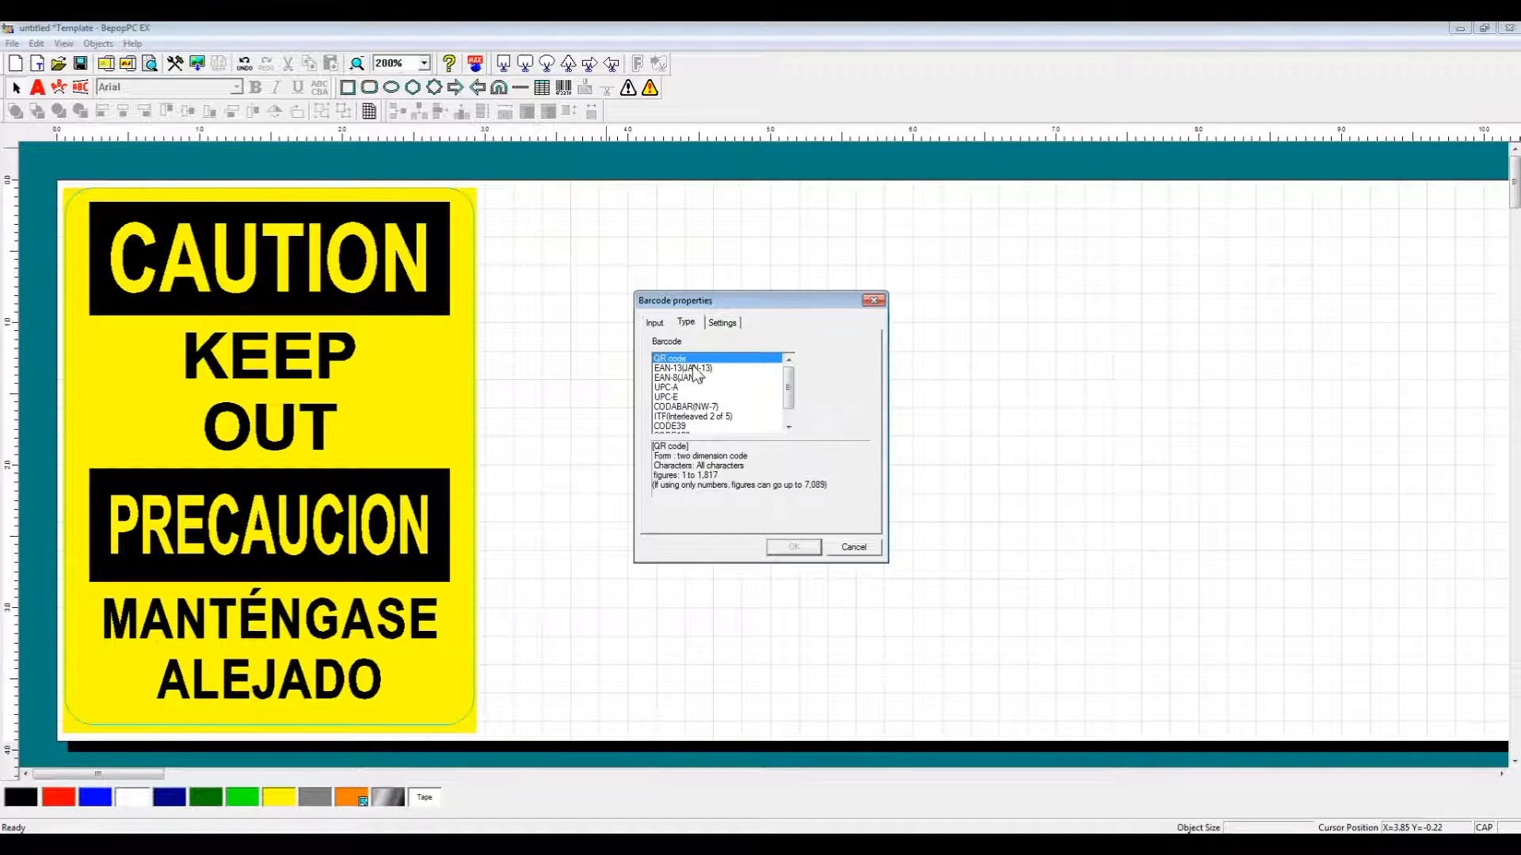
left_click(658, 324)
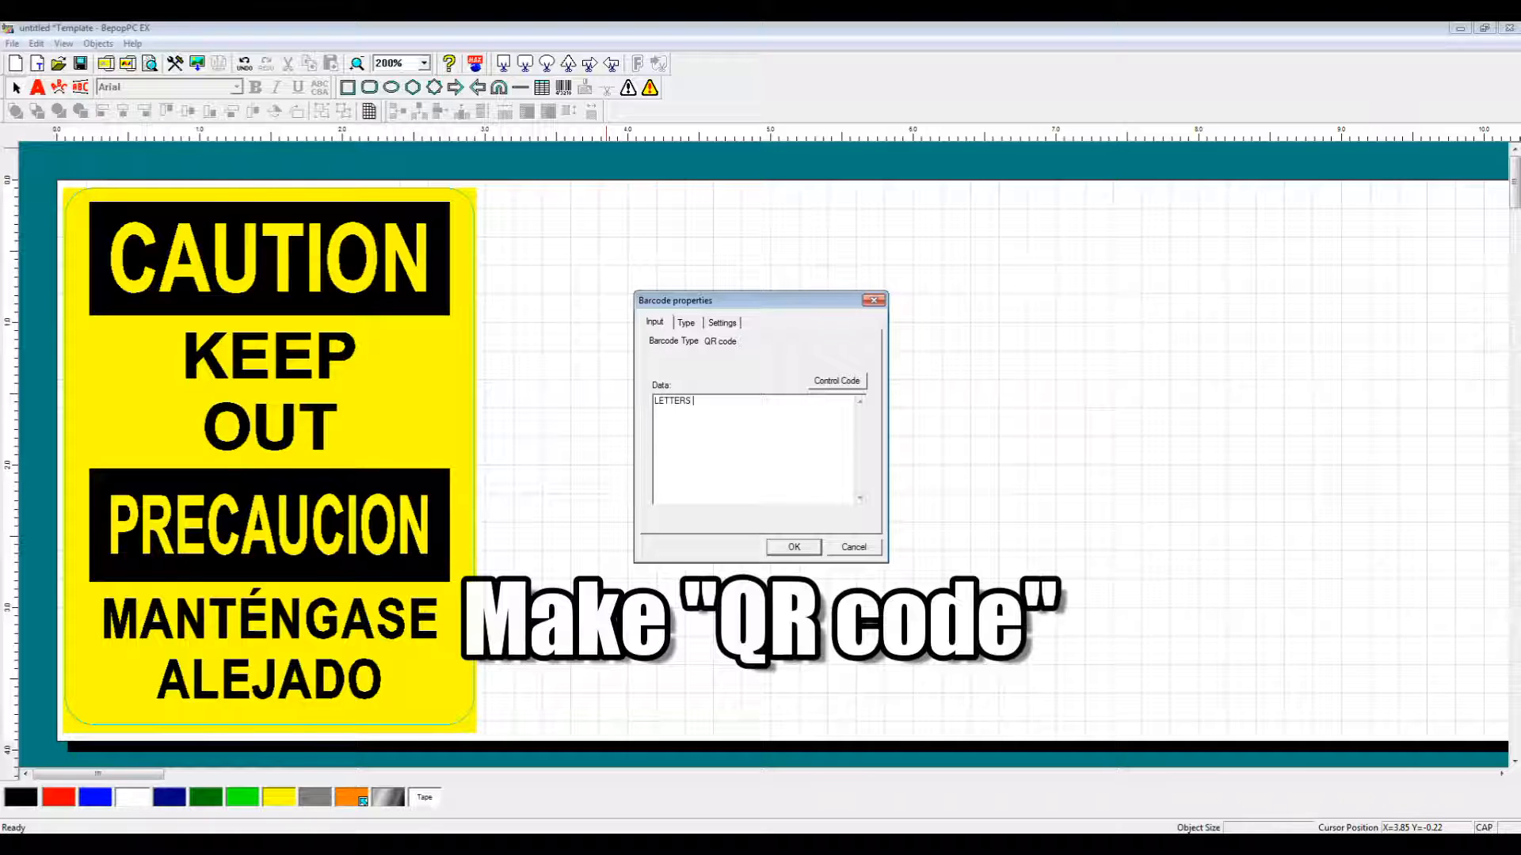
type("234")
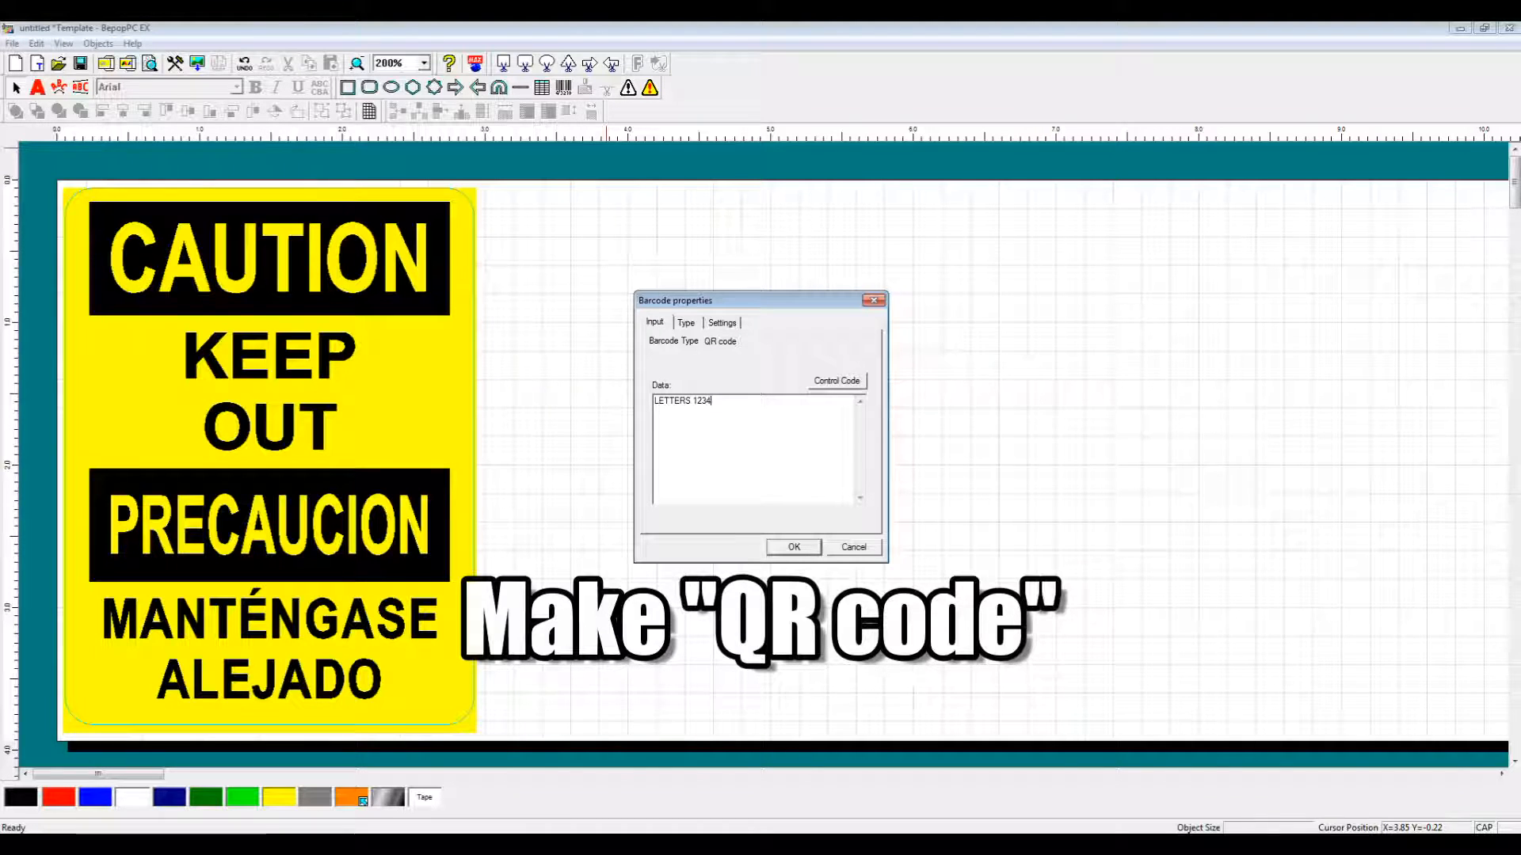
left_click(796, 548)
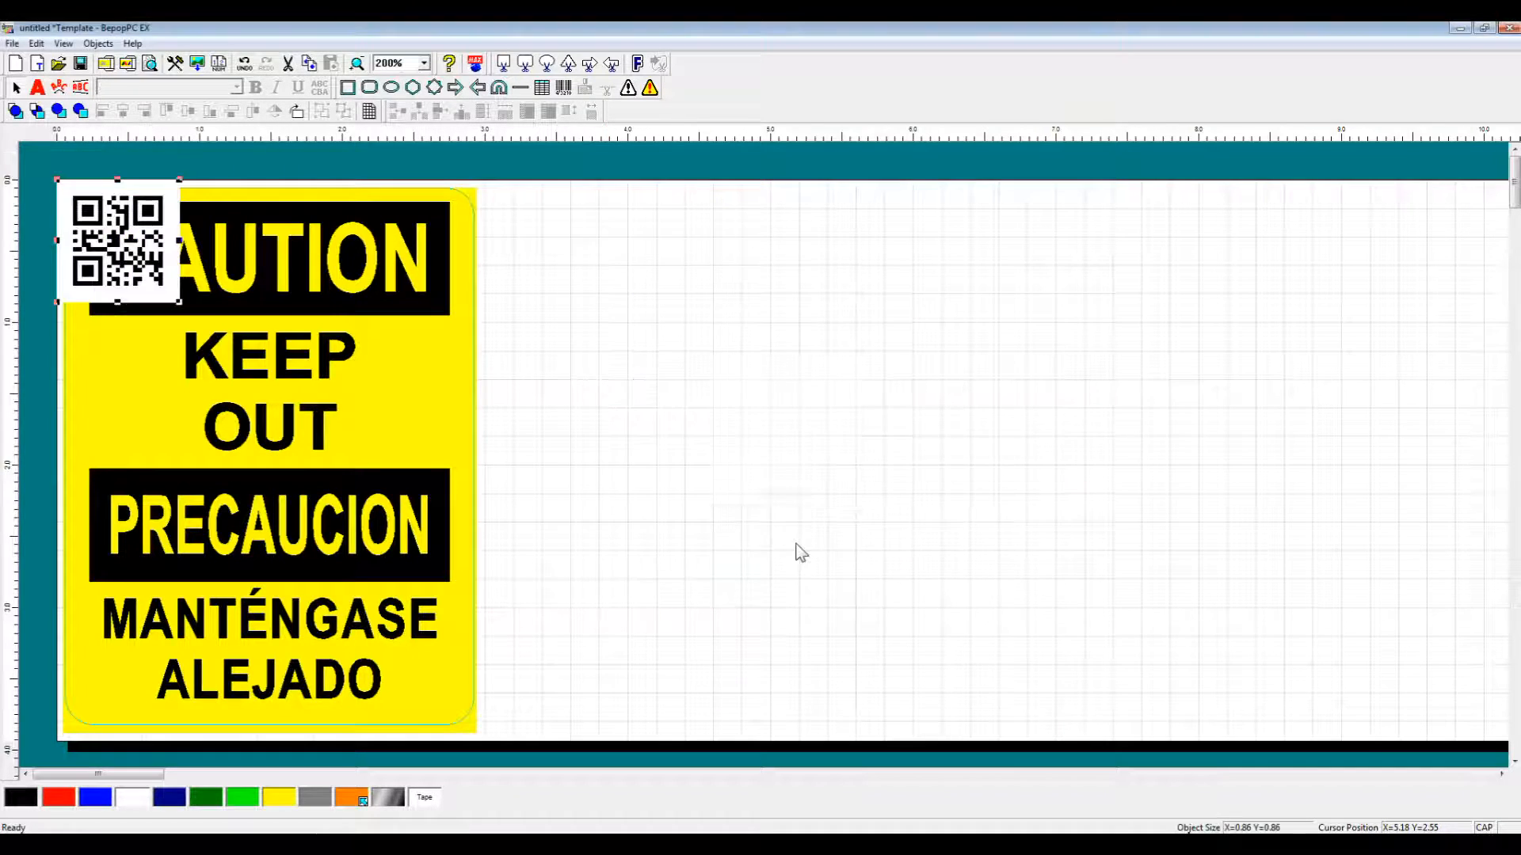
Move the QR code to the blank area and change its type to EAN-13(JAN-13).
left_click_drag(133, 255, 728, 358)
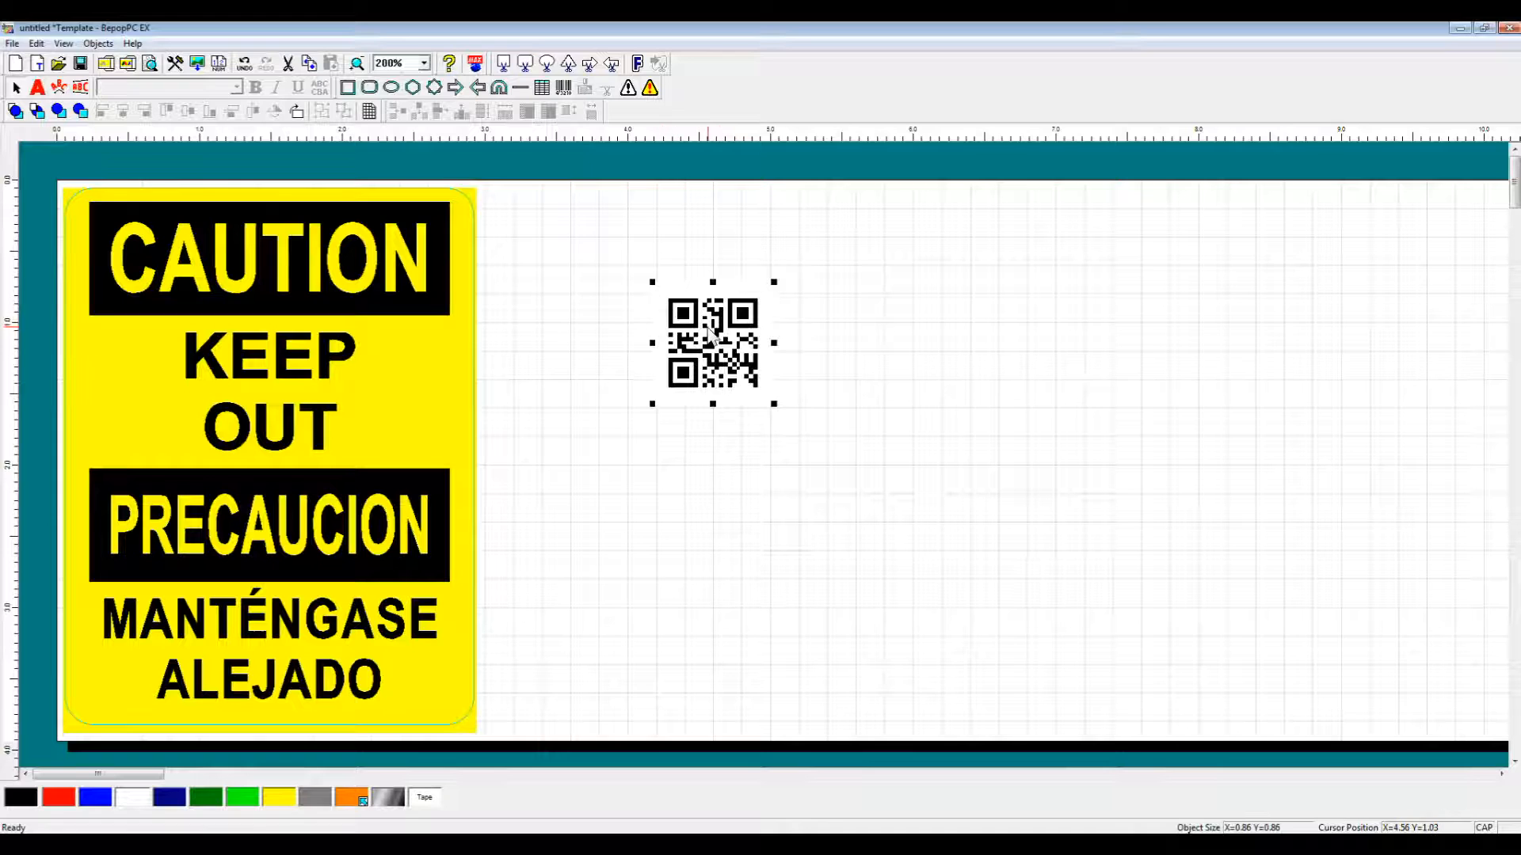
double_click(708, 327)
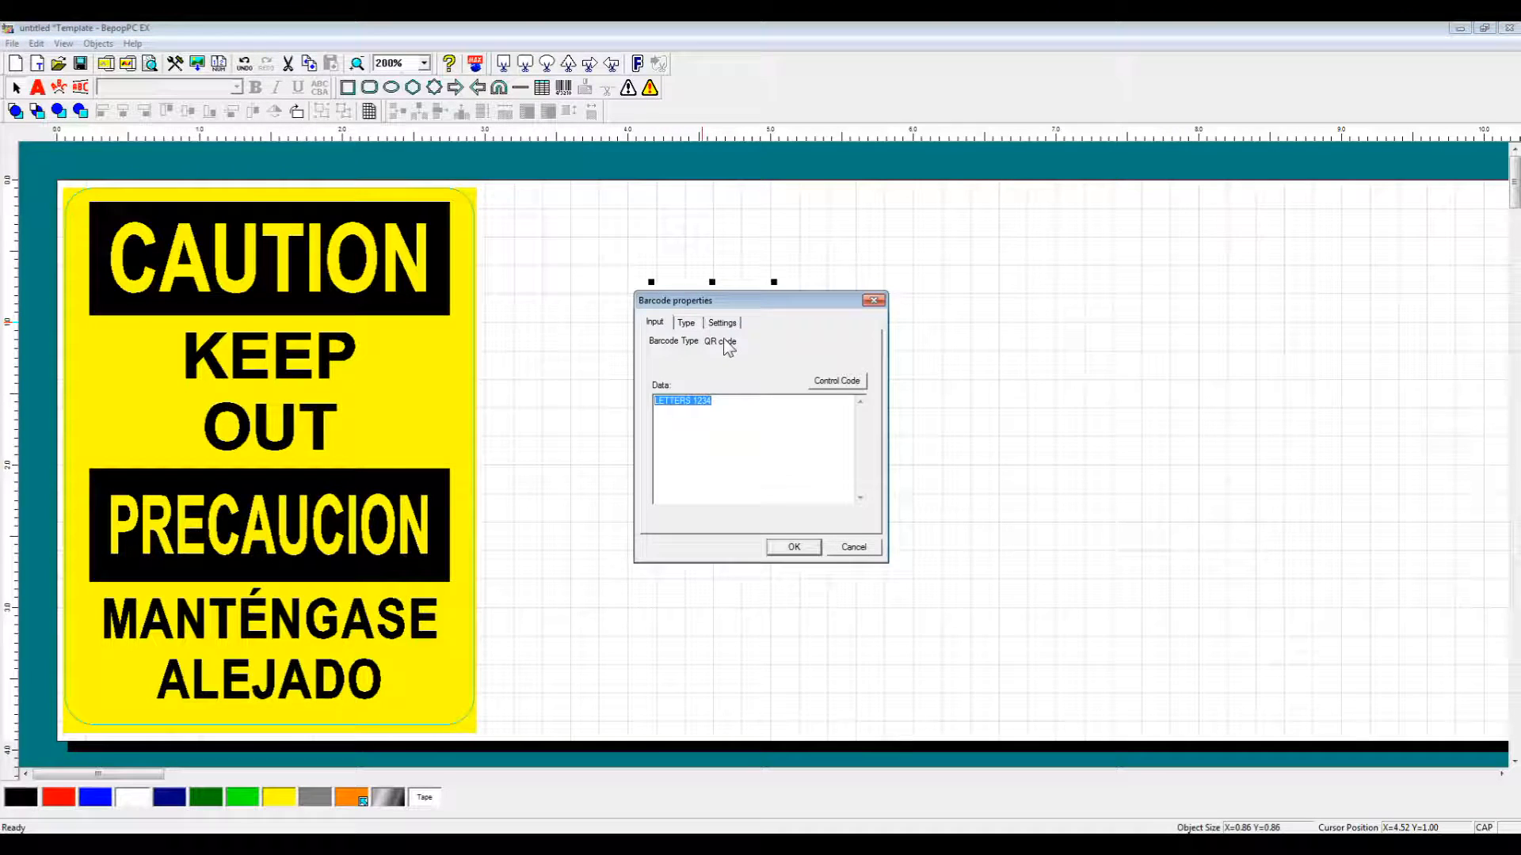
left_click(685, 323)
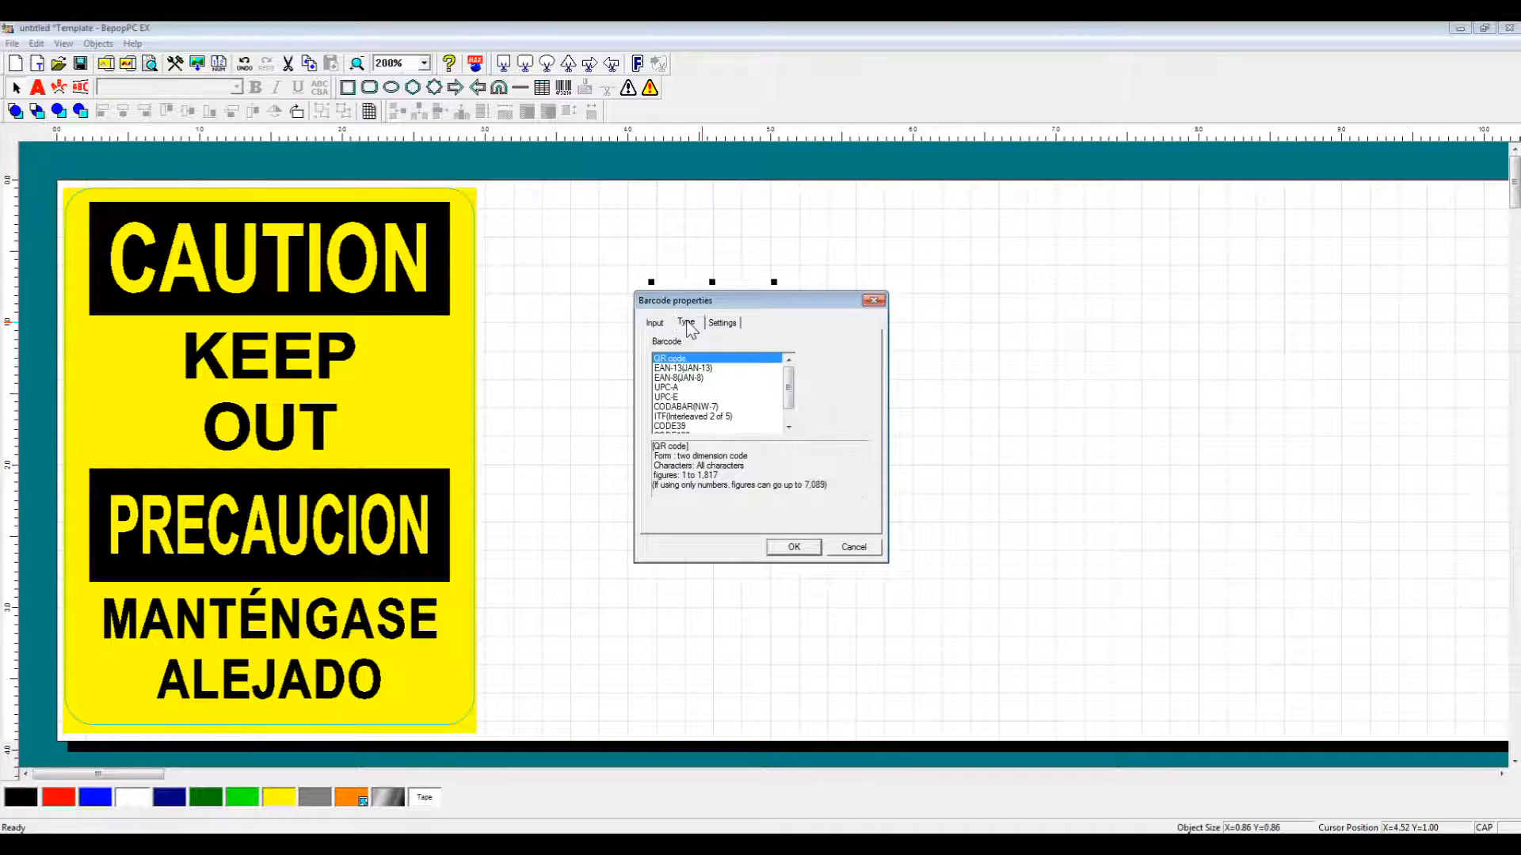
left_click(708, 369)
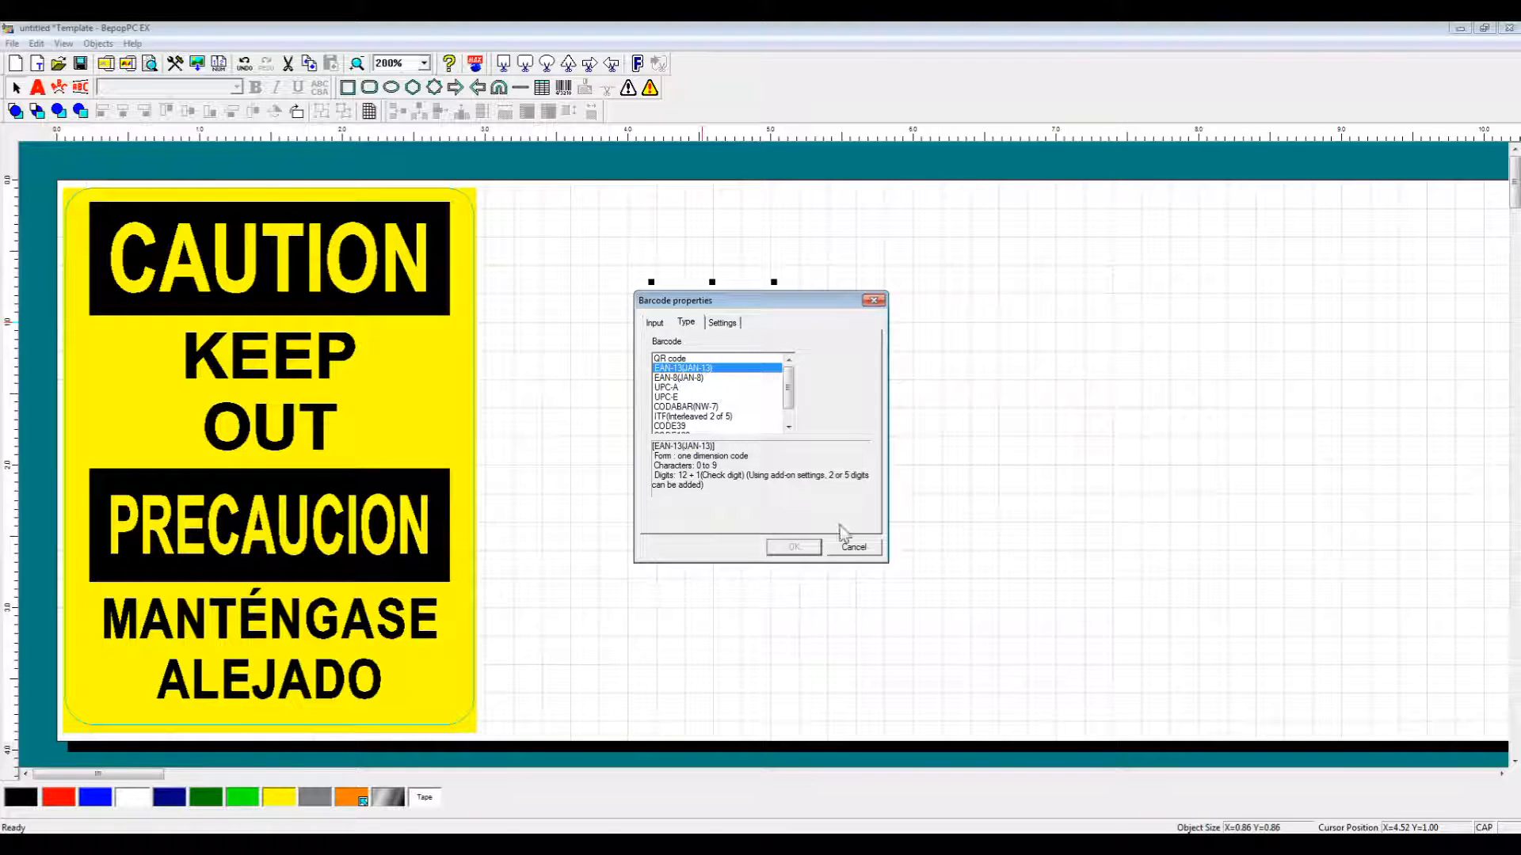
Dismiss the data-deletion warnings, reselect EAN-13(JAN-13), and show the data entry page.
left_click(655, 324)
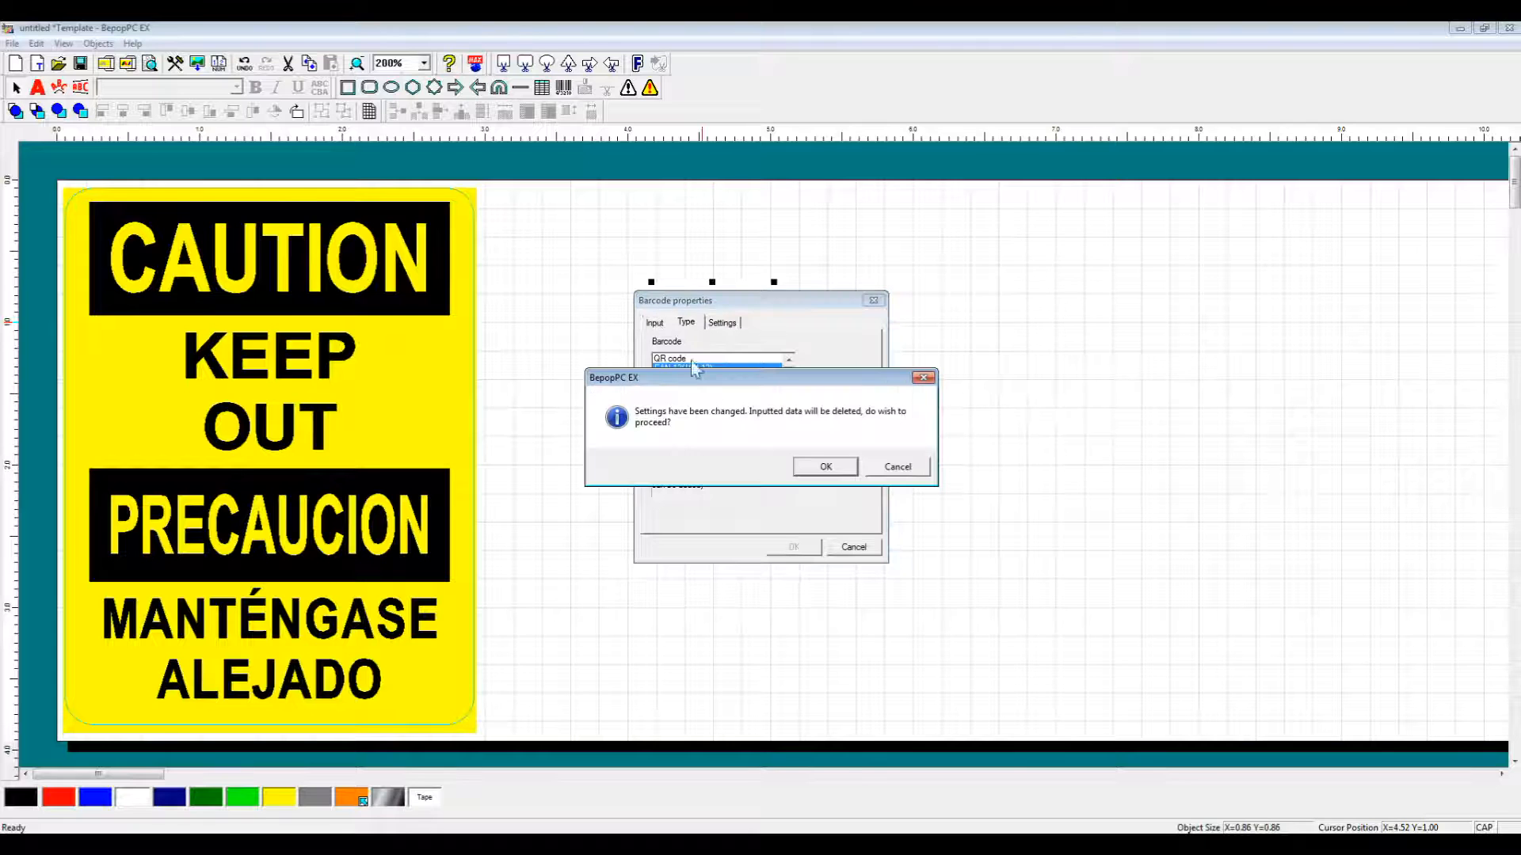
left_click(898, 470)
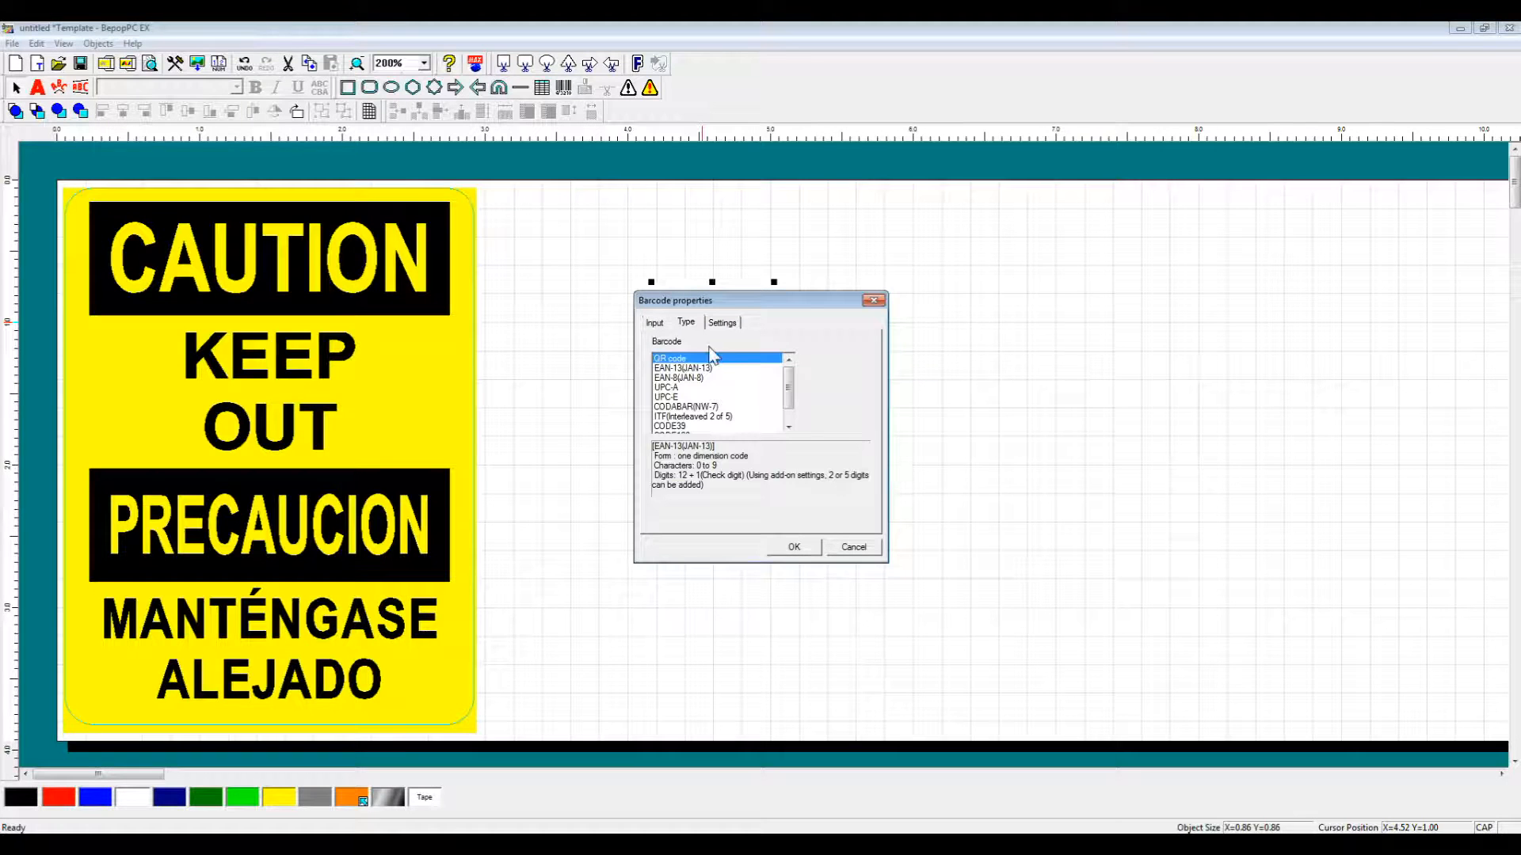
left_click(727, 405)
left_click(655, 324)
left_click(895, 469)
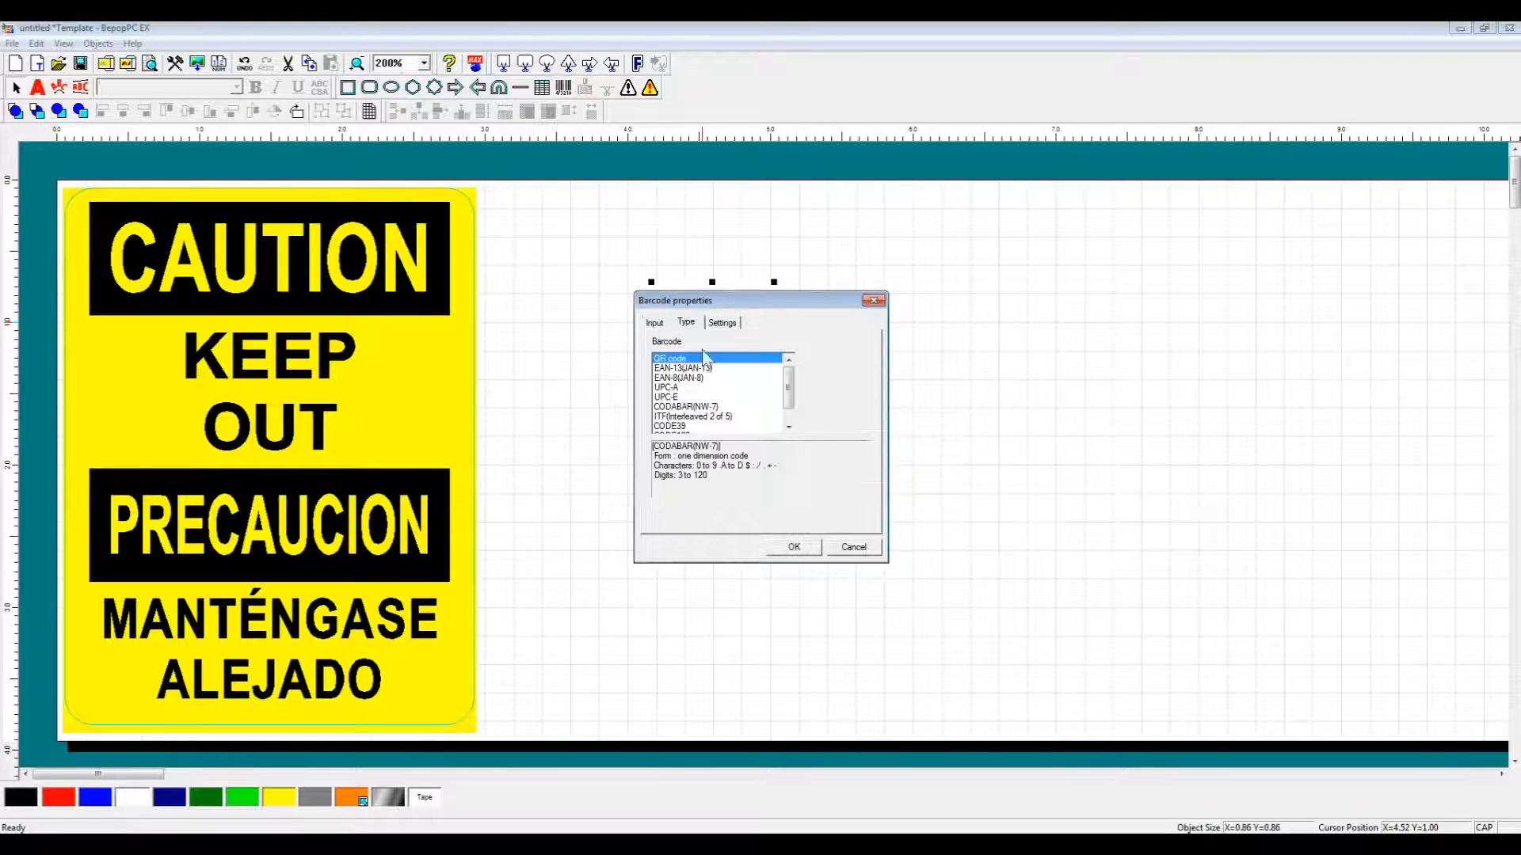
left_click(657, 325)
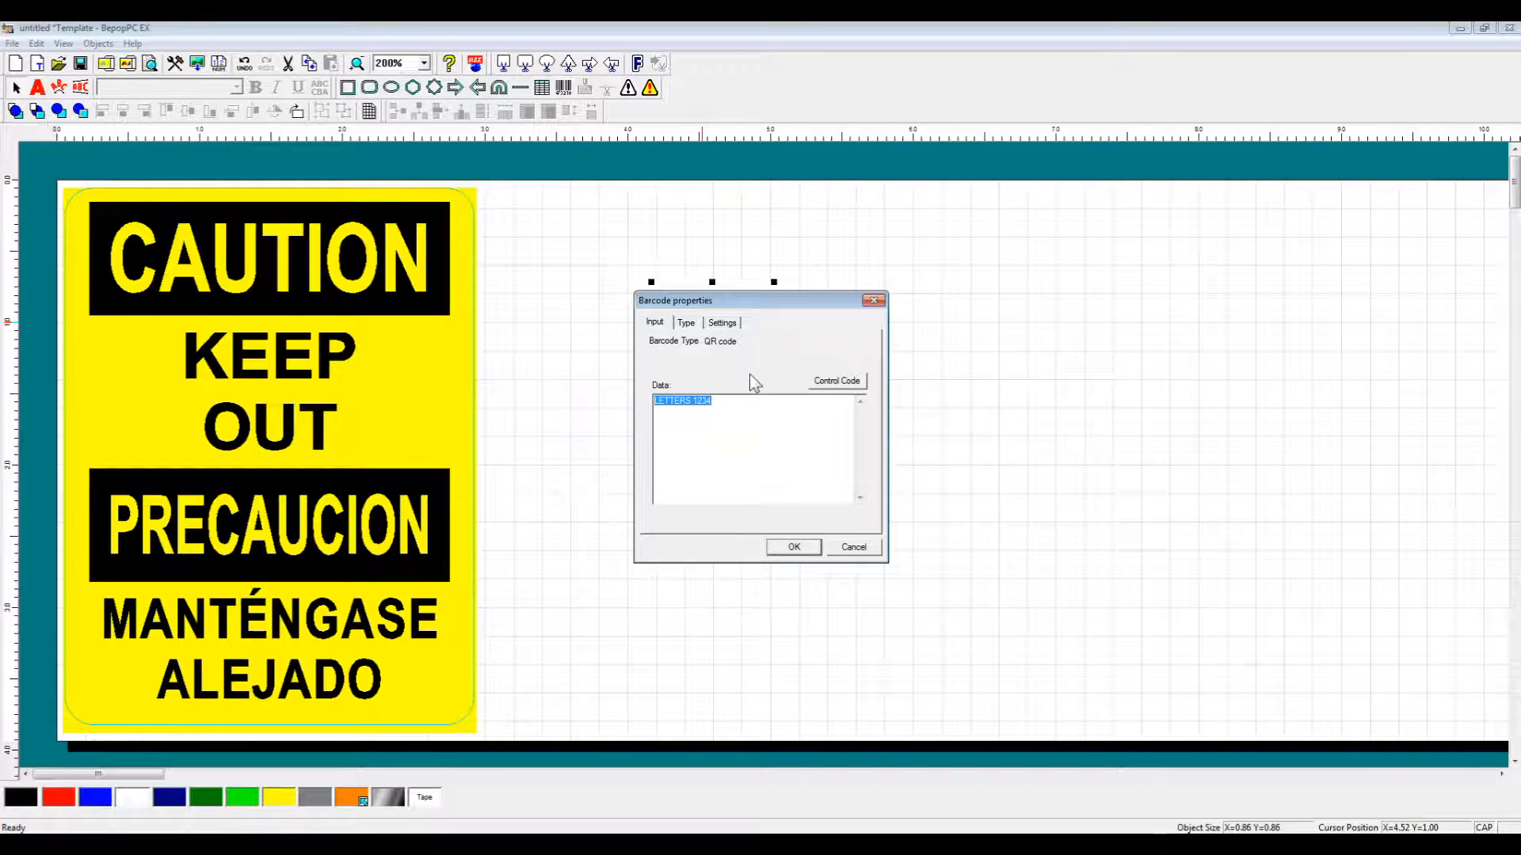
left_click(686, 323)
left_click(690, 369)
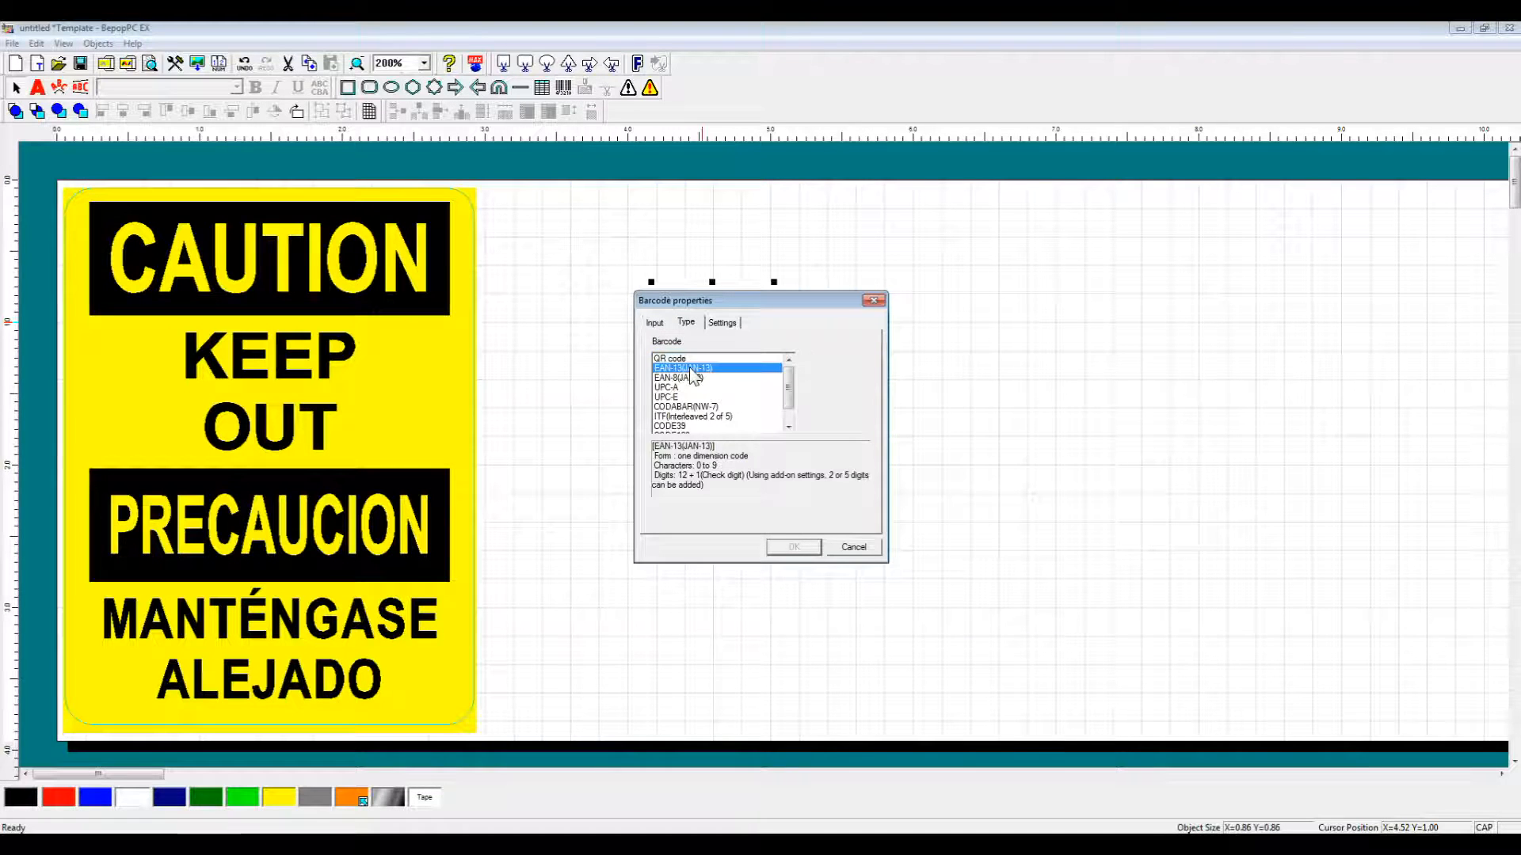
left_click(656, 323)
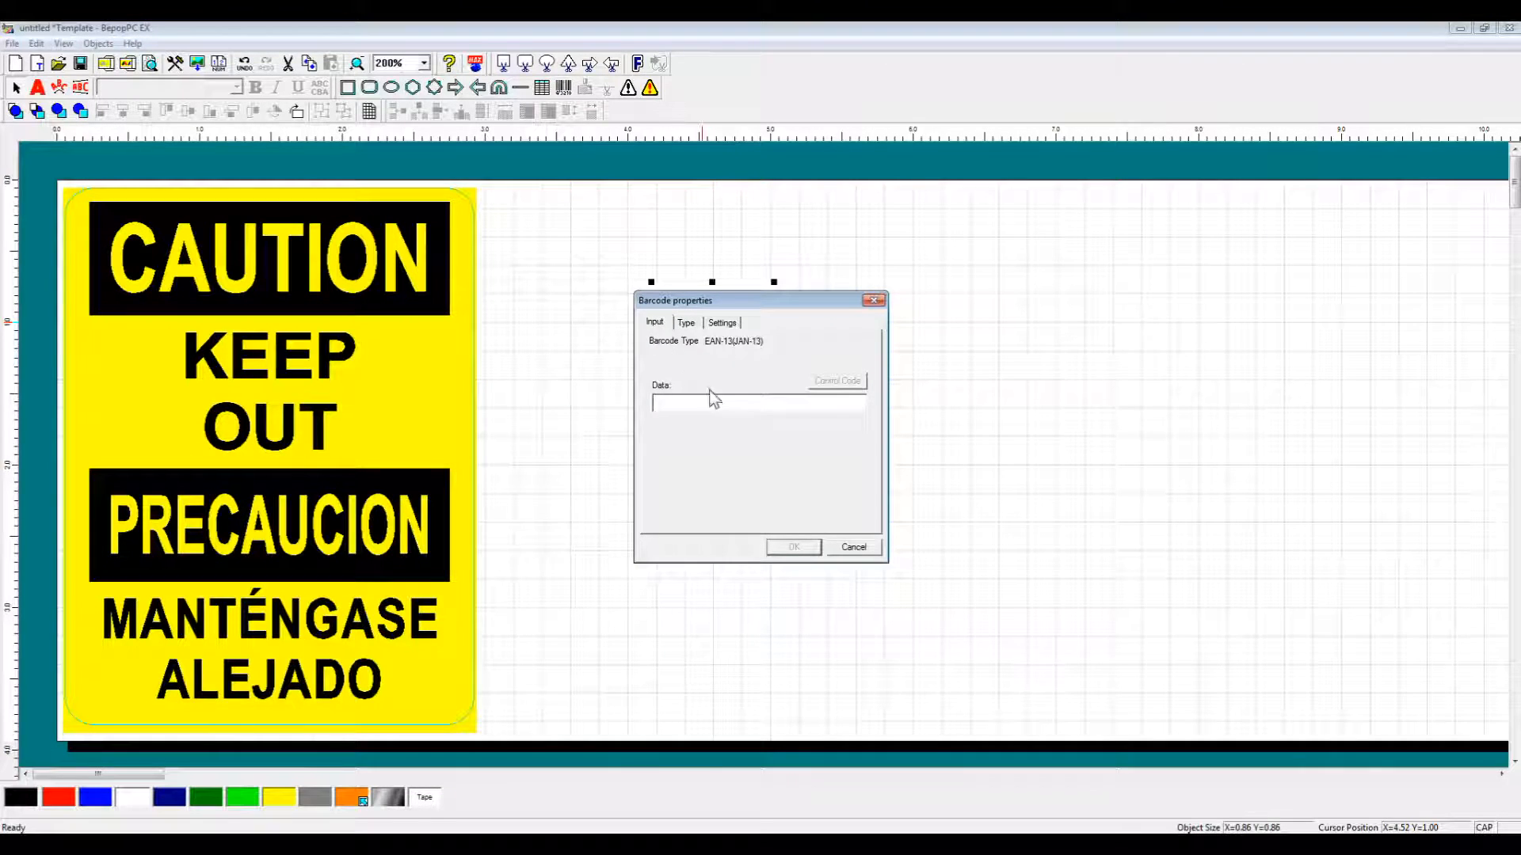
type("123456789087")
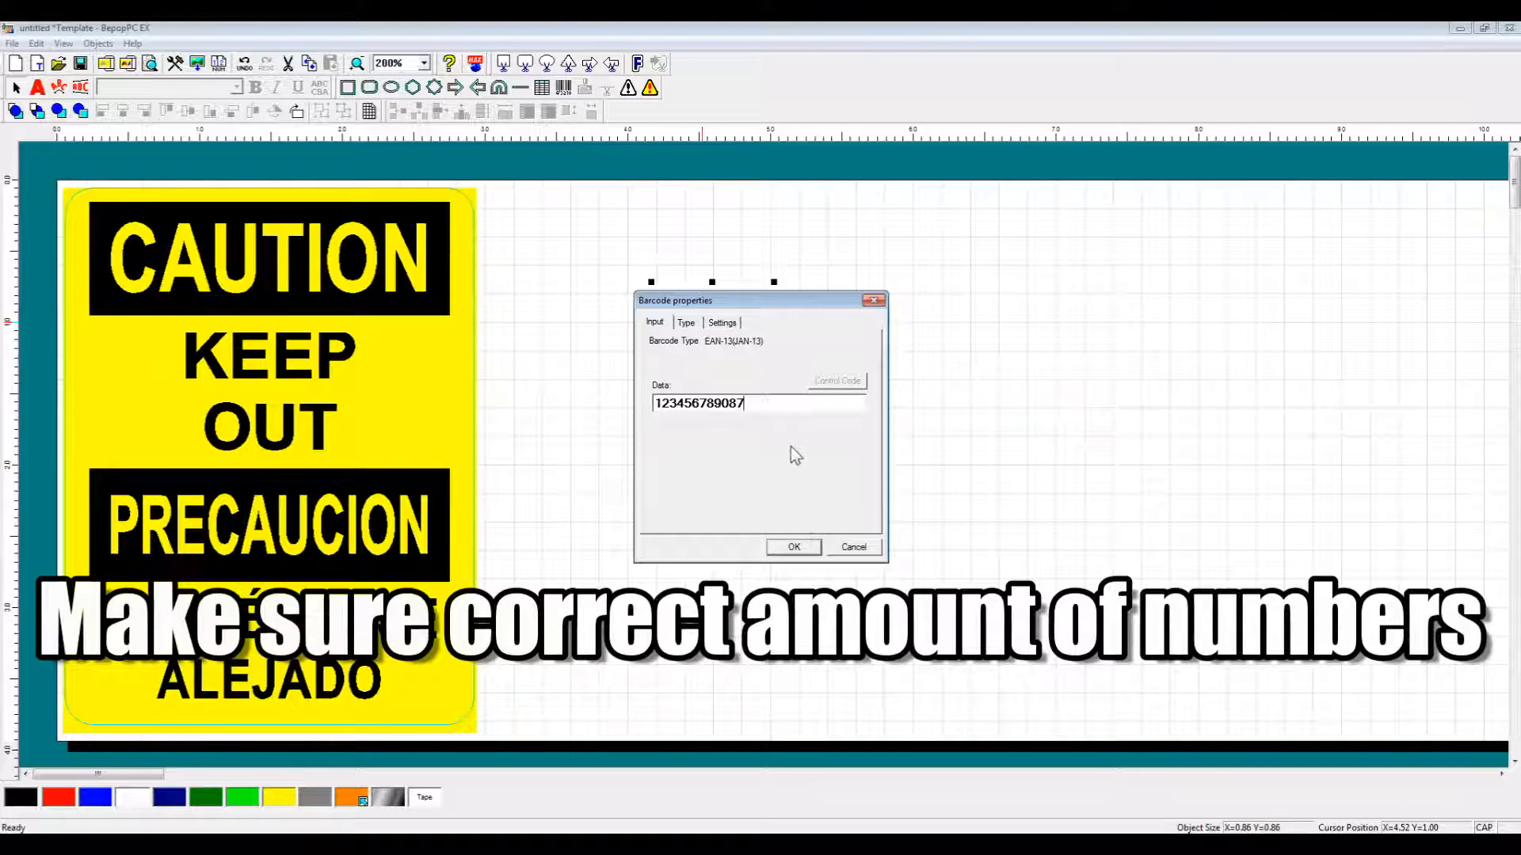
left_click(793, 548)
left_click_drag(882, 315, 820, 332)
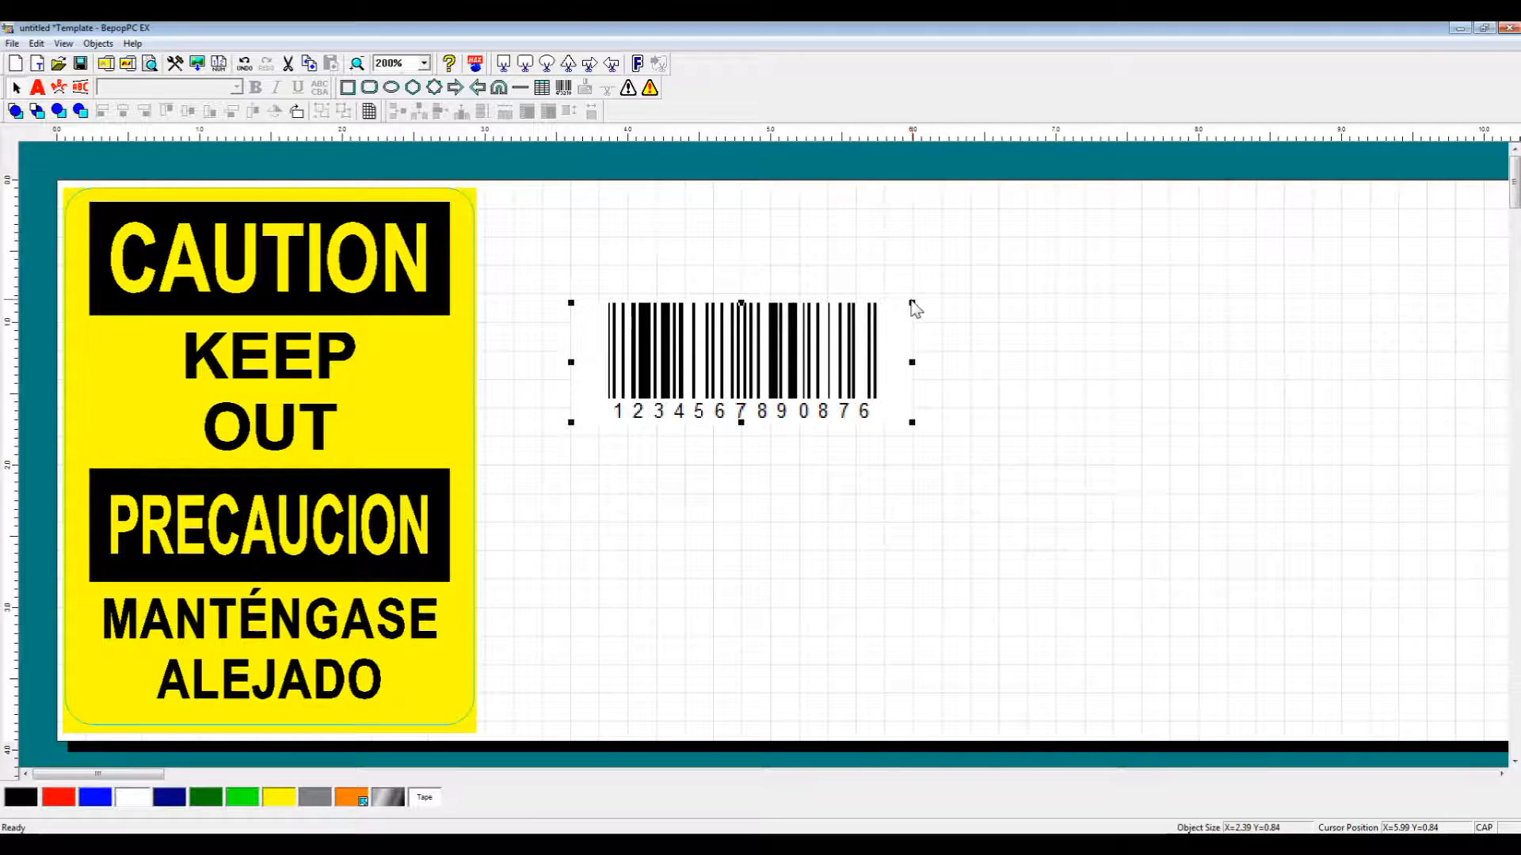
left_click_drag(913, 306, 725, 351)
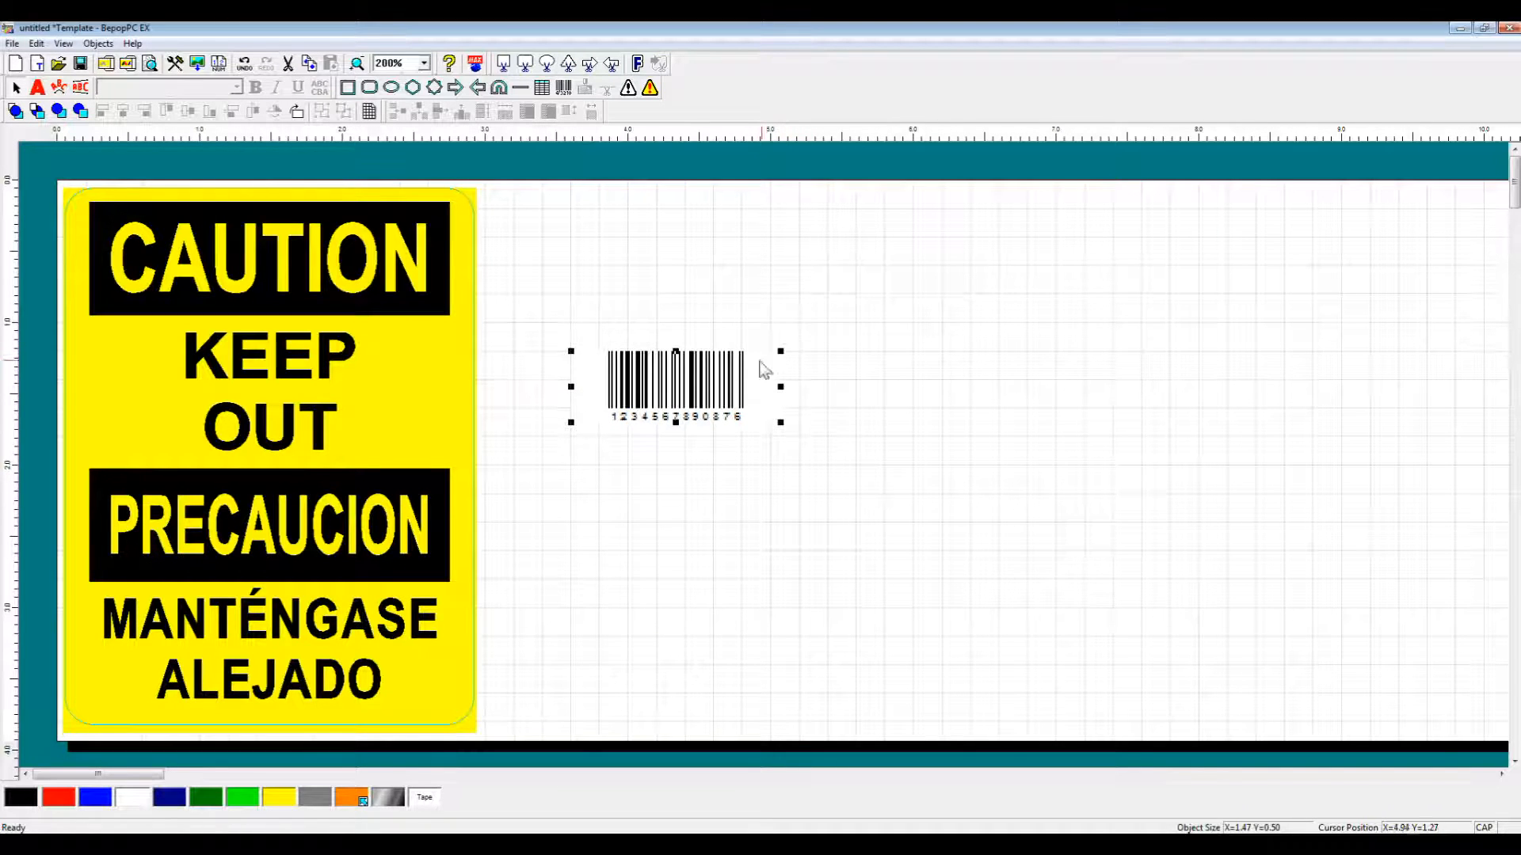
left_click_drag(704, 384, 630, 252)
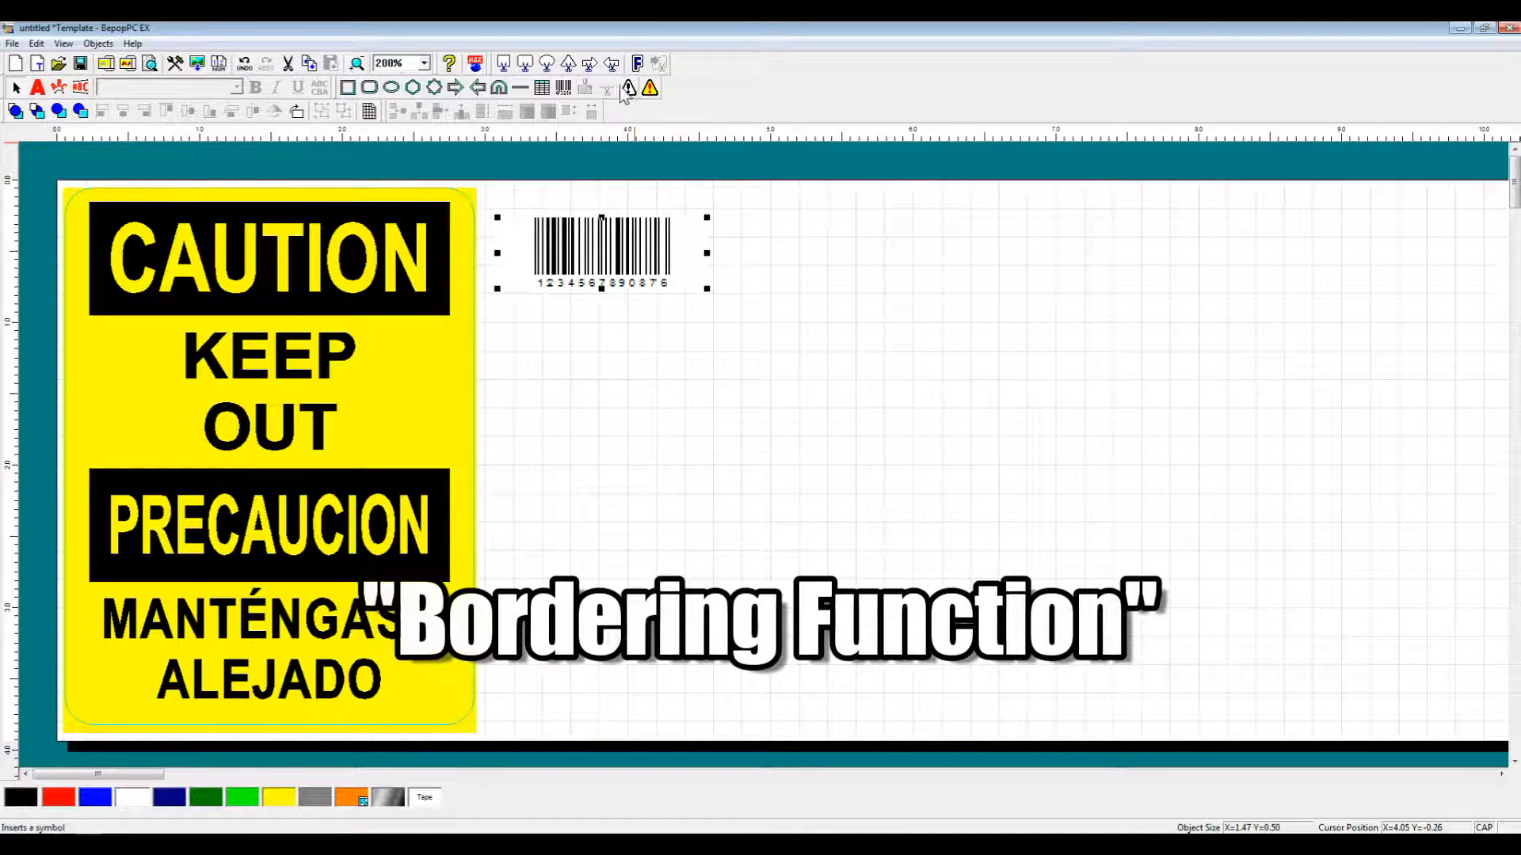
Insert the Recycling symbol from the 23 Trash and Recycling symbol group.
left_click(649, 88)
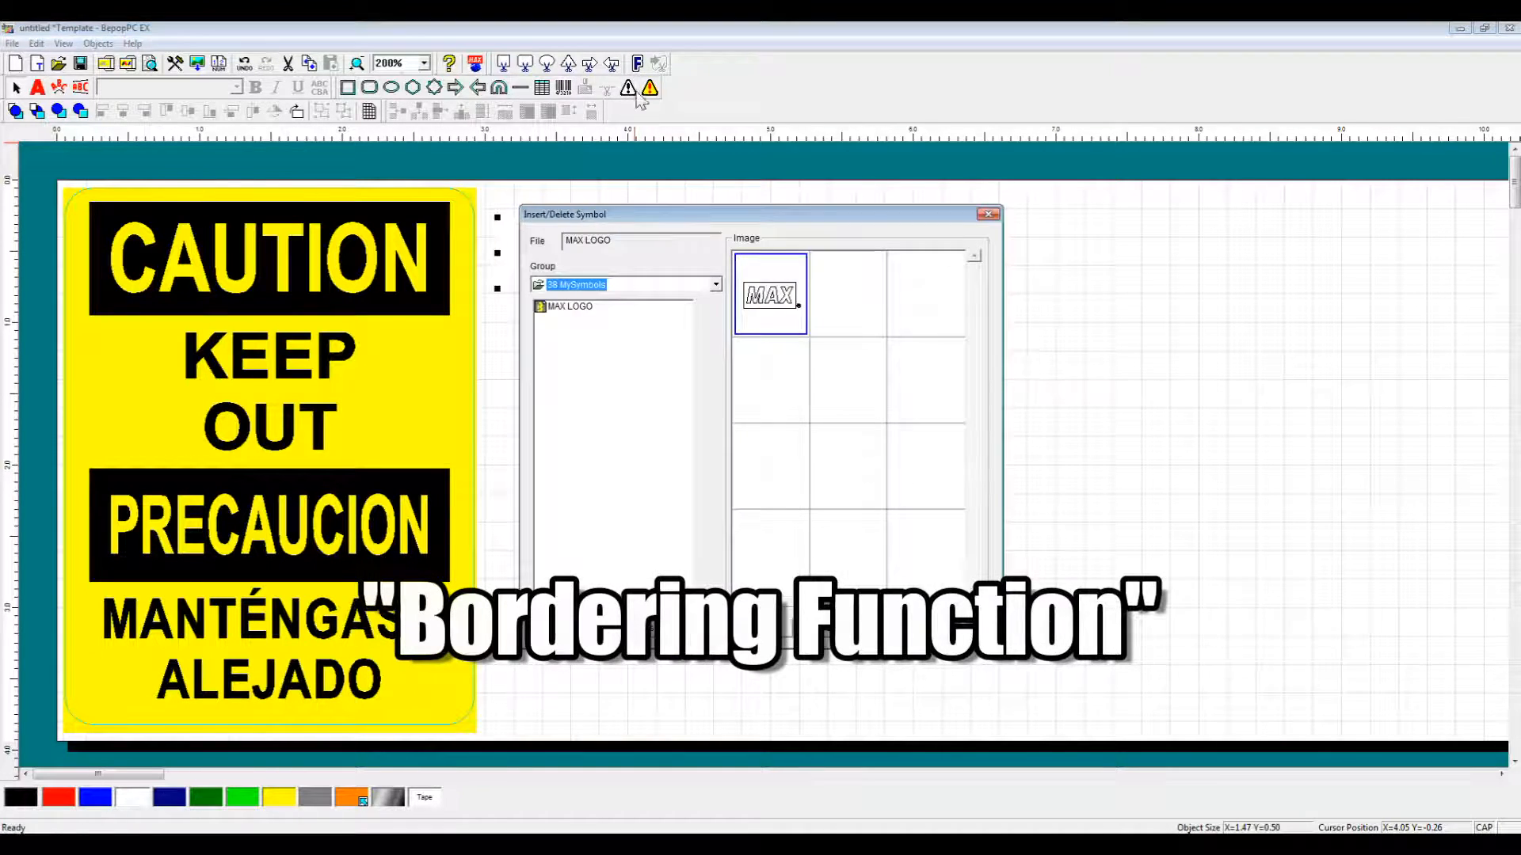
left_click(715, 289)
left_click_drag(716, 368, 715, 349)
left_click(652, 306)
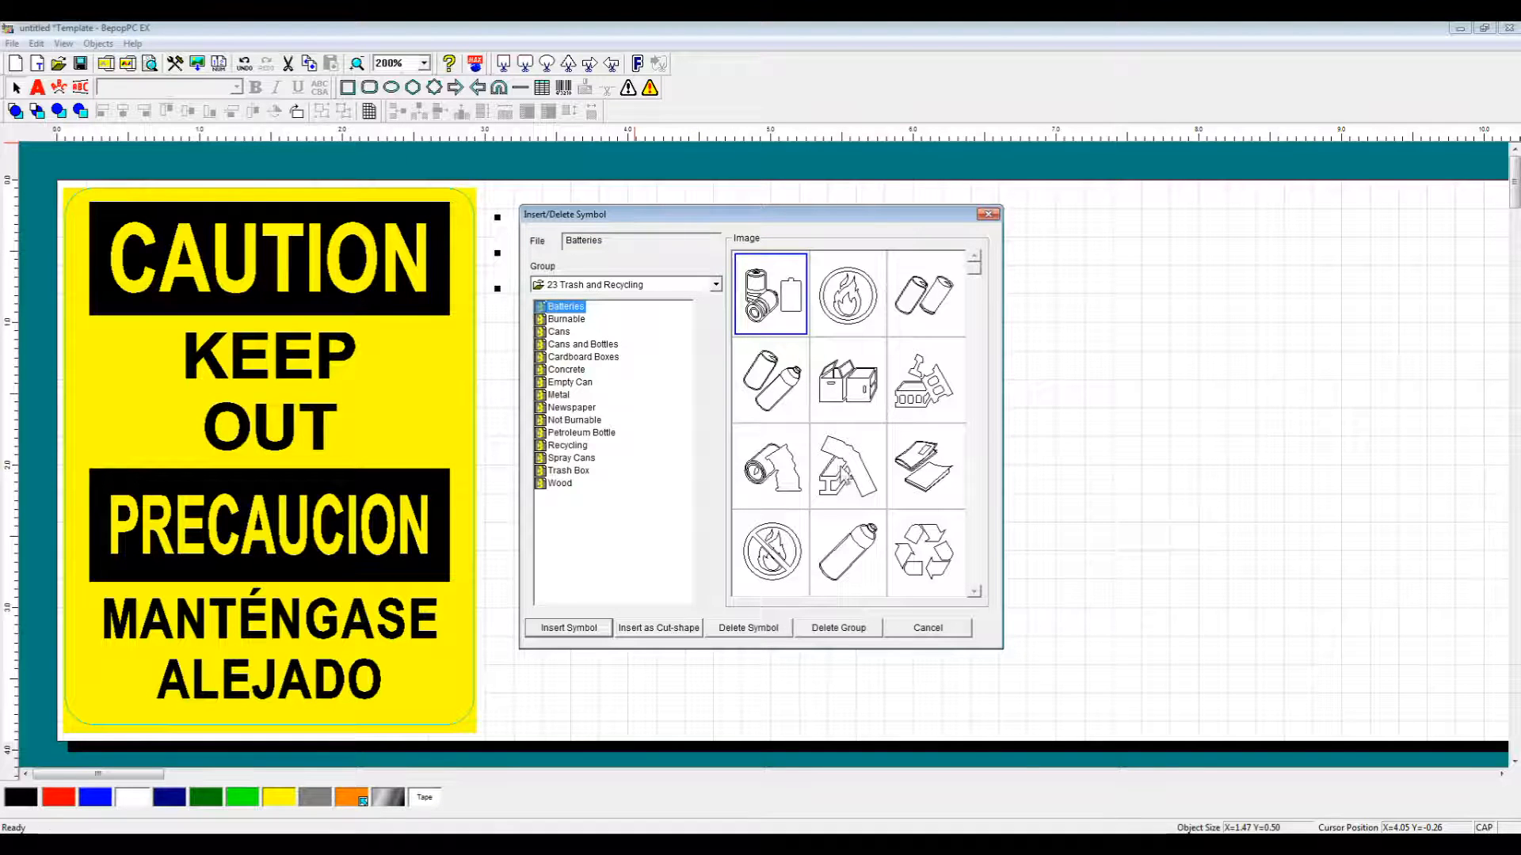
left_click(915, 564)
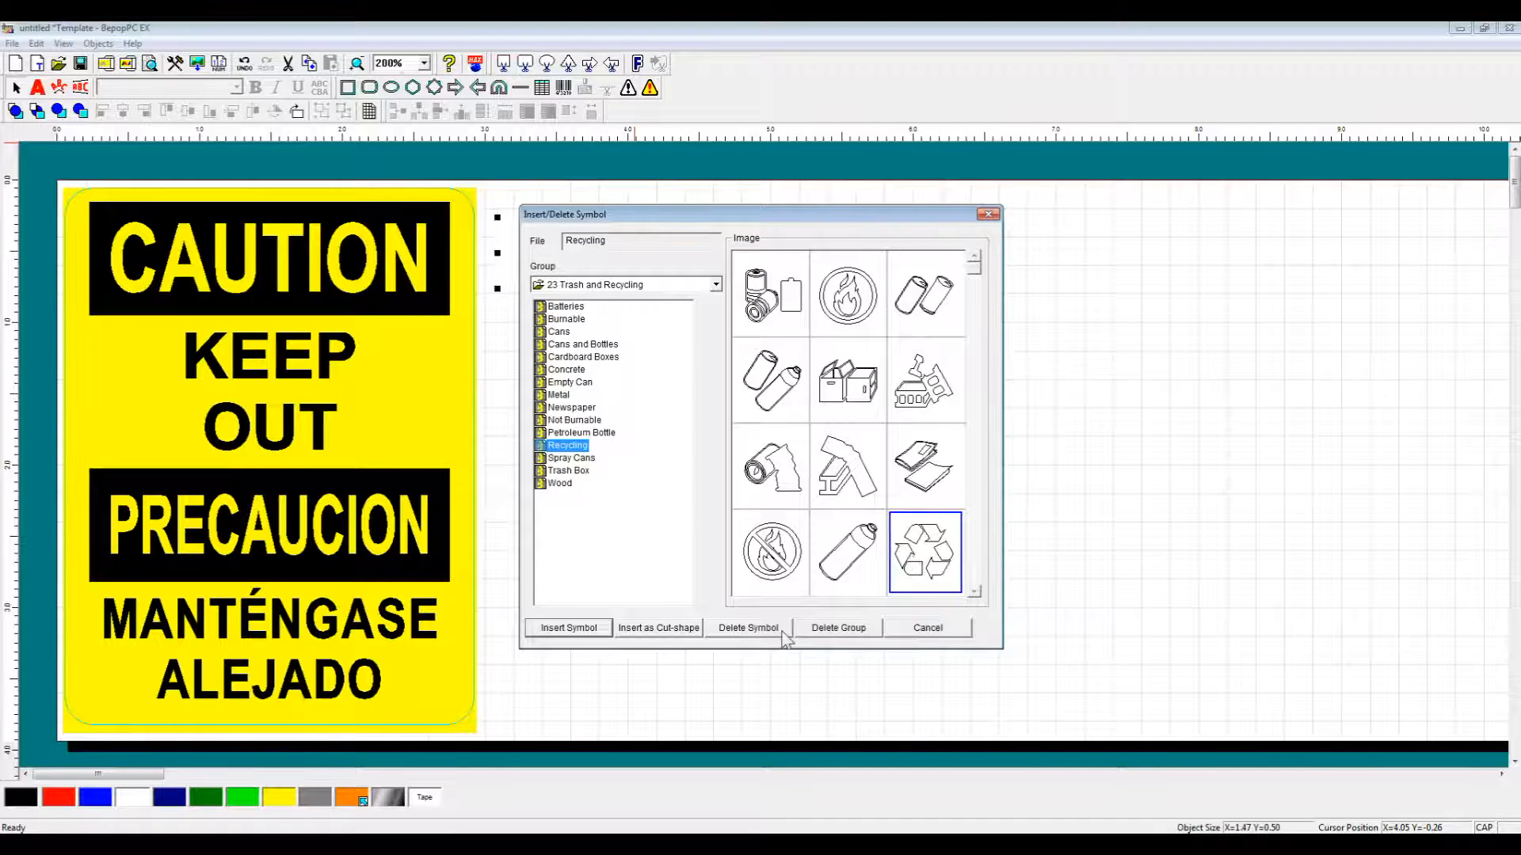
left_click(584, 627)
Colour the recycling symbol dark green, shrink it, and place it below the barcode.
left_click_drag(1117, 584, 932, 339)
left_click(204, 800)
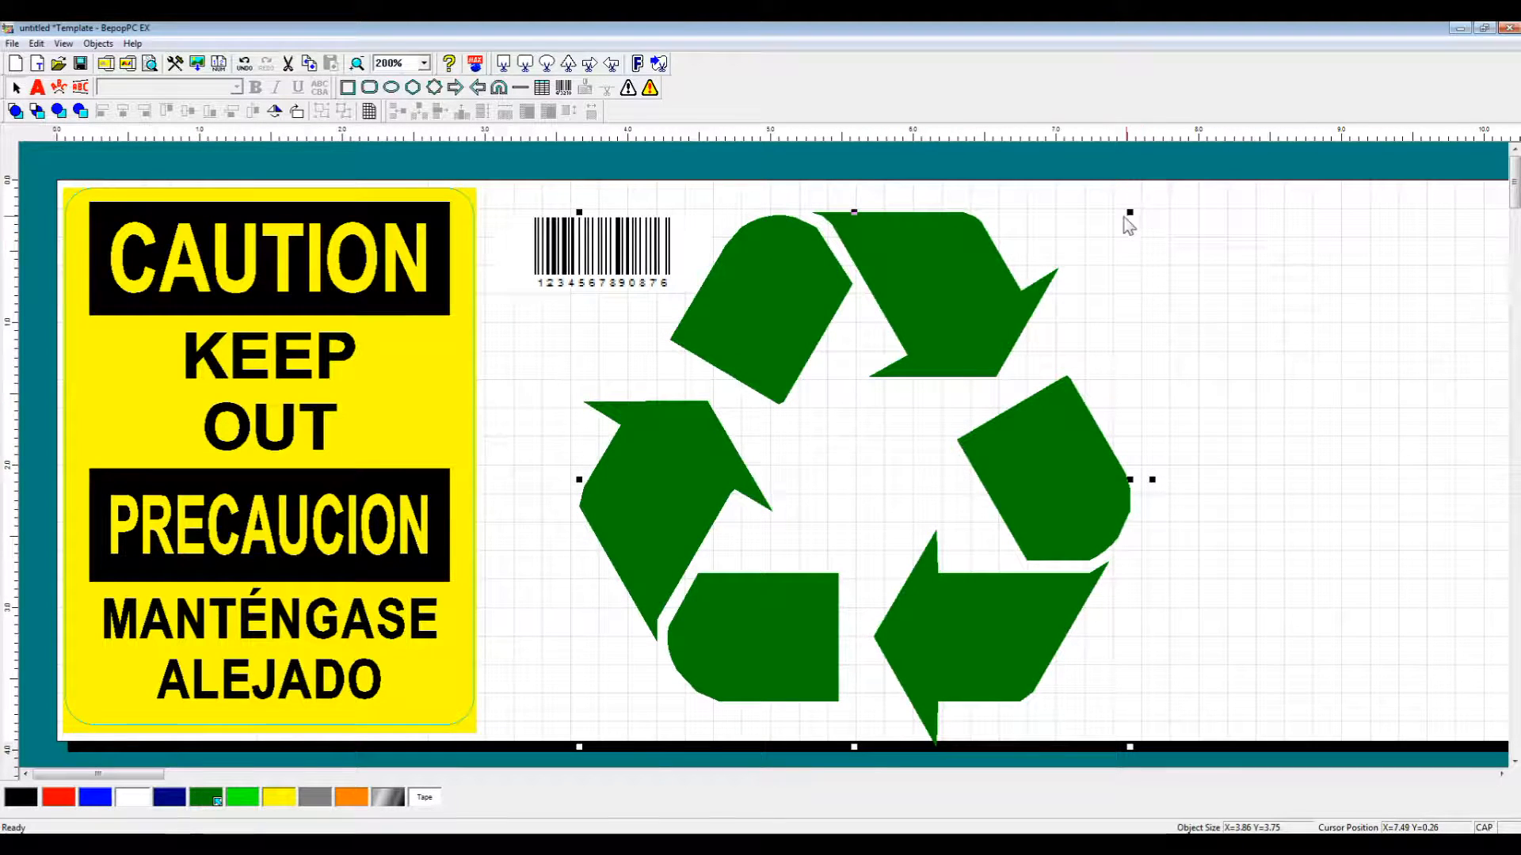
left_click_drag(783, 504, 785, 505)
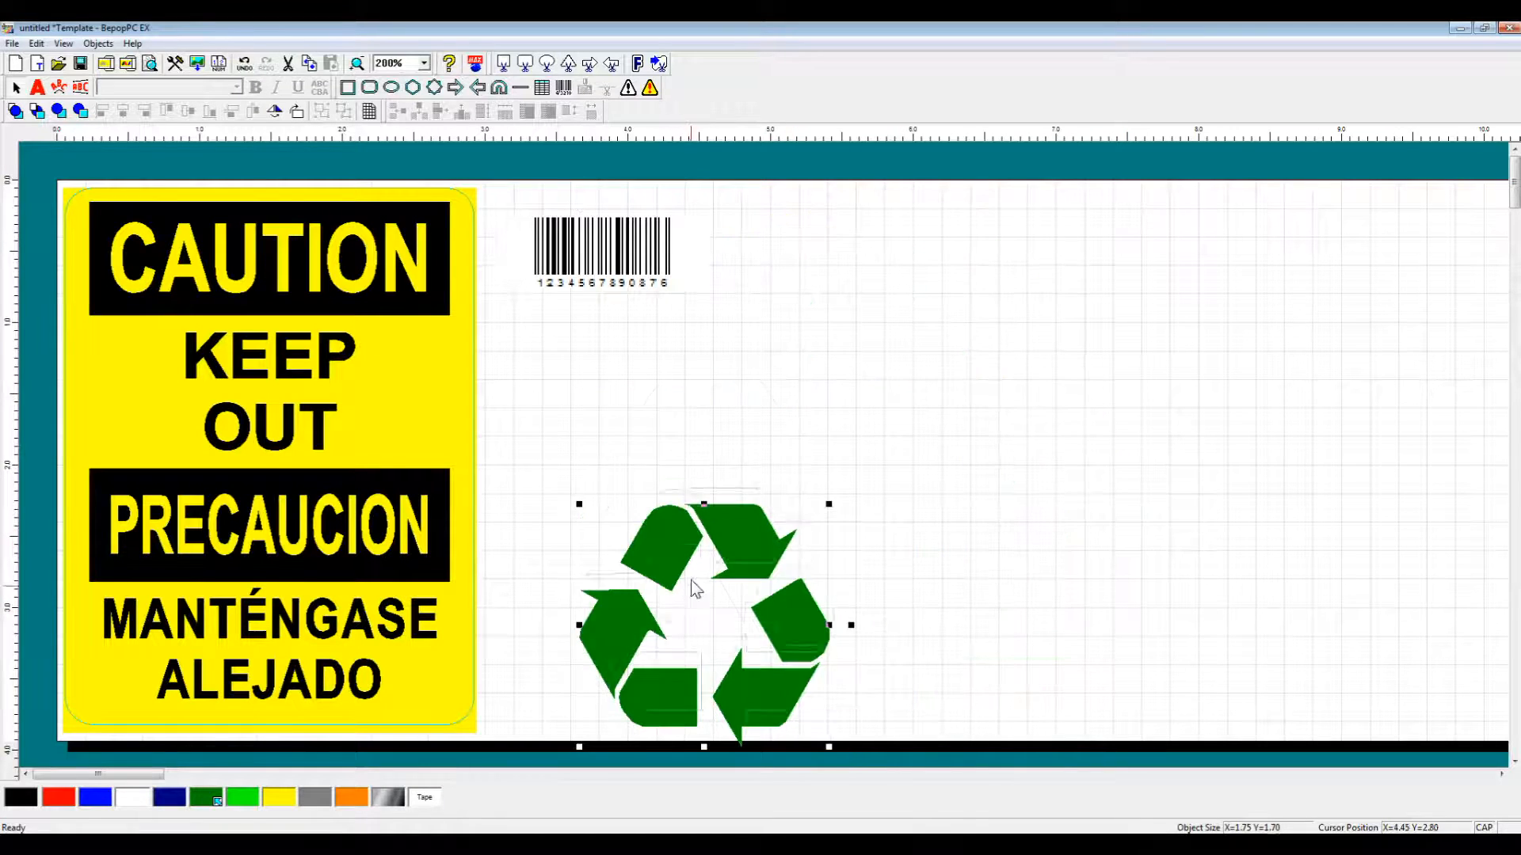
left_click_drag(687, 596, 686, 472)
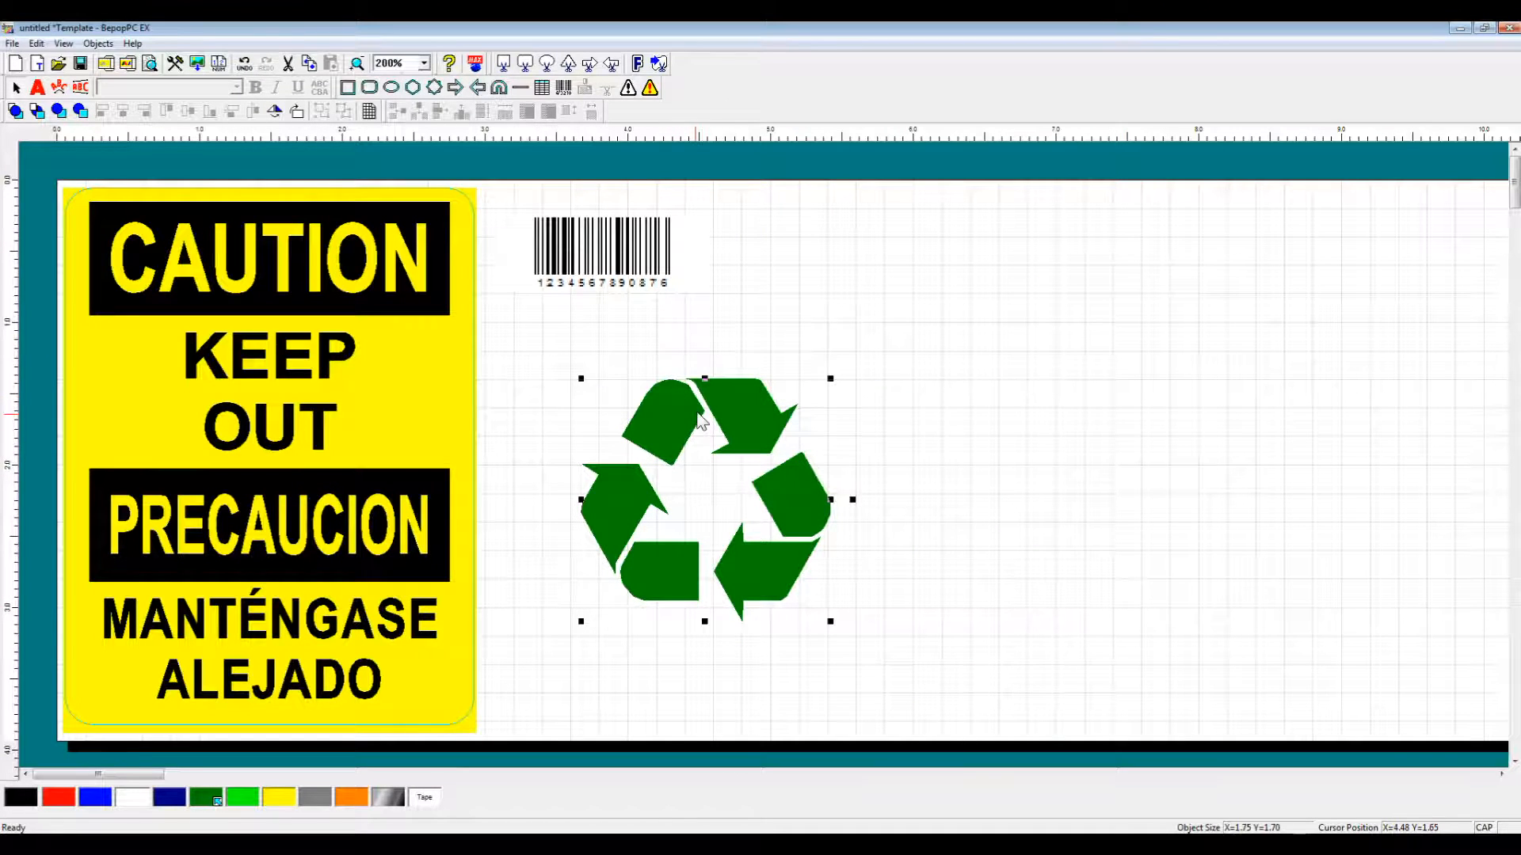
Give the recycling symbol a 0.13-inch cut border on the outer edge only.
left_click(648, 70)
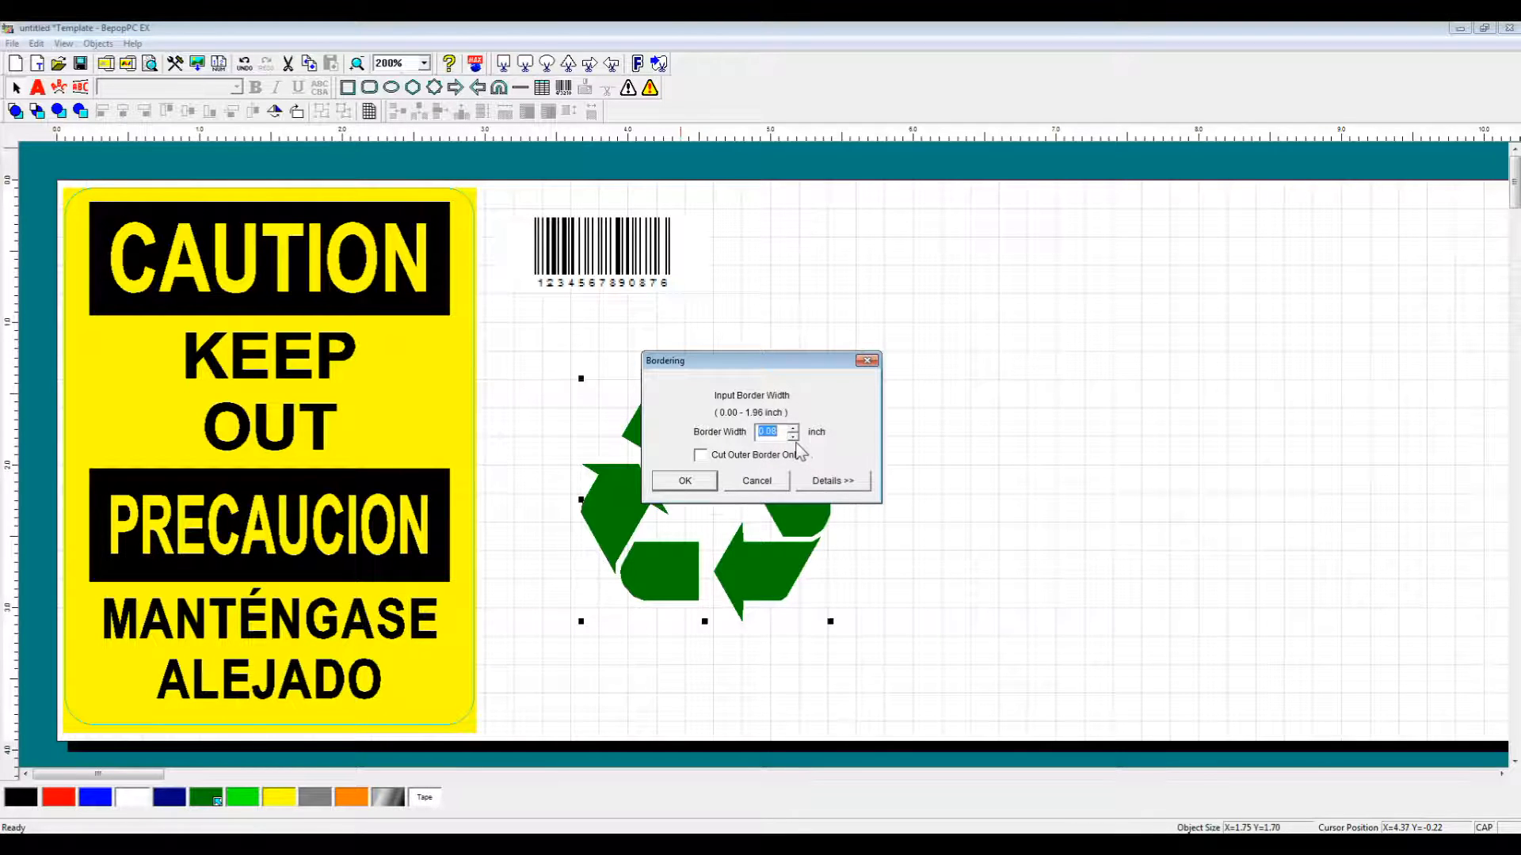
left_click(793, 428)
left_click(793, 428)
left_click(794, 428)
left_click(794, 427)
left_click(793, 427)
left_click_drag(752, 363, 839, 357)
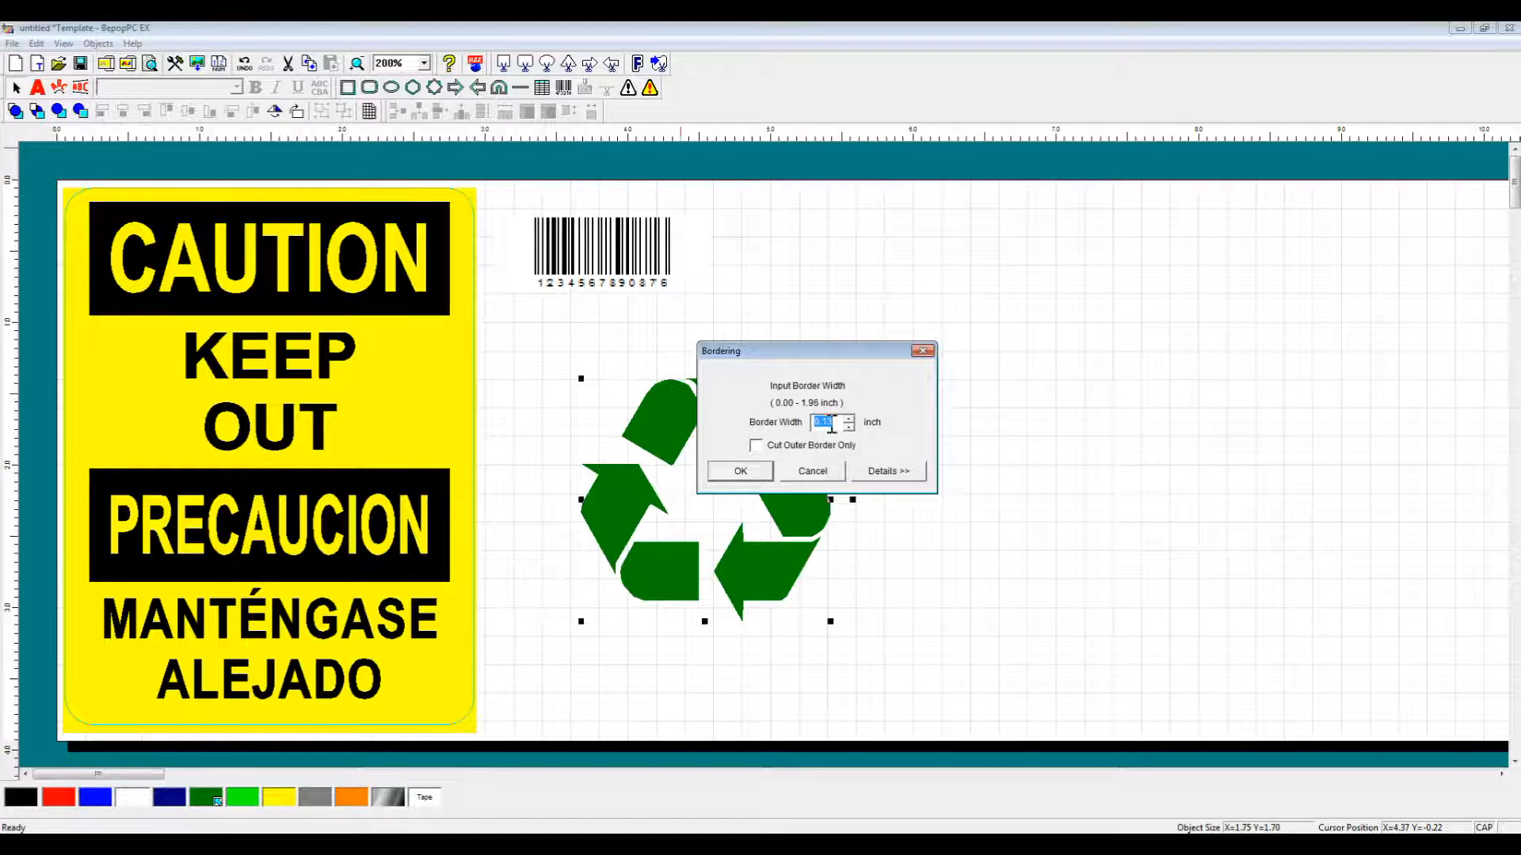
left_click(751, 473)
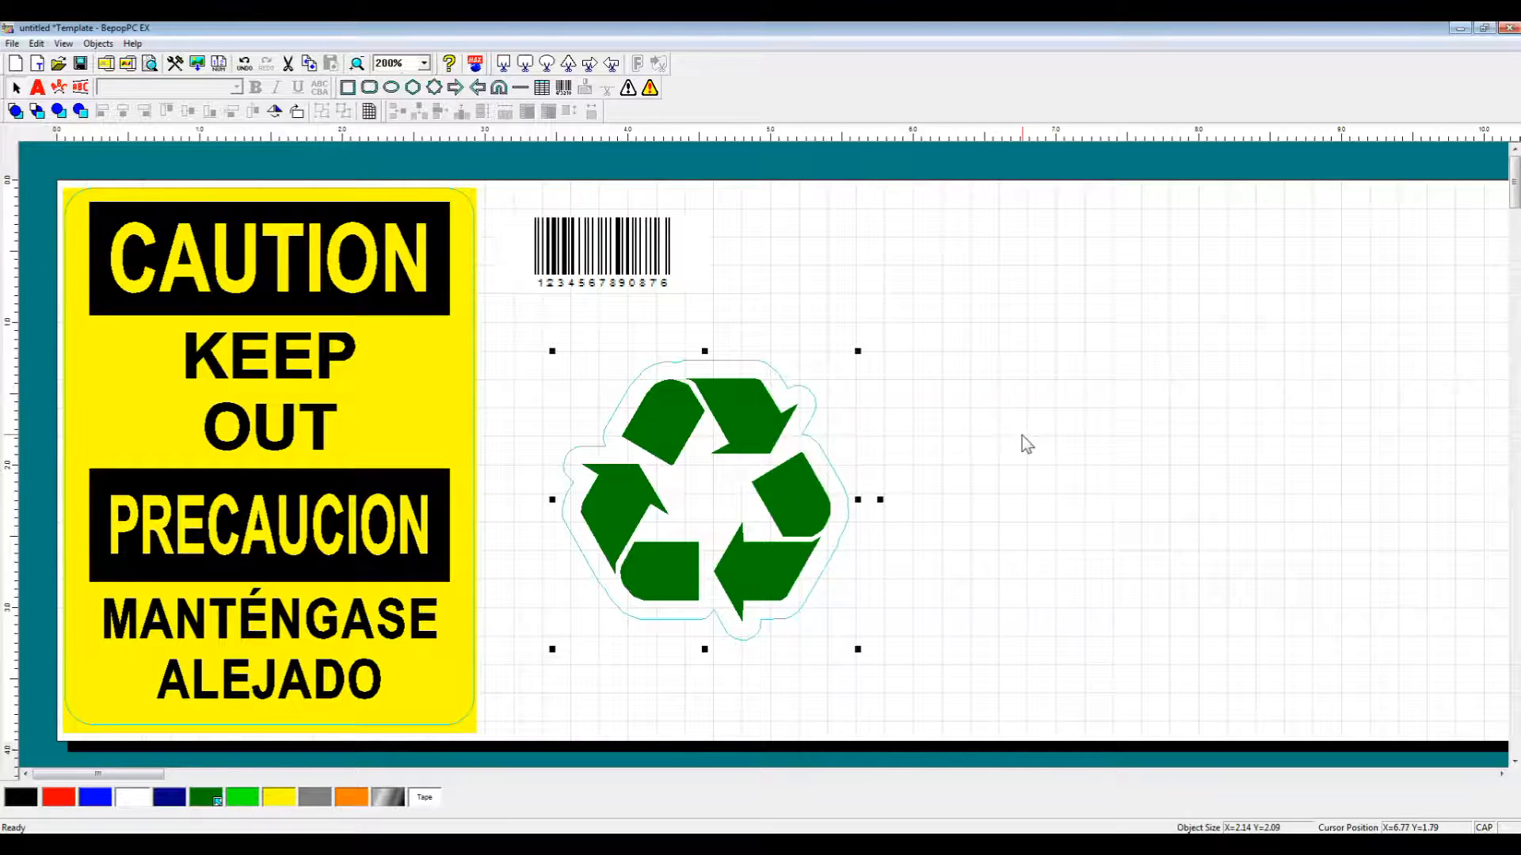
Delete the recycling symbol together with its cut border.
left_click(926, 638)
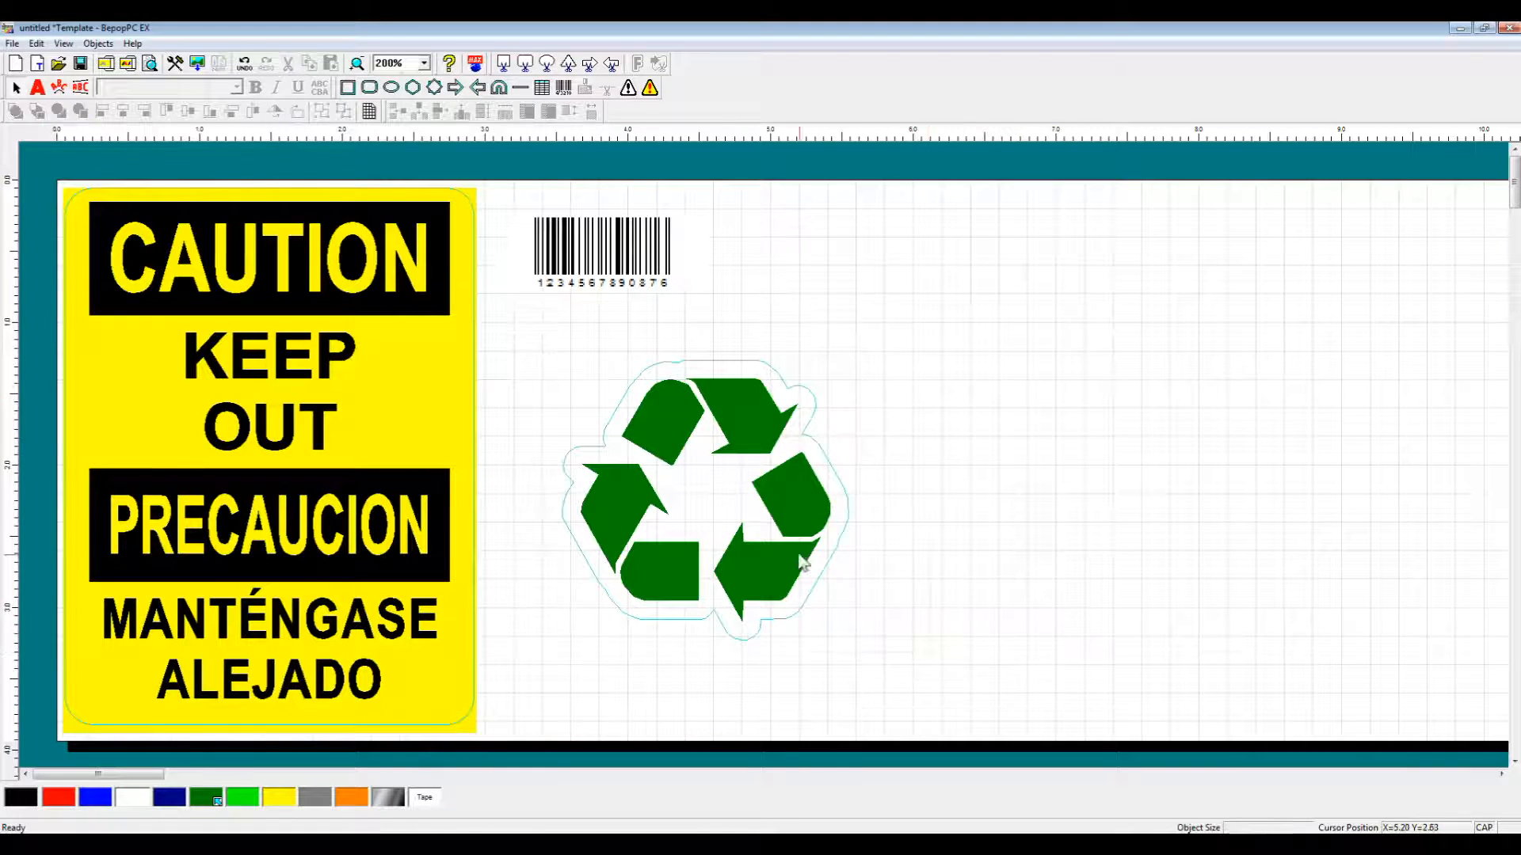
left_click(790, 434)
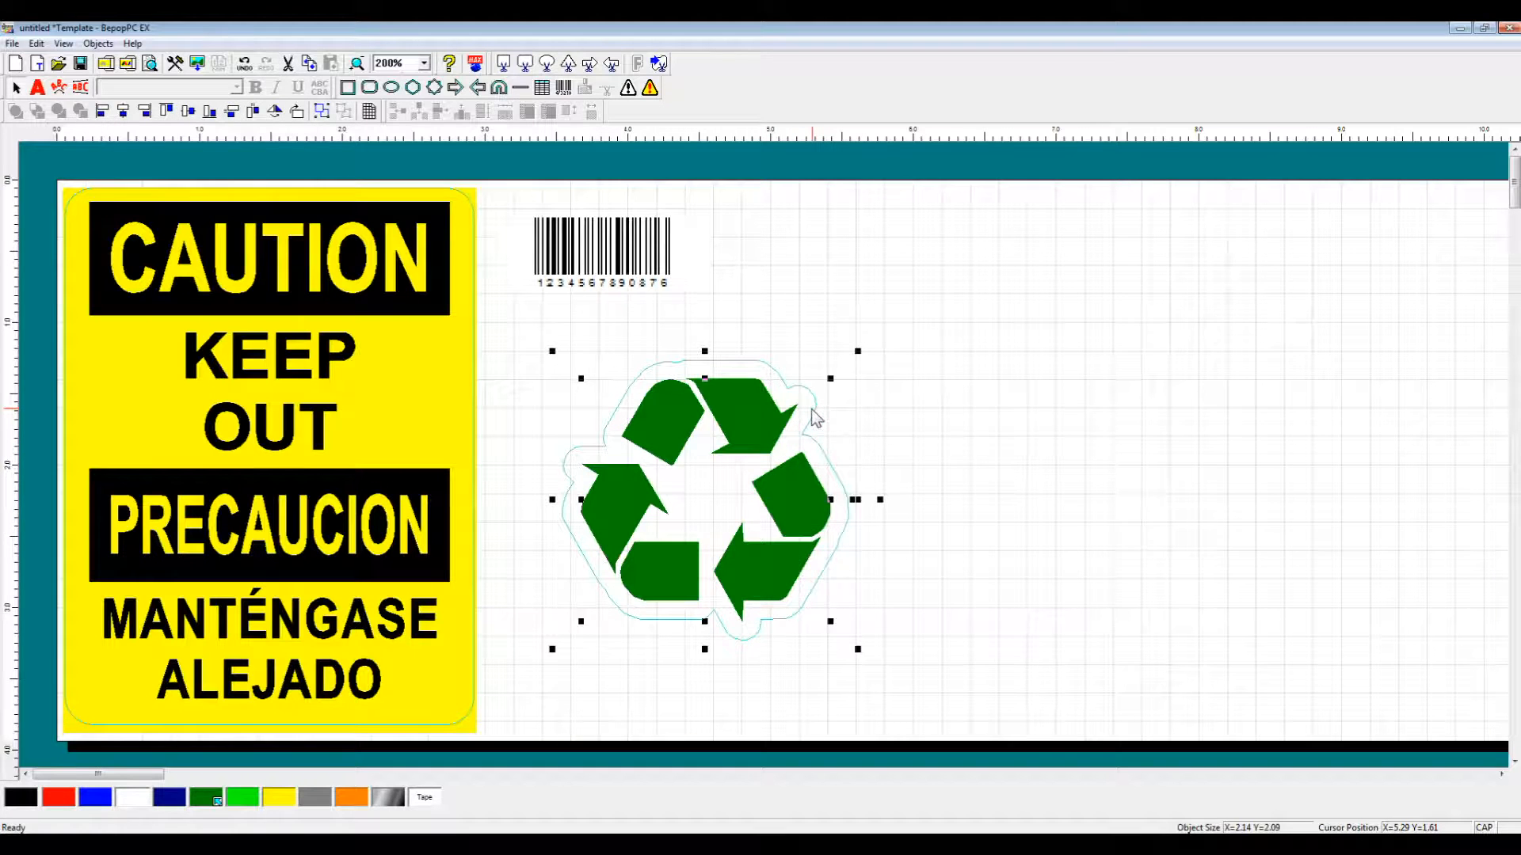
key("Delete")
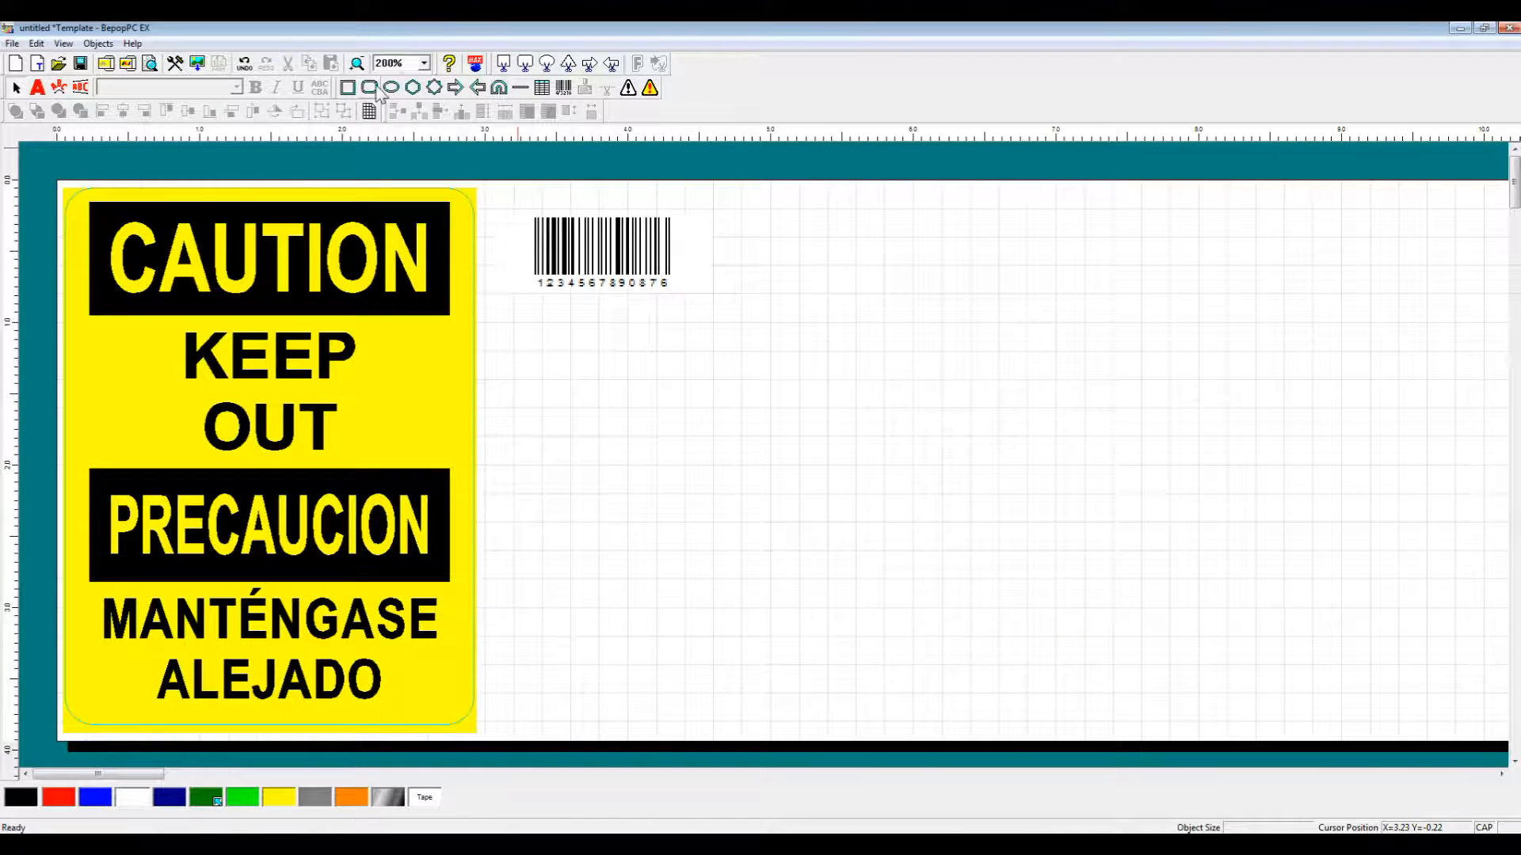
Draw a green rectangle and a rounded bar overlapping its top edge.
left_click(349, 88)
left_click_drag(602, 655, 817, 484)
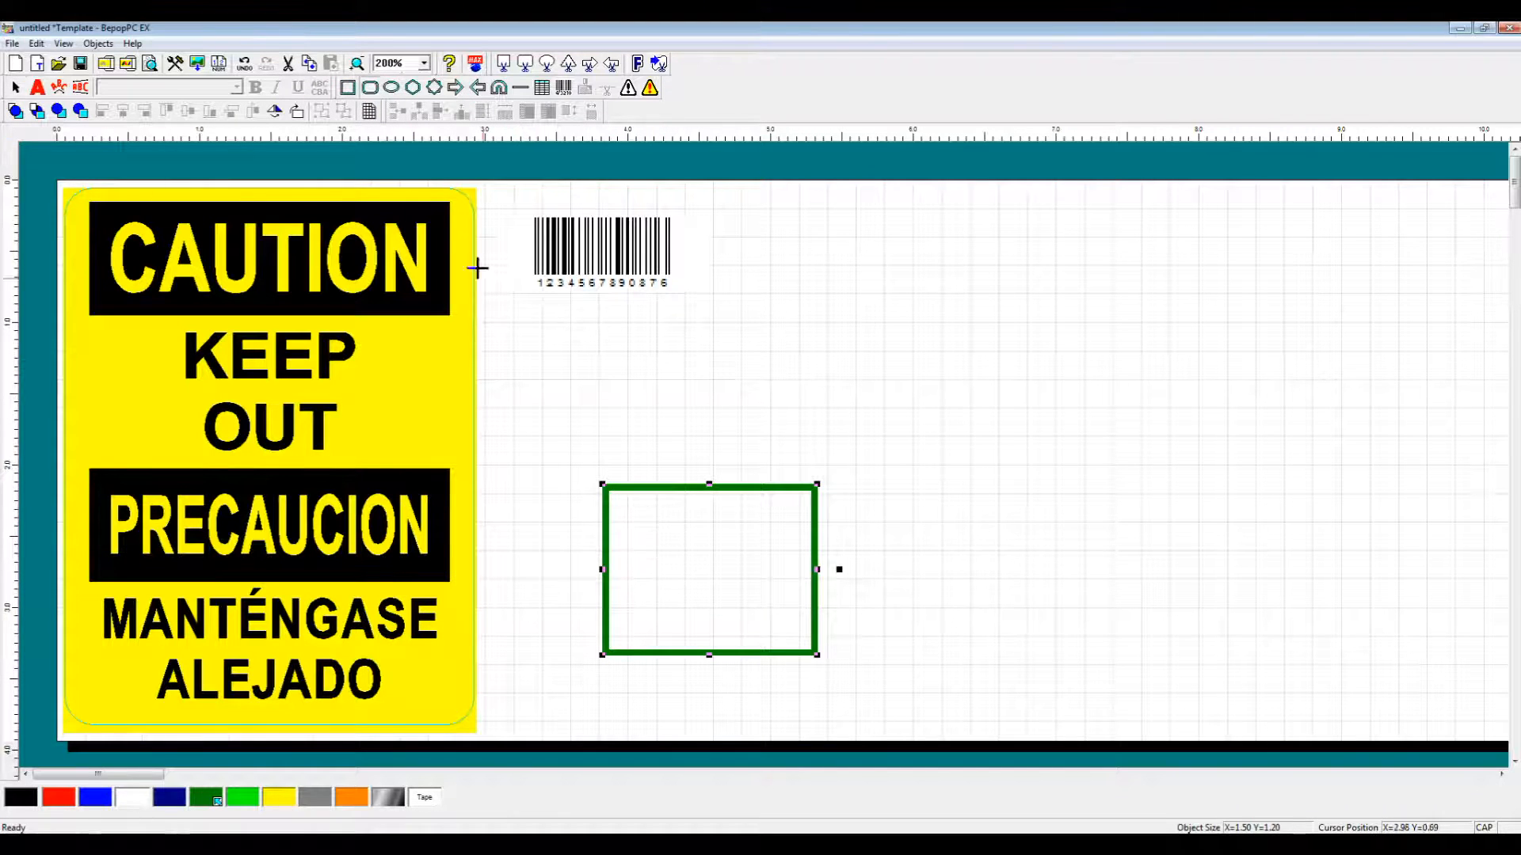
left_click(375, 88)
left_click_drag(624, 515, 787, 444)
Select both shapes, centre the rounded bar on the rectangle, and bring up cut-border settings.
left_click(815, 526)
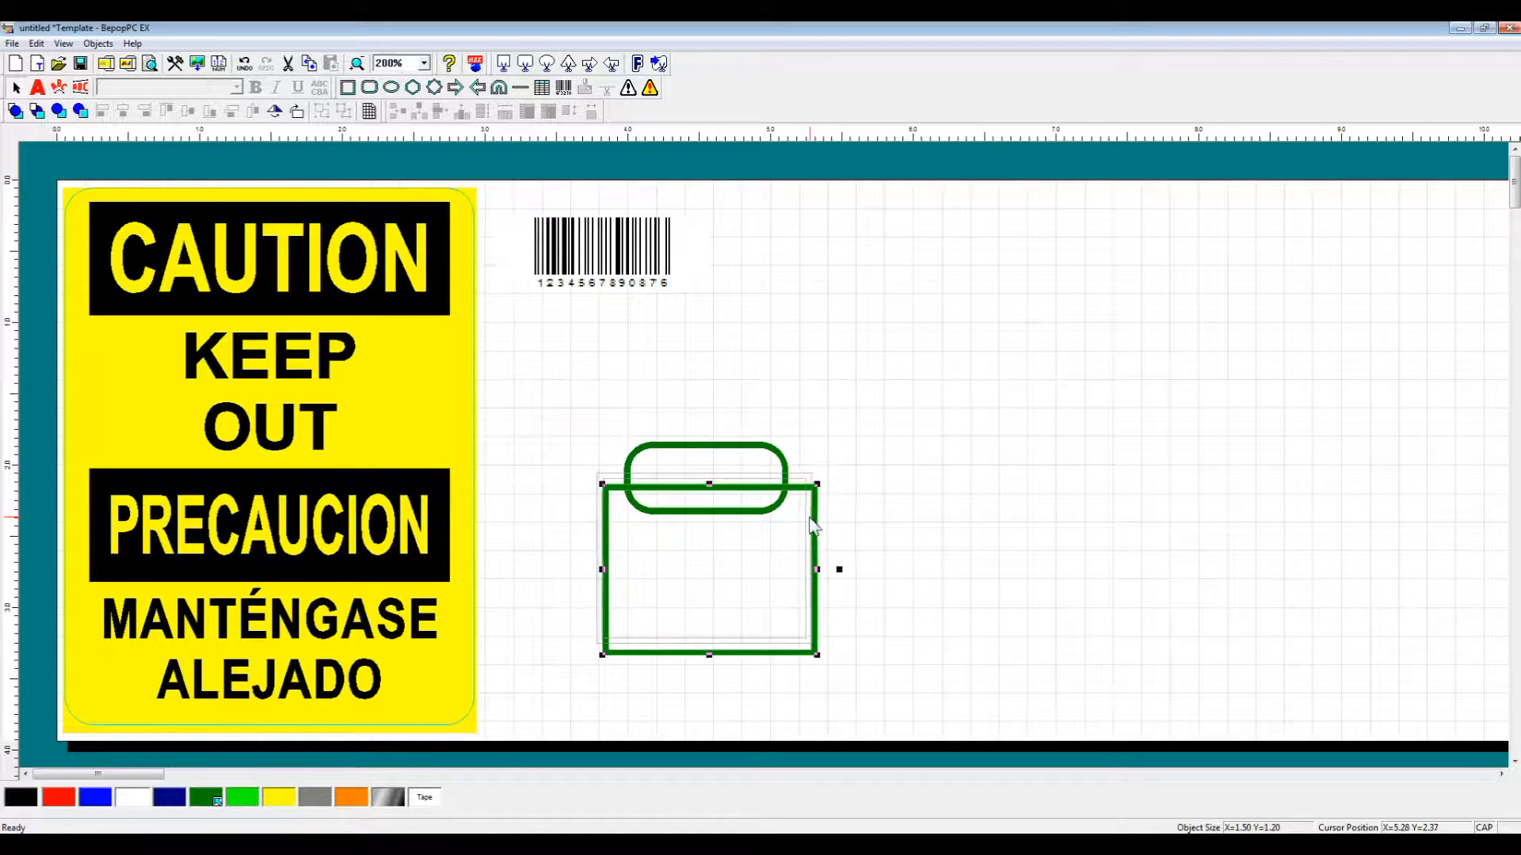
left_click_drag(809, 517, 809, 518)
mouse_move(710, 693)
left_mouse_down()
mouse_move(689, 673)
mouse_move(607, 353)
left_mouse_up()
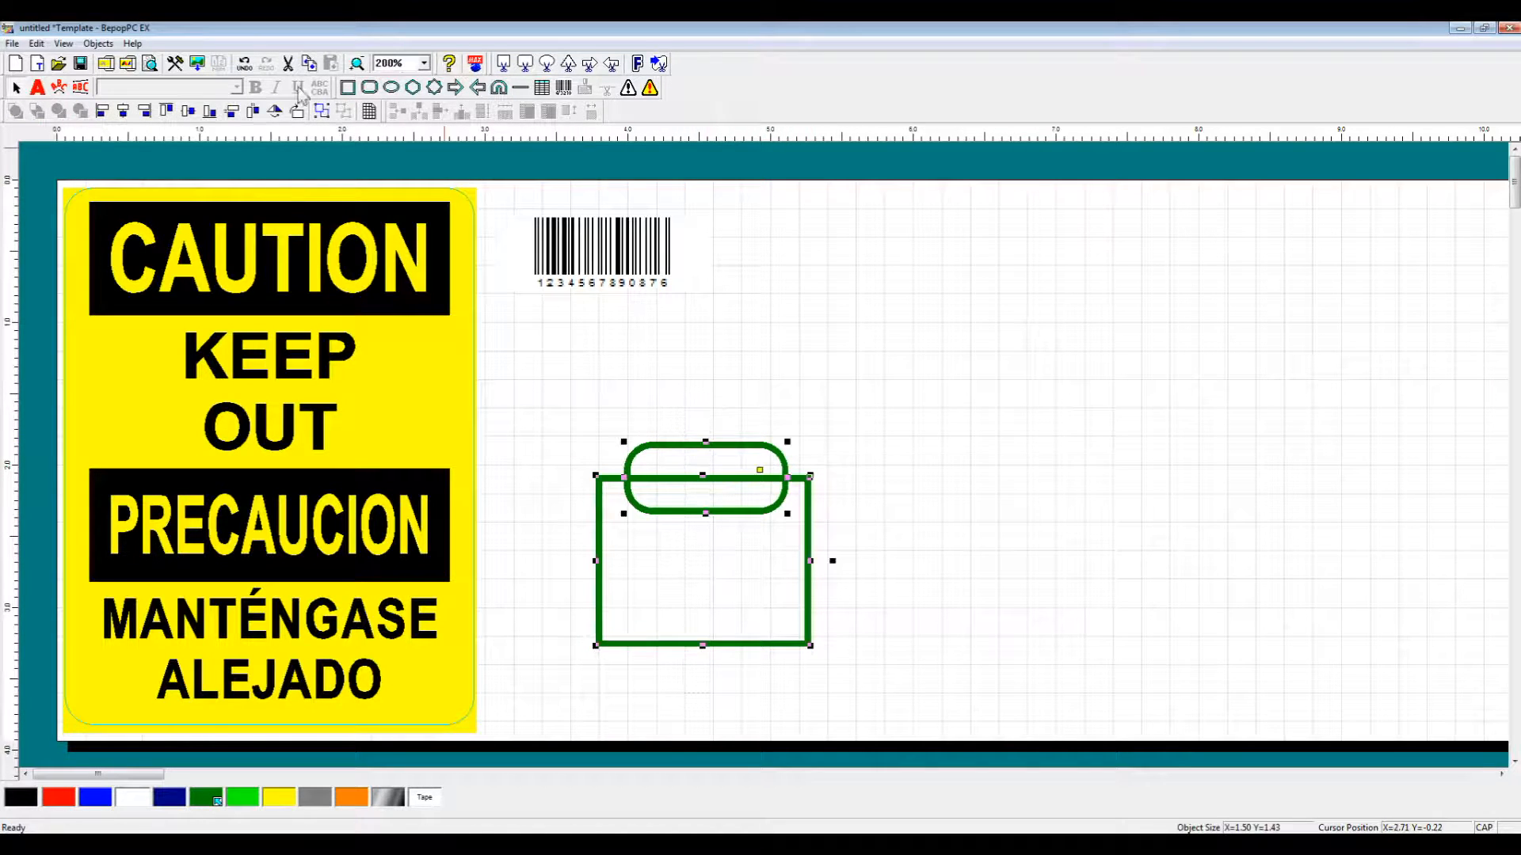
left_click(144, 111)
left_click(123, 111)
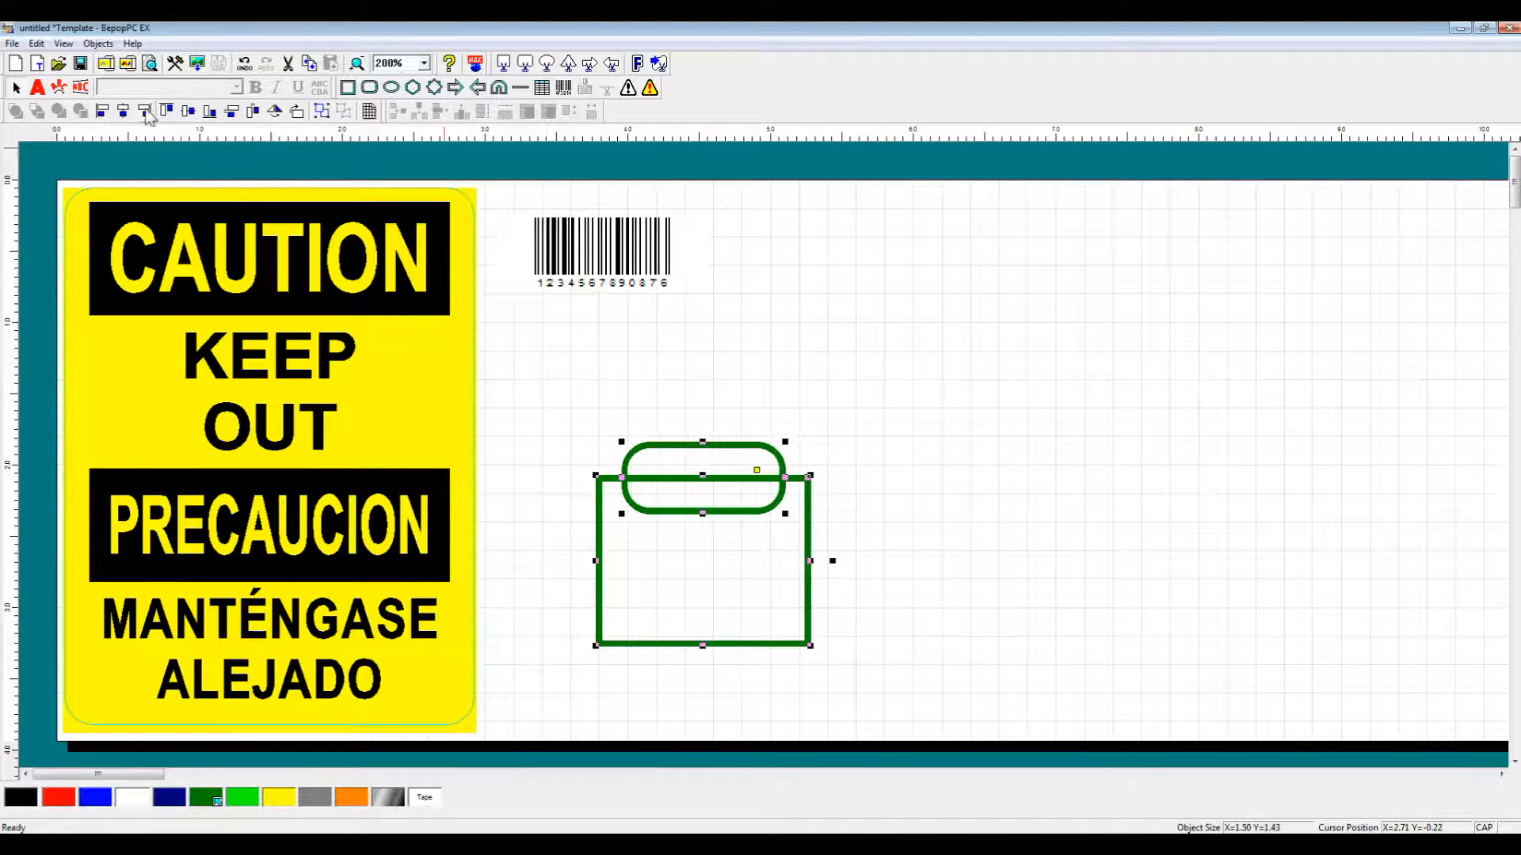
left_click(640, 64)
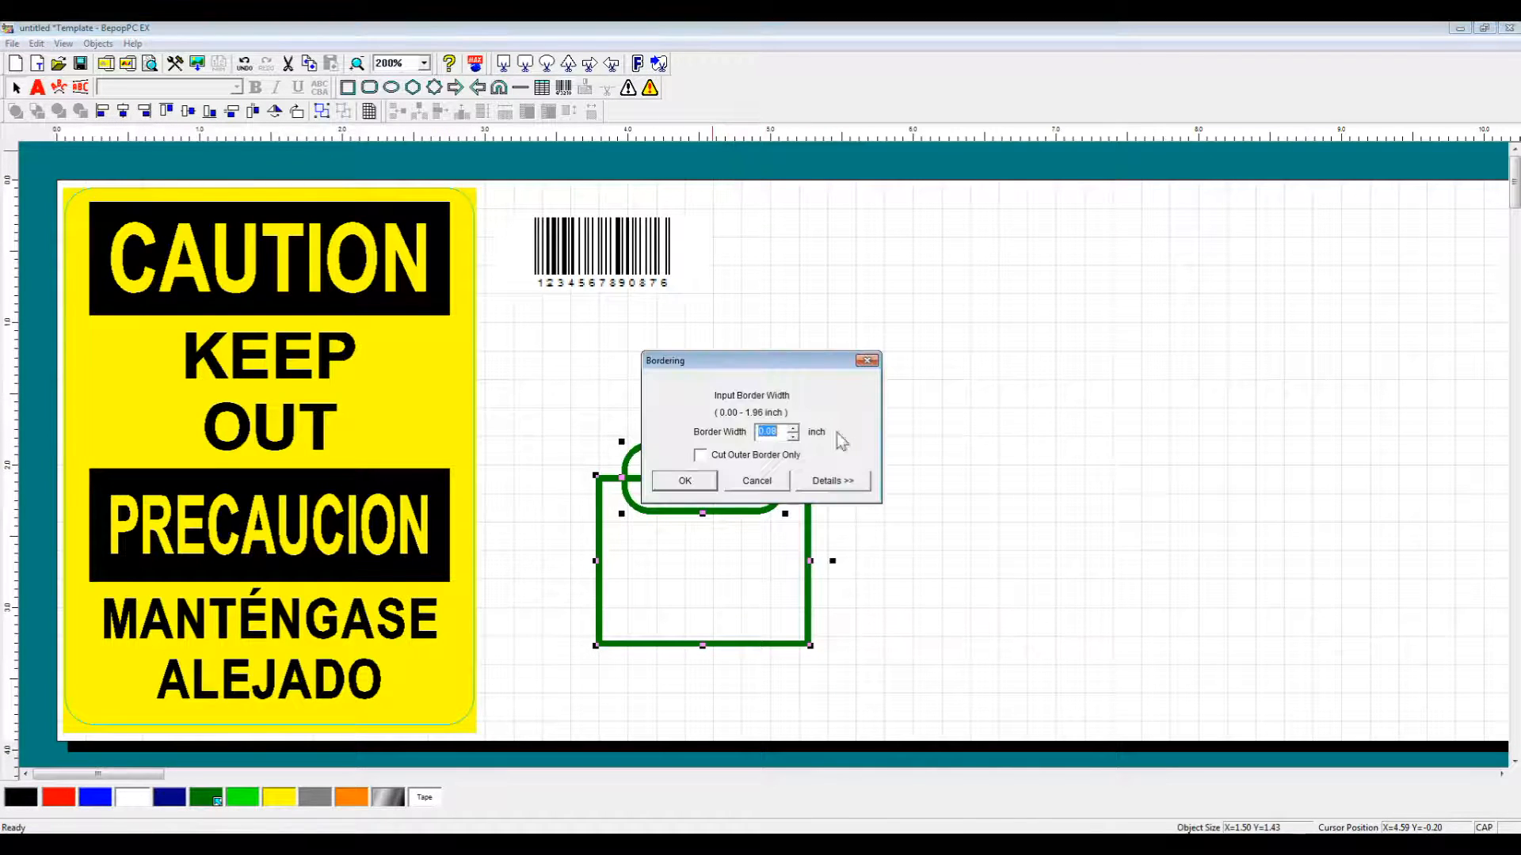
Apply an outer-only cut border, then move the generated cut shape right and enlarge it.
left_click(700, 457)
left_click(684, 481)
left_click_drag(703, 510, 1093, 458)
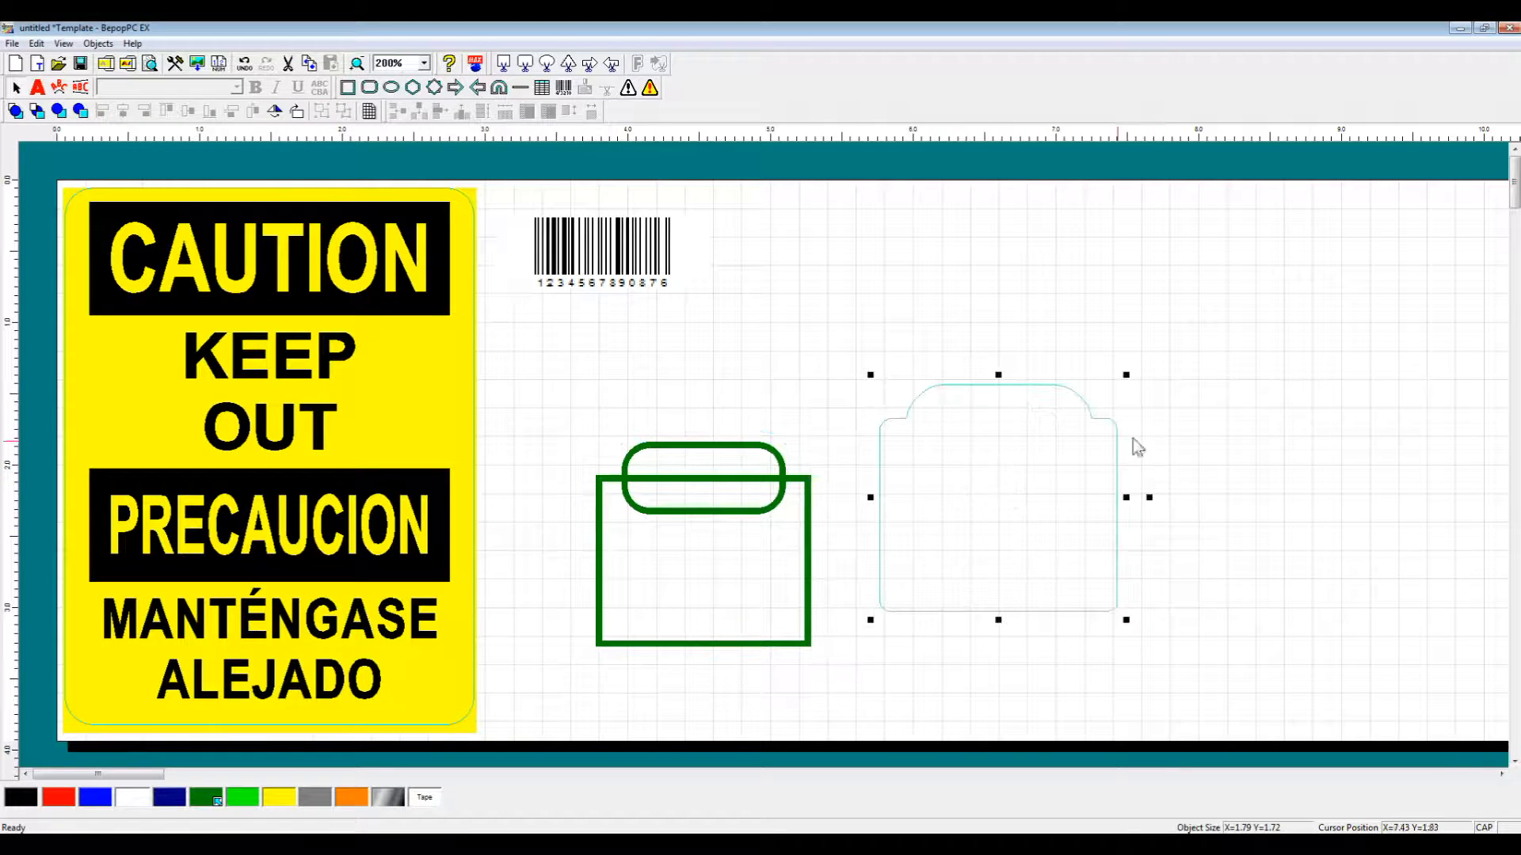
left_click_drag(1127, 375, 1264, 304)
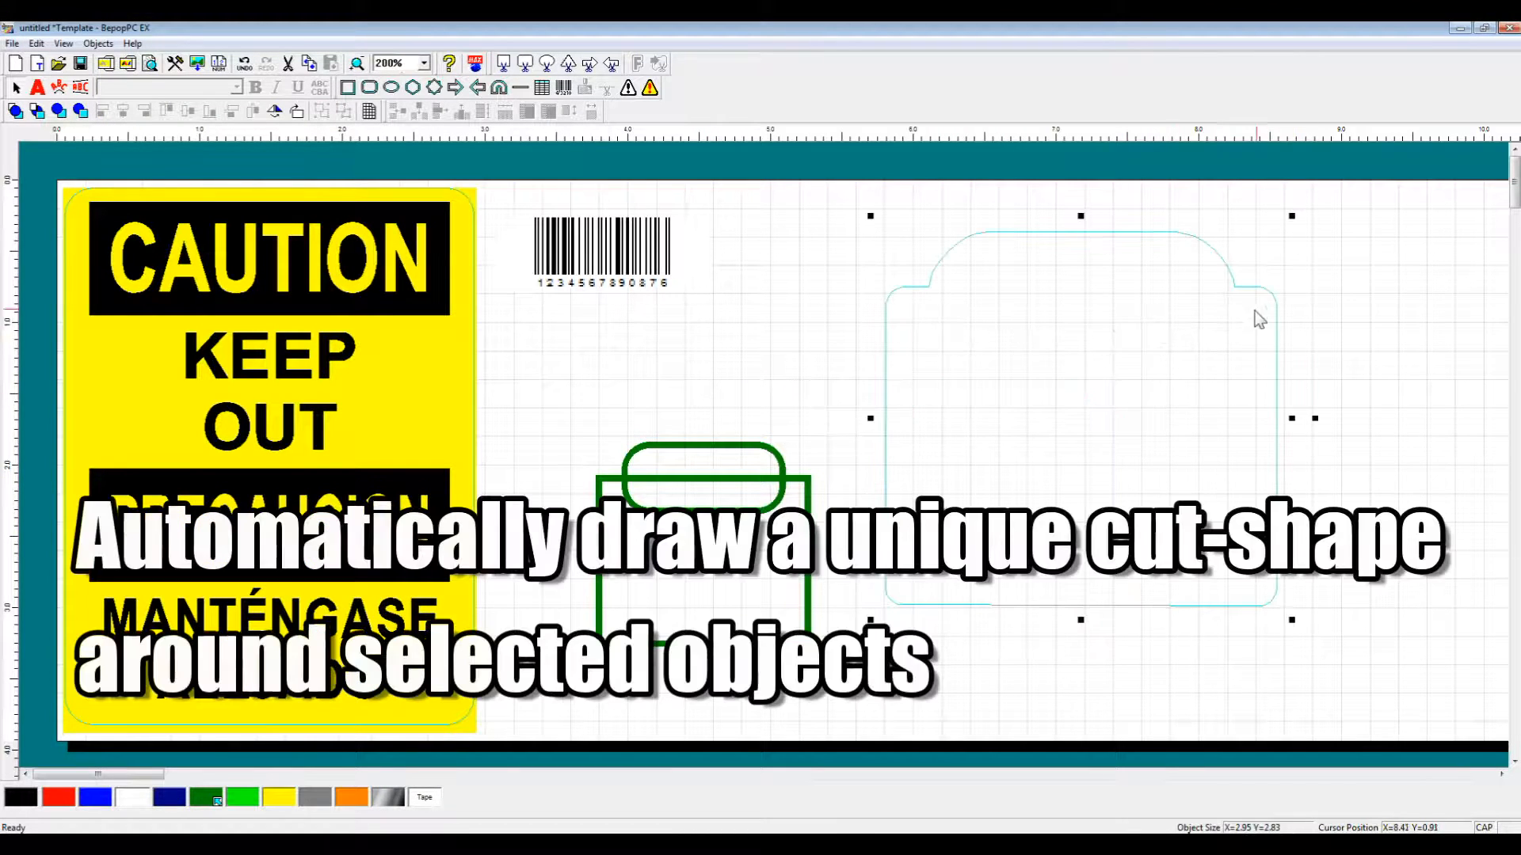
Delete the two green shapes and nudge the cut shape up and right.
left_click(649, 514)
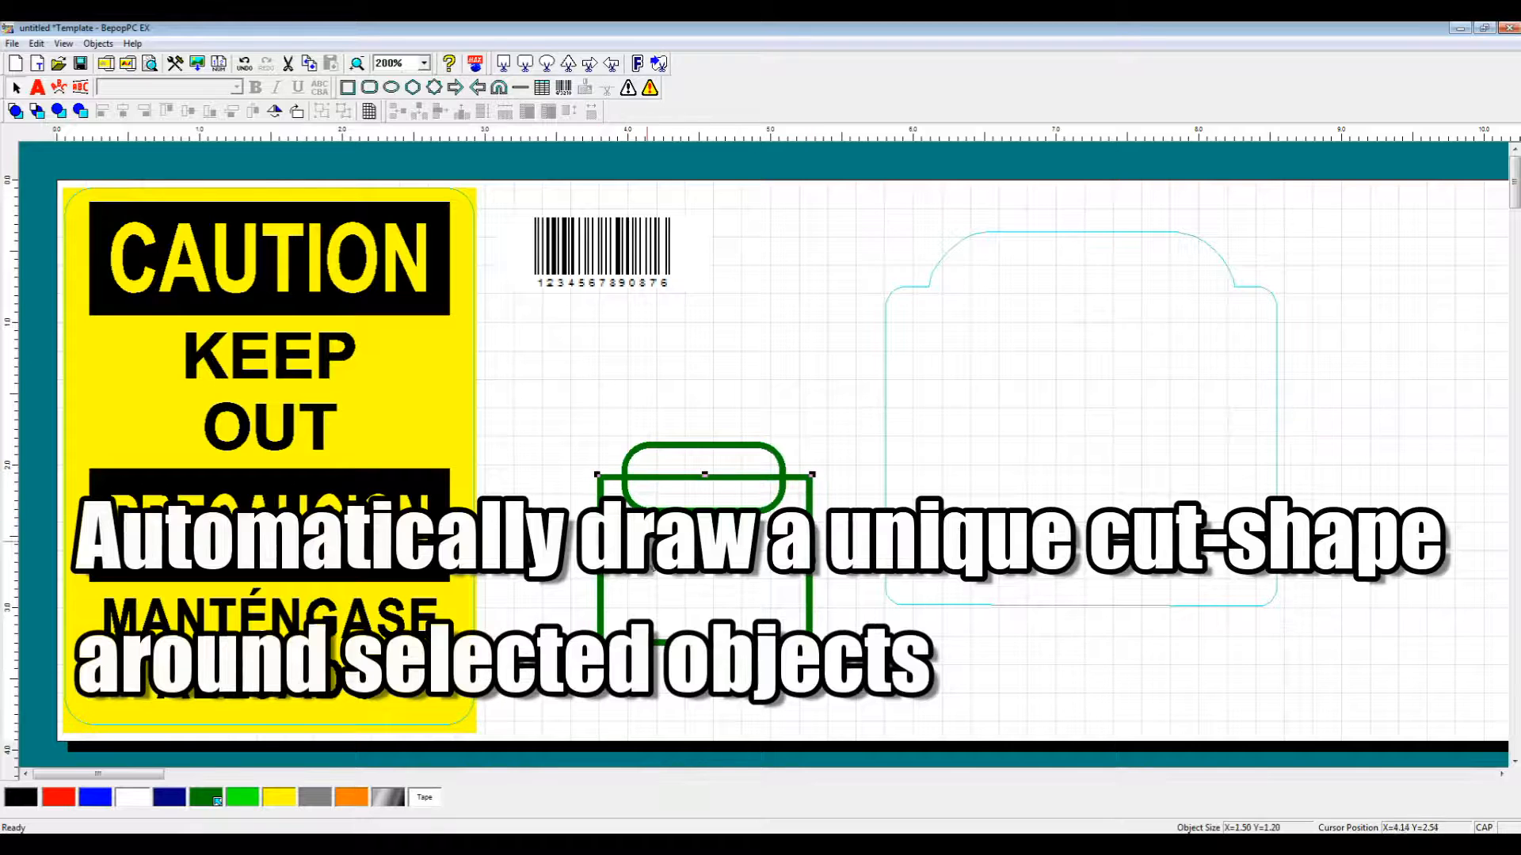
key("Delete")
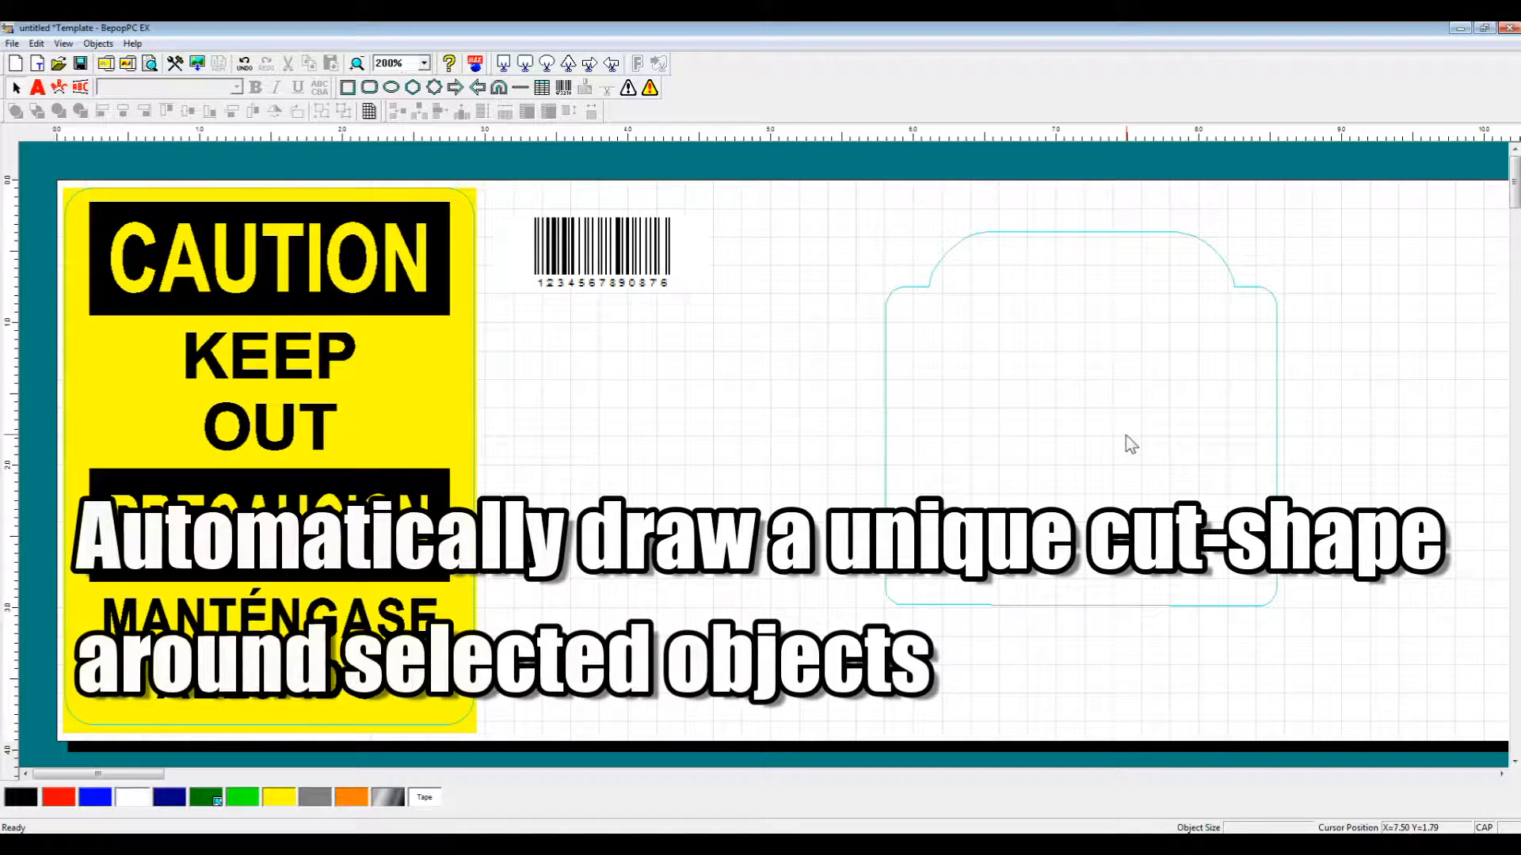
left_click_drag(1125, 434, 1162, 406)
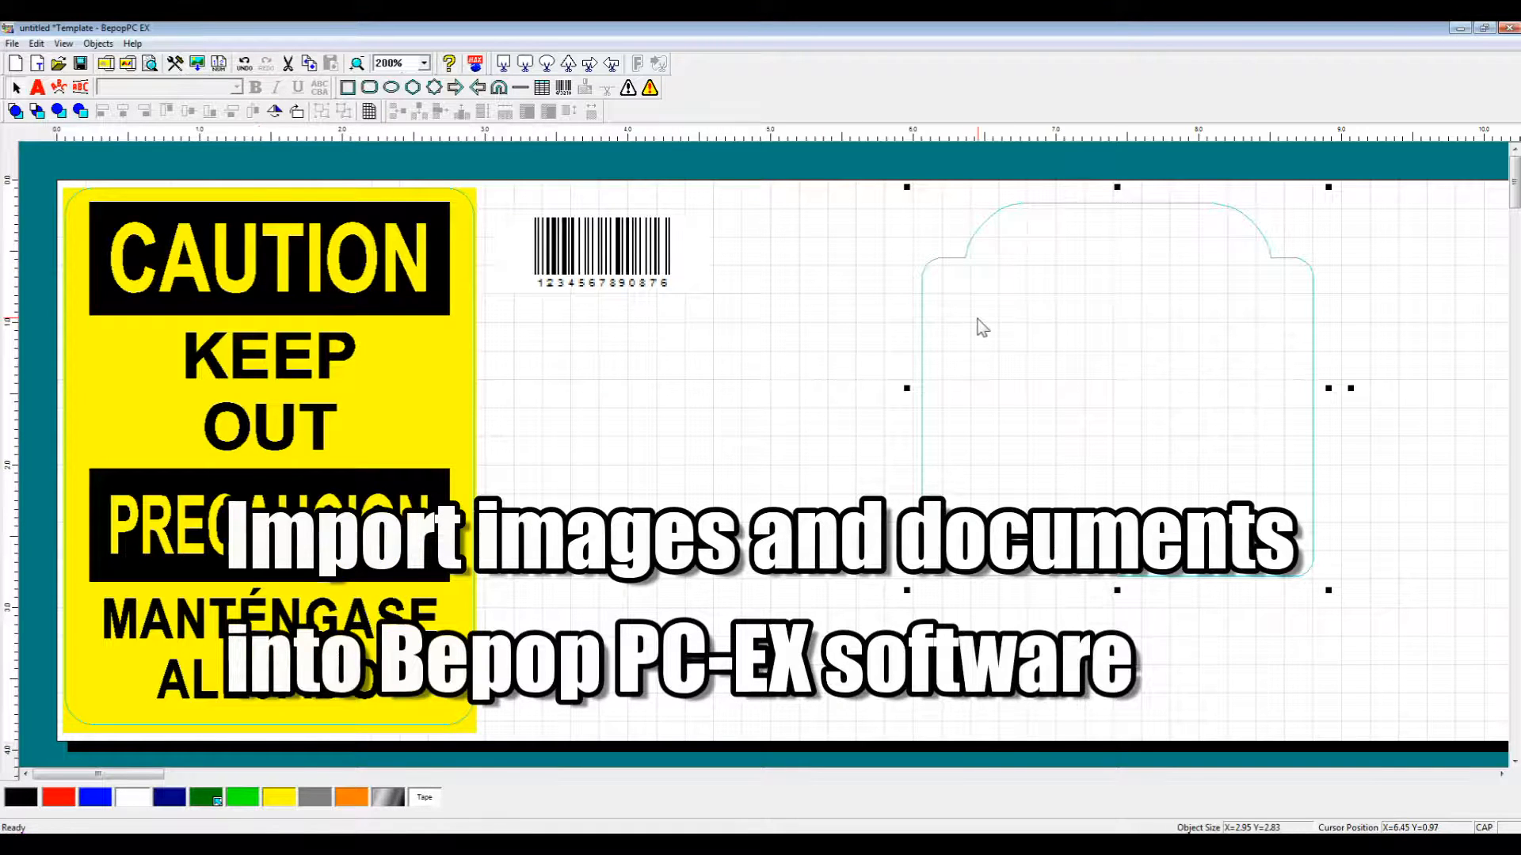
Delete the cut shape, the barcode, and the yellow caution sign.
key("Delete")
left_click(609, 248)
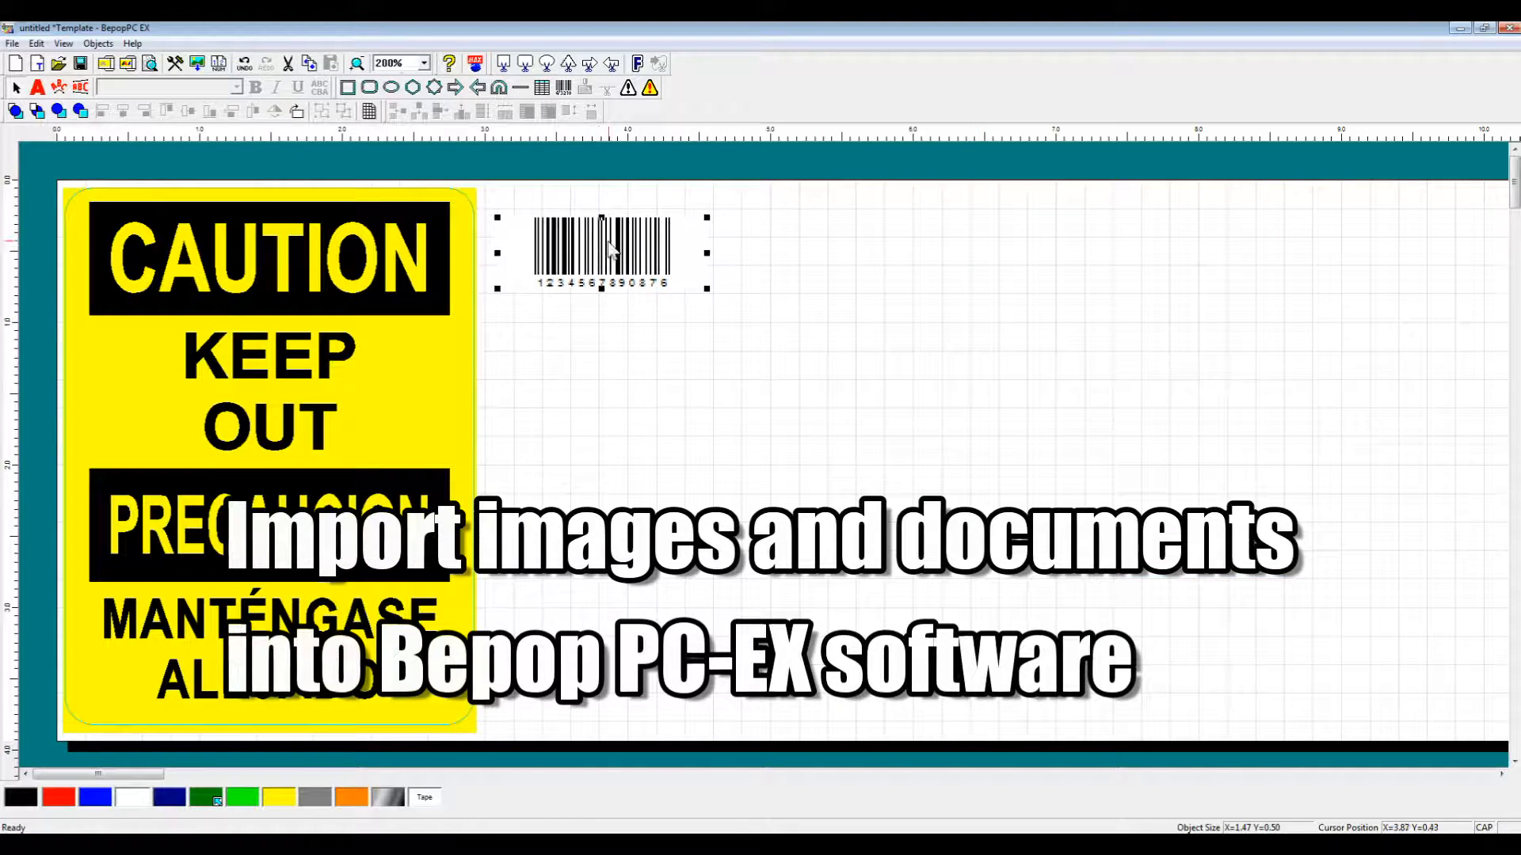
key("Delete")
left_click(435, 325)
key("Delete")
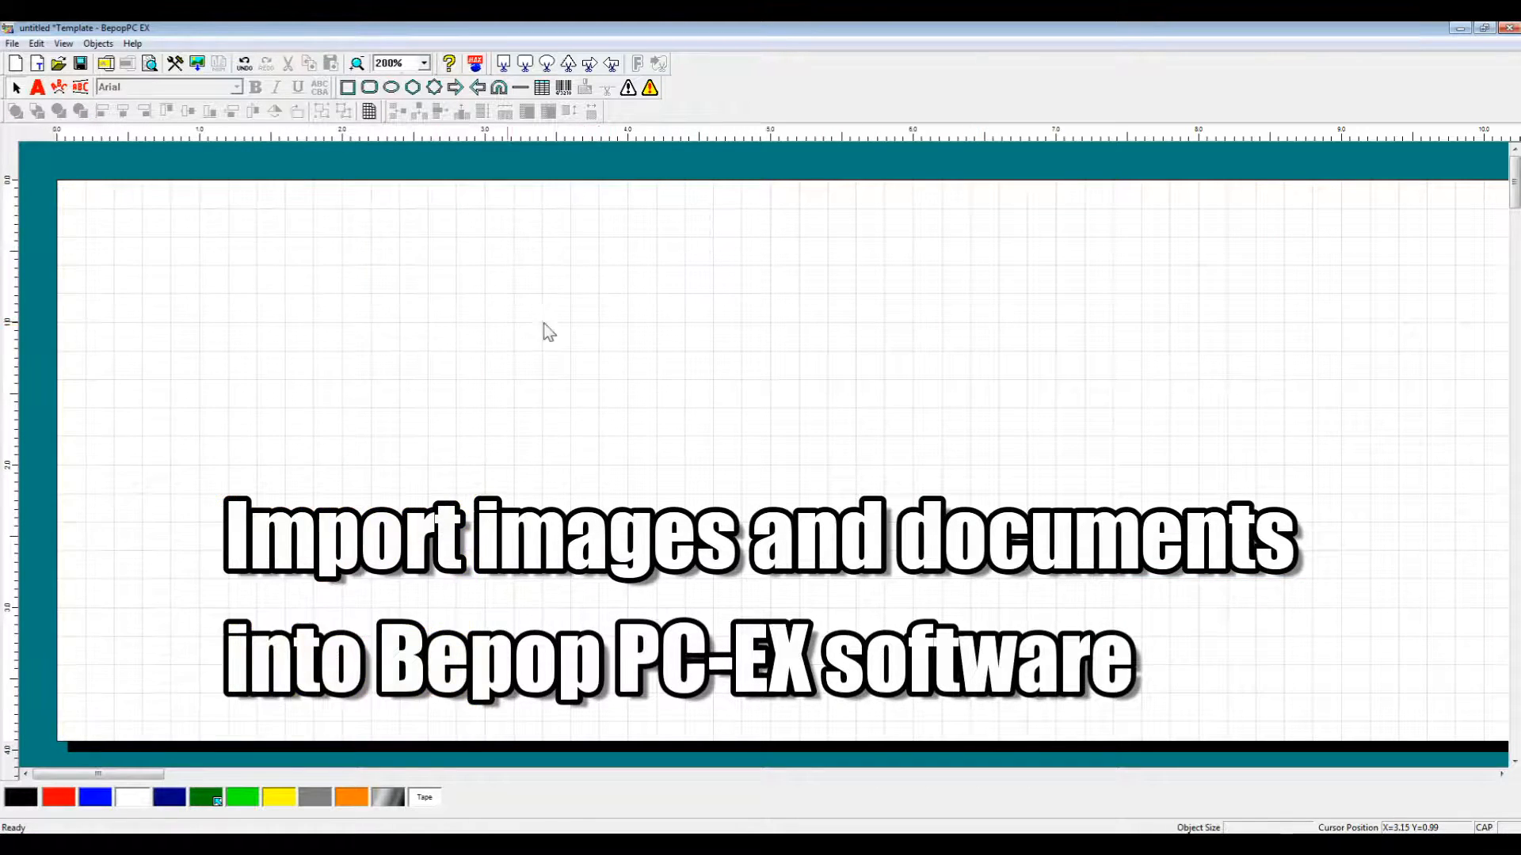
Insert the MAX-Logo image from the Desktop, nudge it, then delete it.
left_click(198, 64)
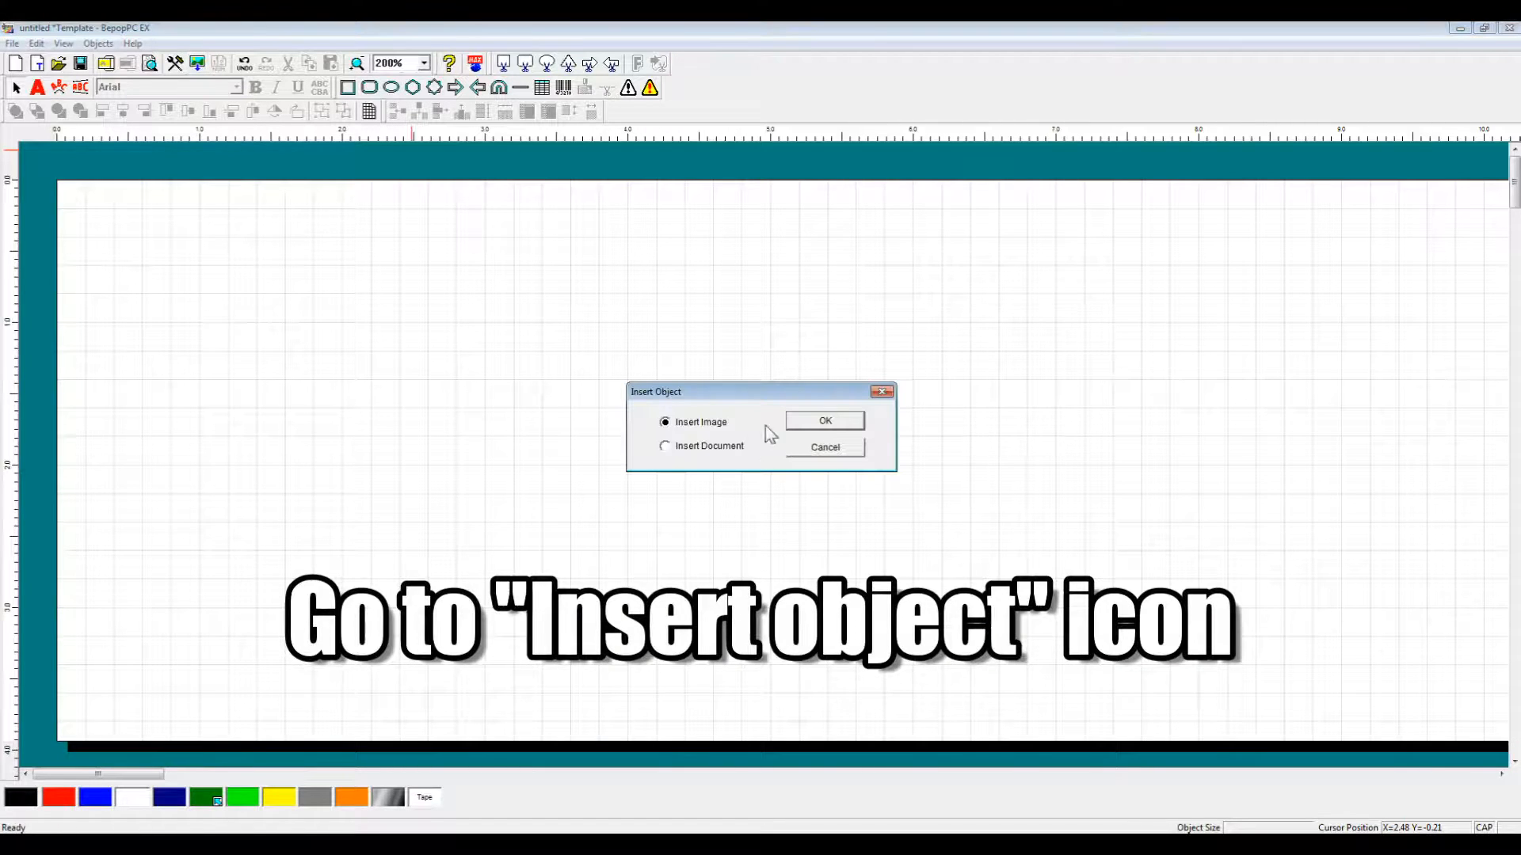
left_click(810, 431)
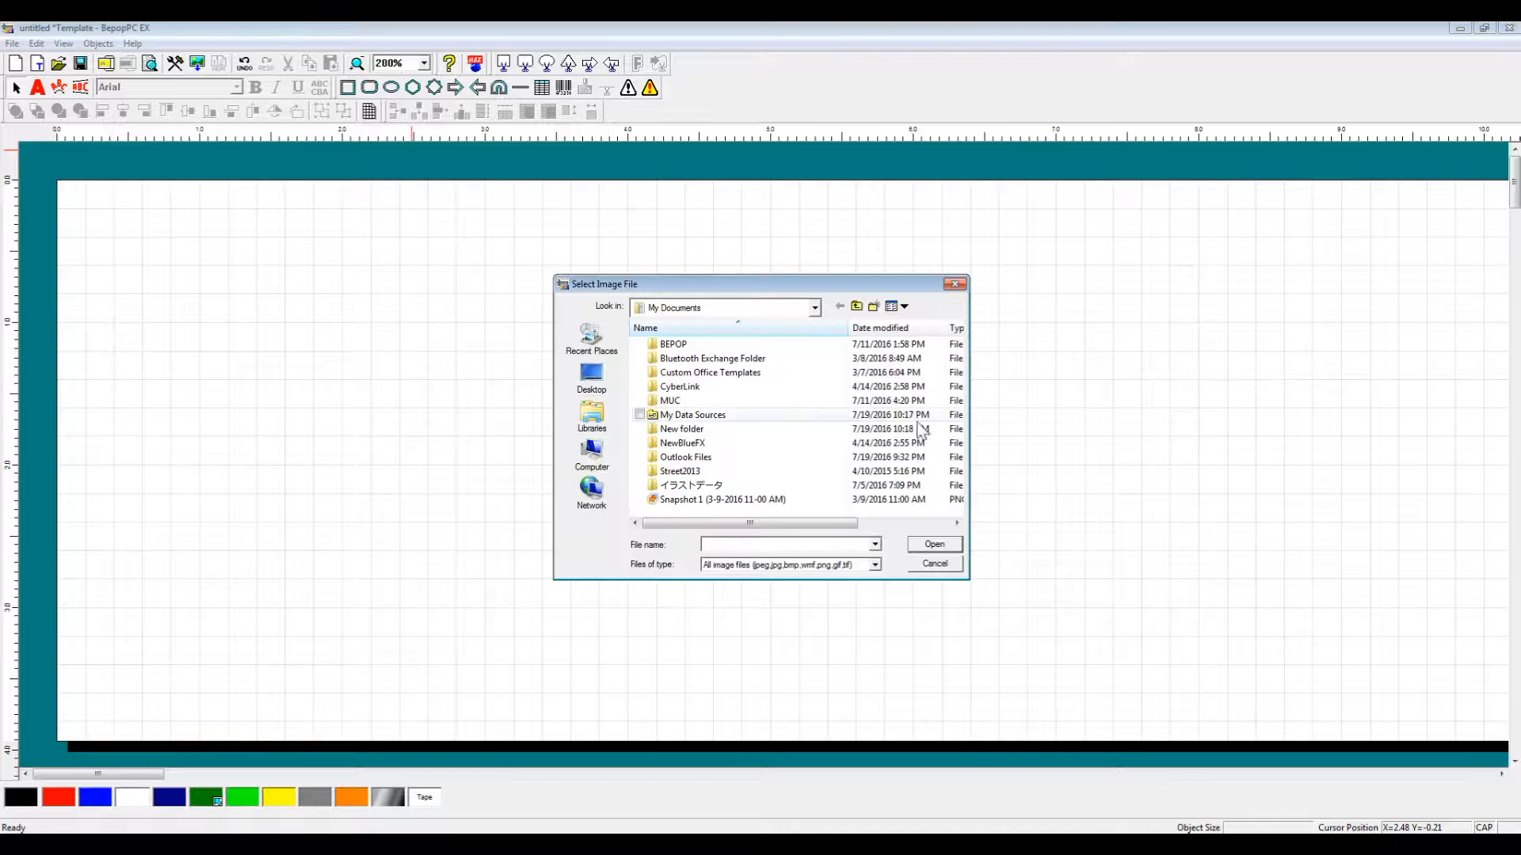
left_click(608, 384)
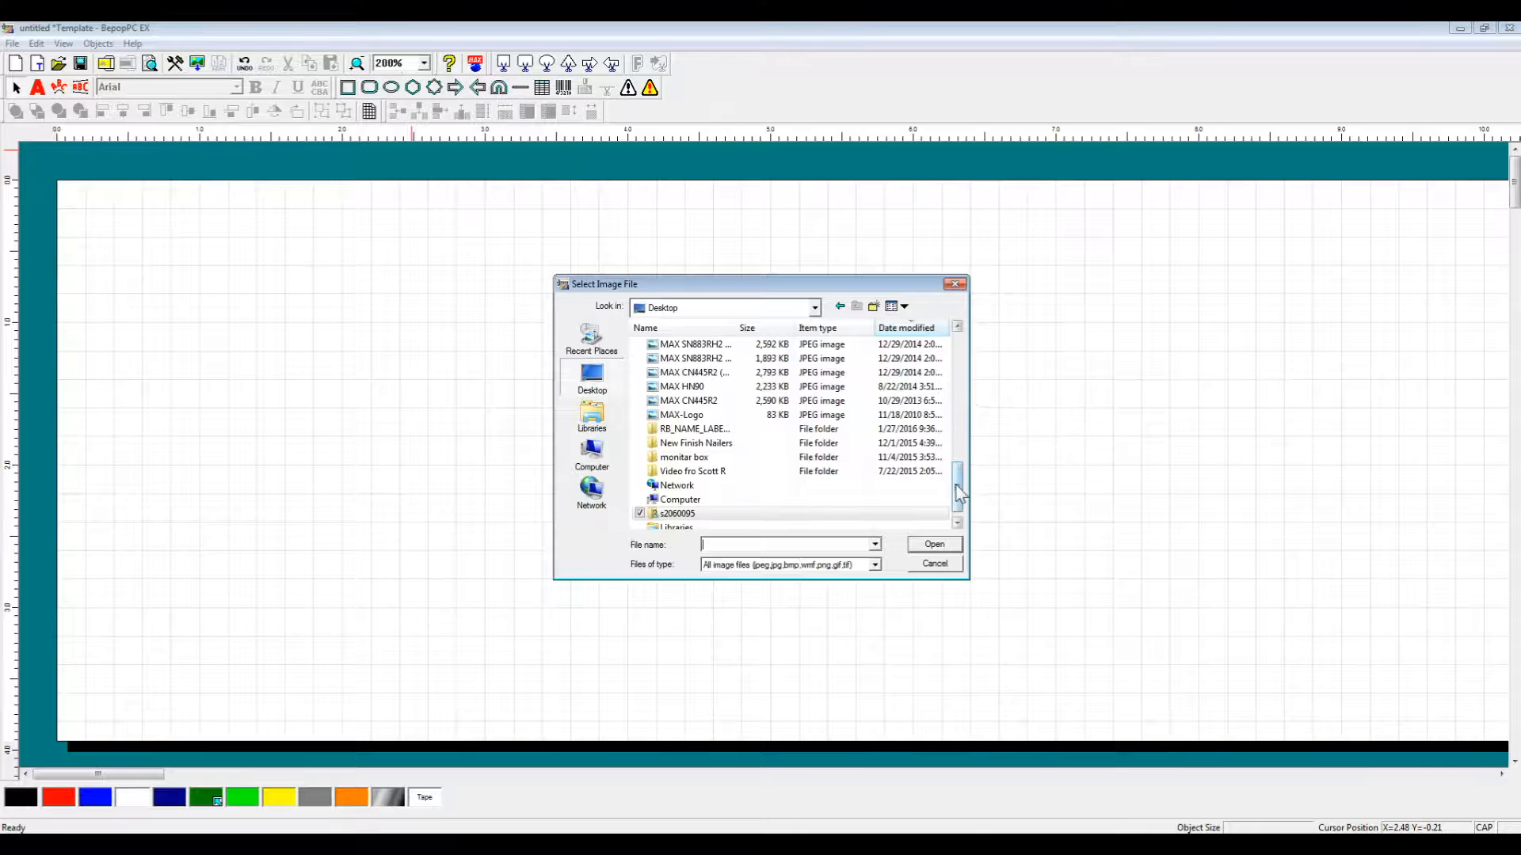
left_click_drag(957, 485, 960, 497)
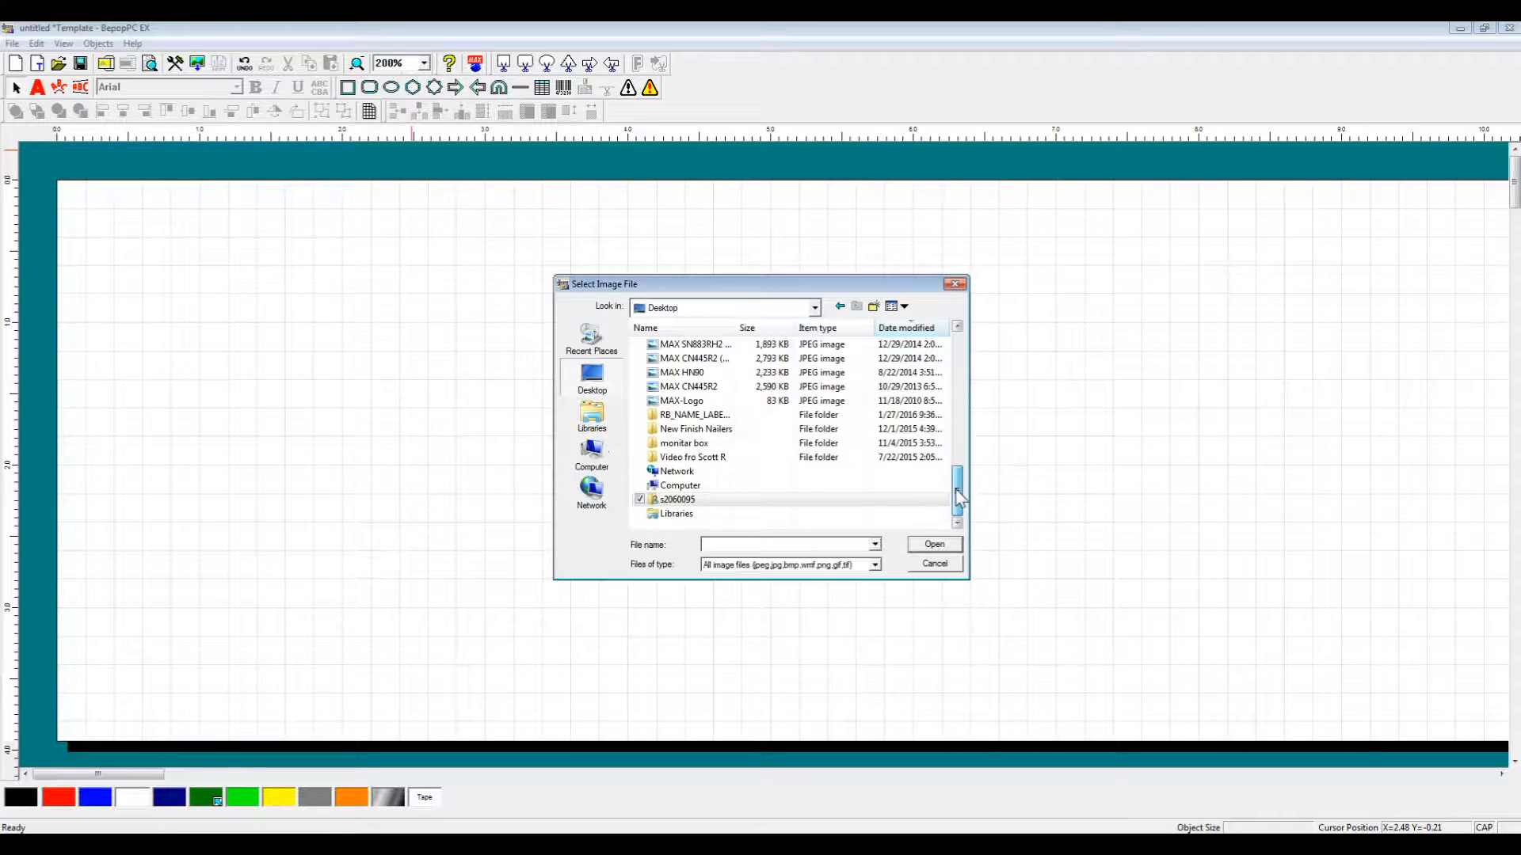
double_click(787, 404)
left_click_drag(444, 325, 466, 344)
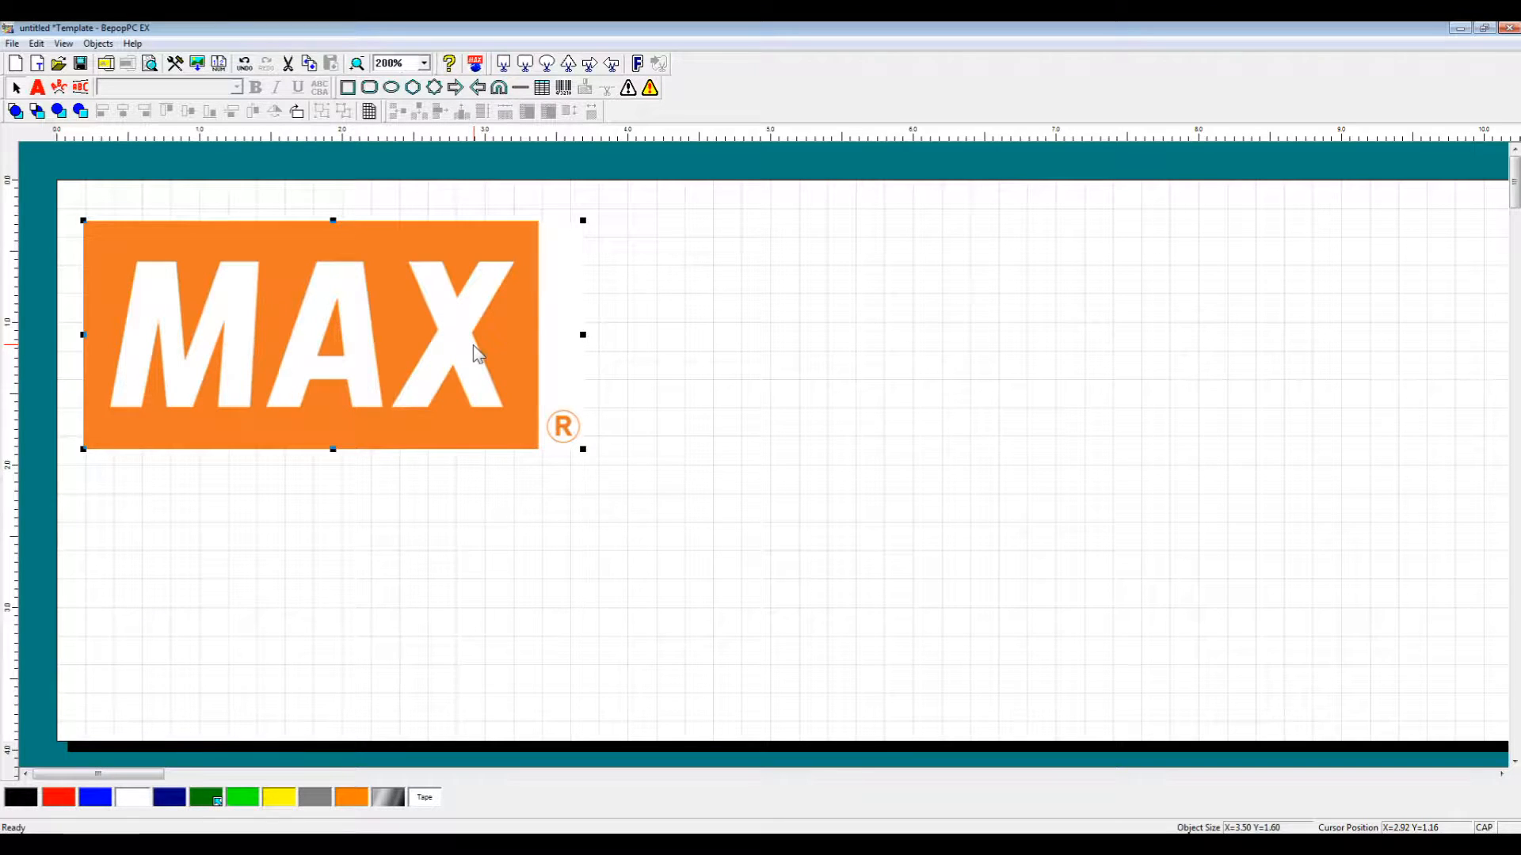
key("Delete")
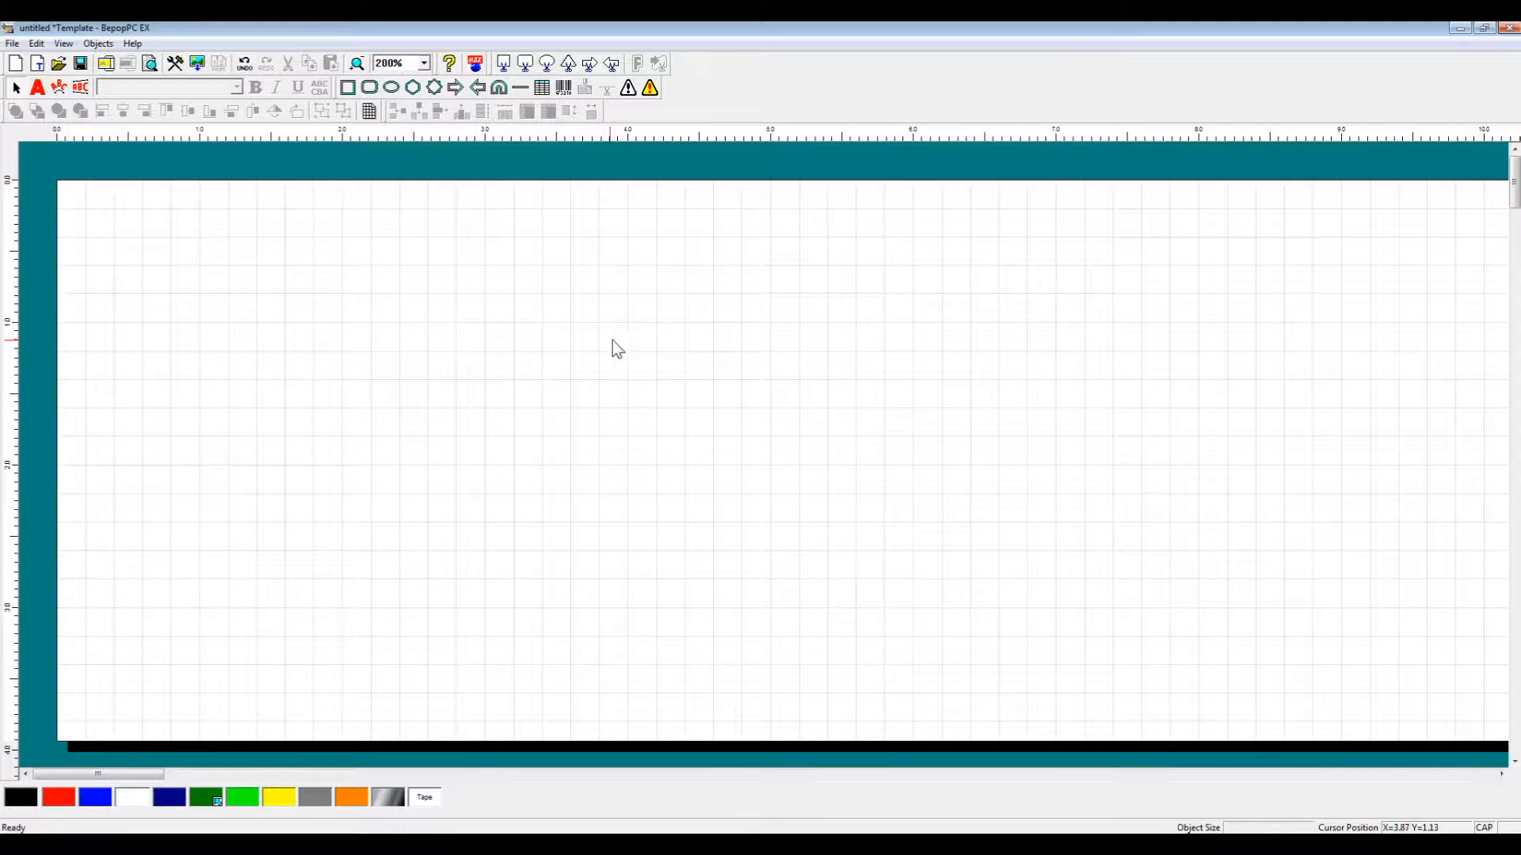
Choose to insert a document object, keeping all document file types listed.
left_click(198, 63)
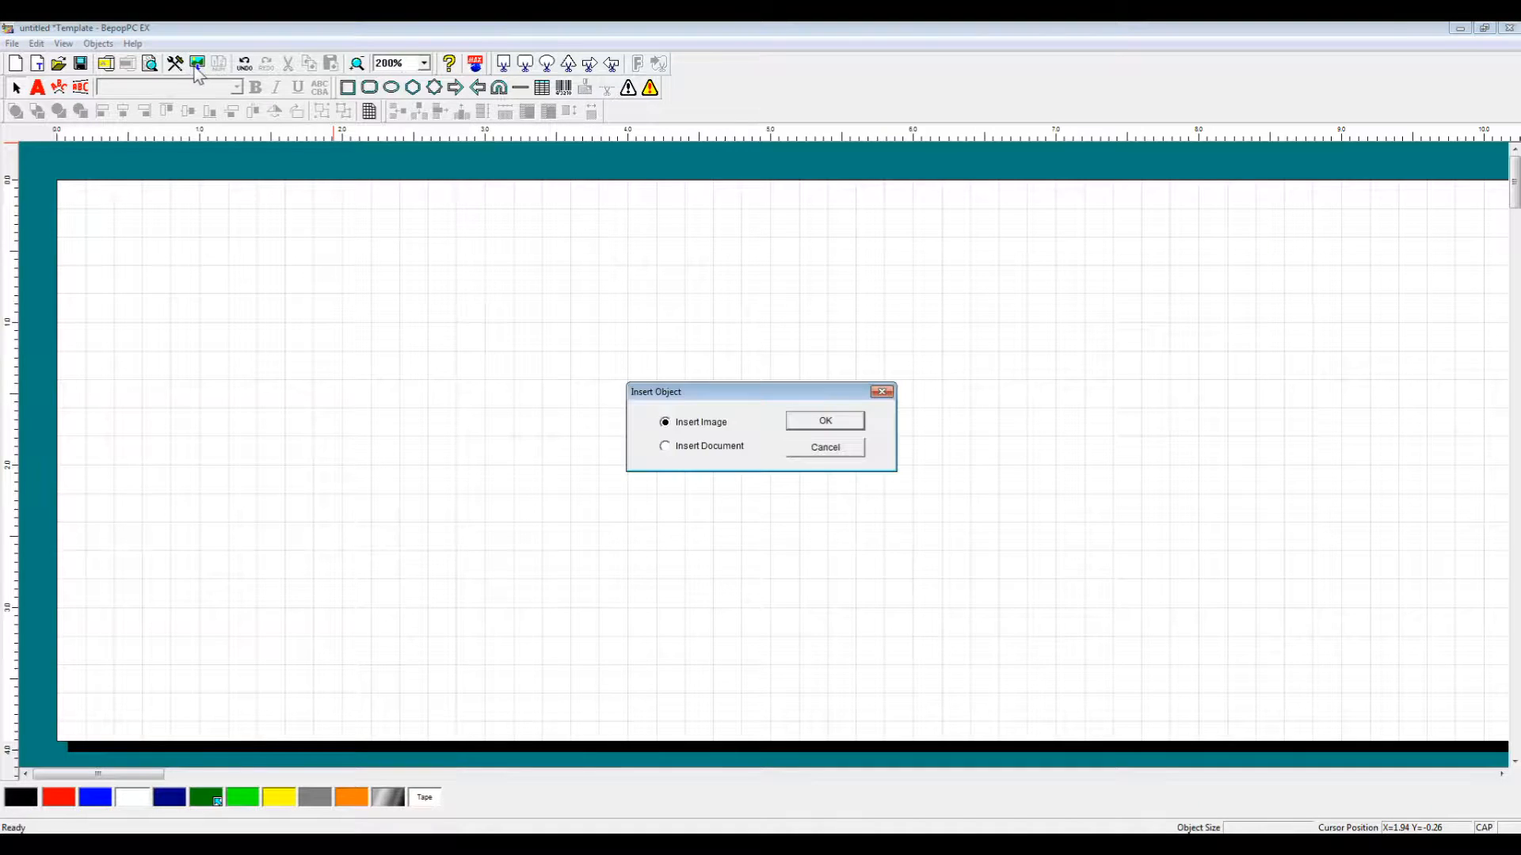
left_click(669, 447)
left_click(840, 423)
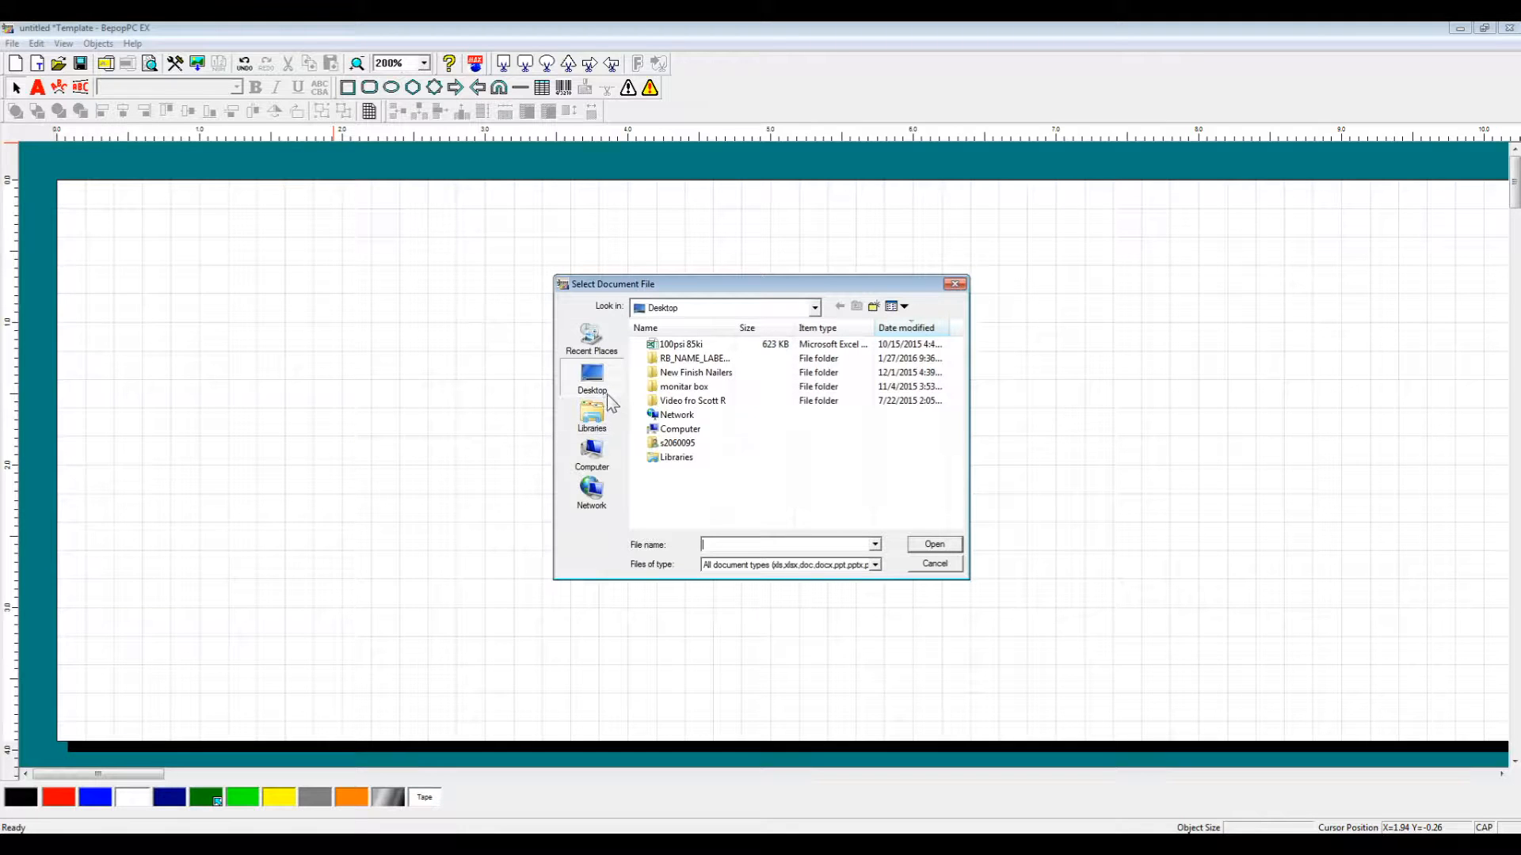
left_click(875, 565)
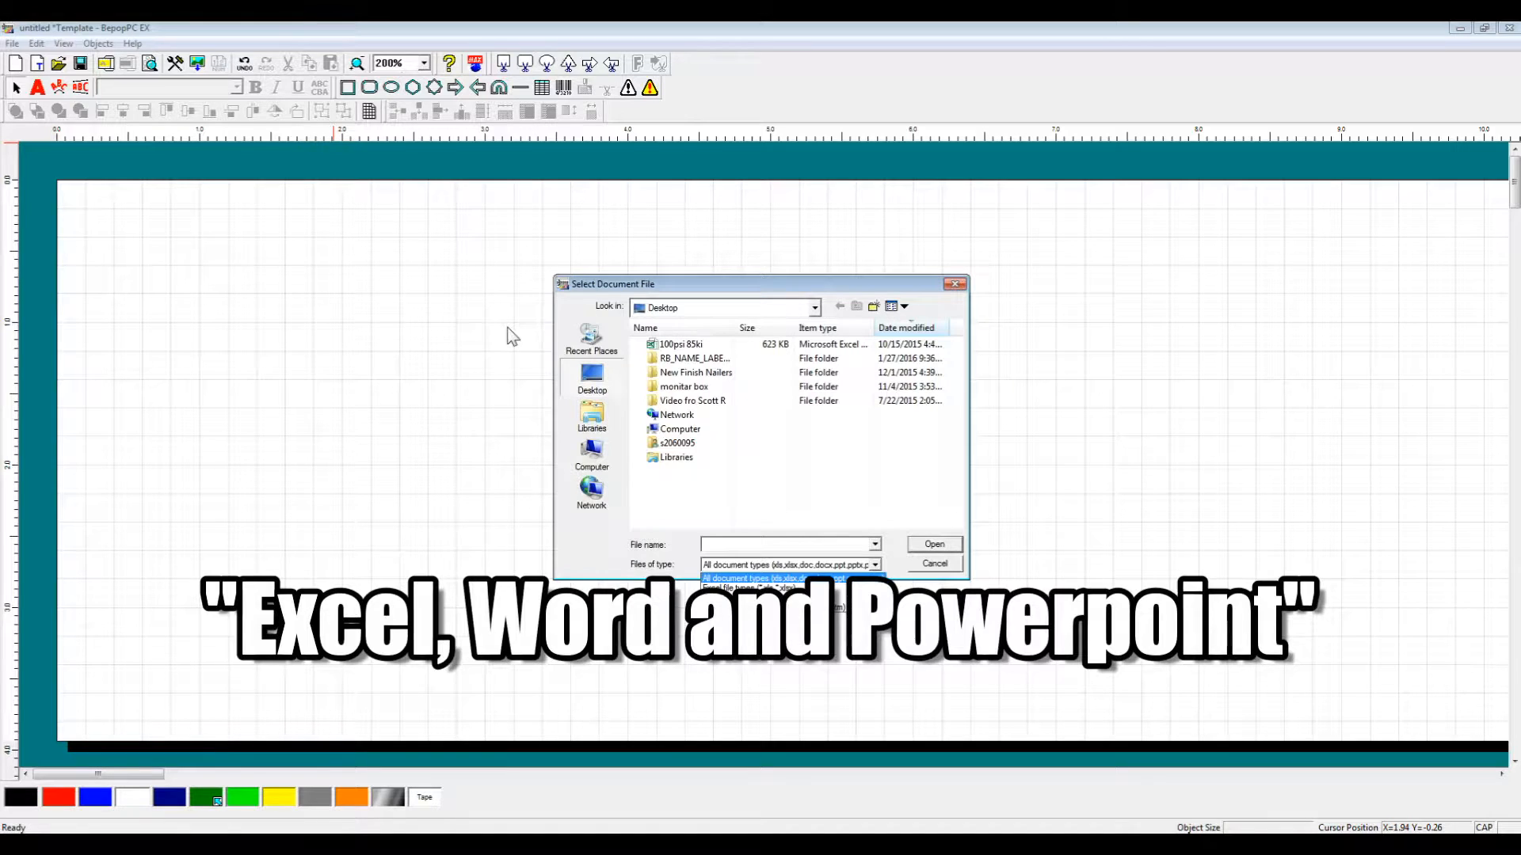
left_click(590, 428)
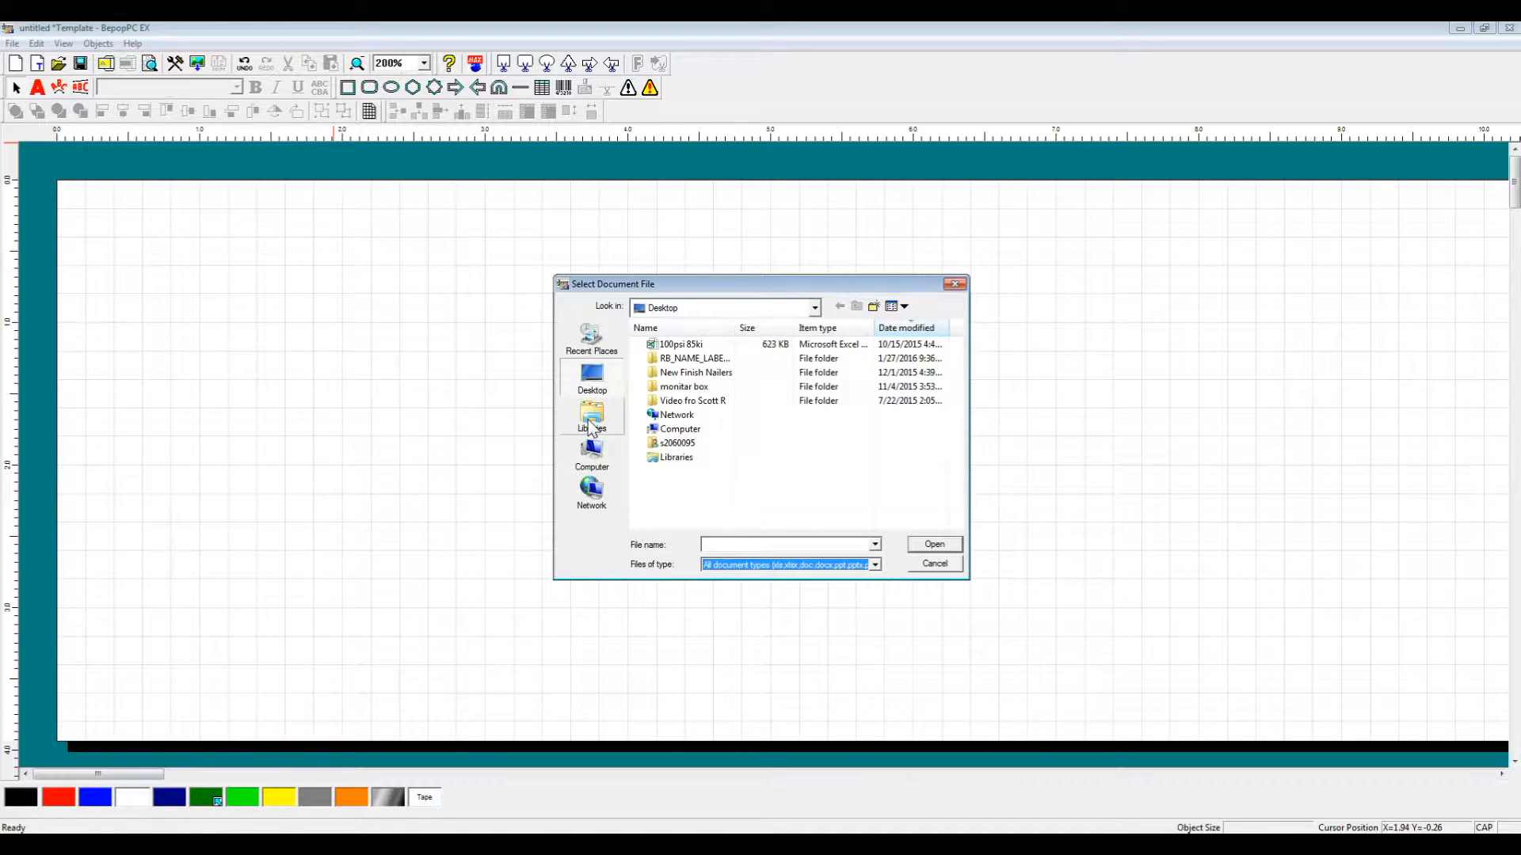
Open the 'explanation for video' workbook from Documents and position its table near the top-left.
left_click(590, 428)
double_click(706, 344)
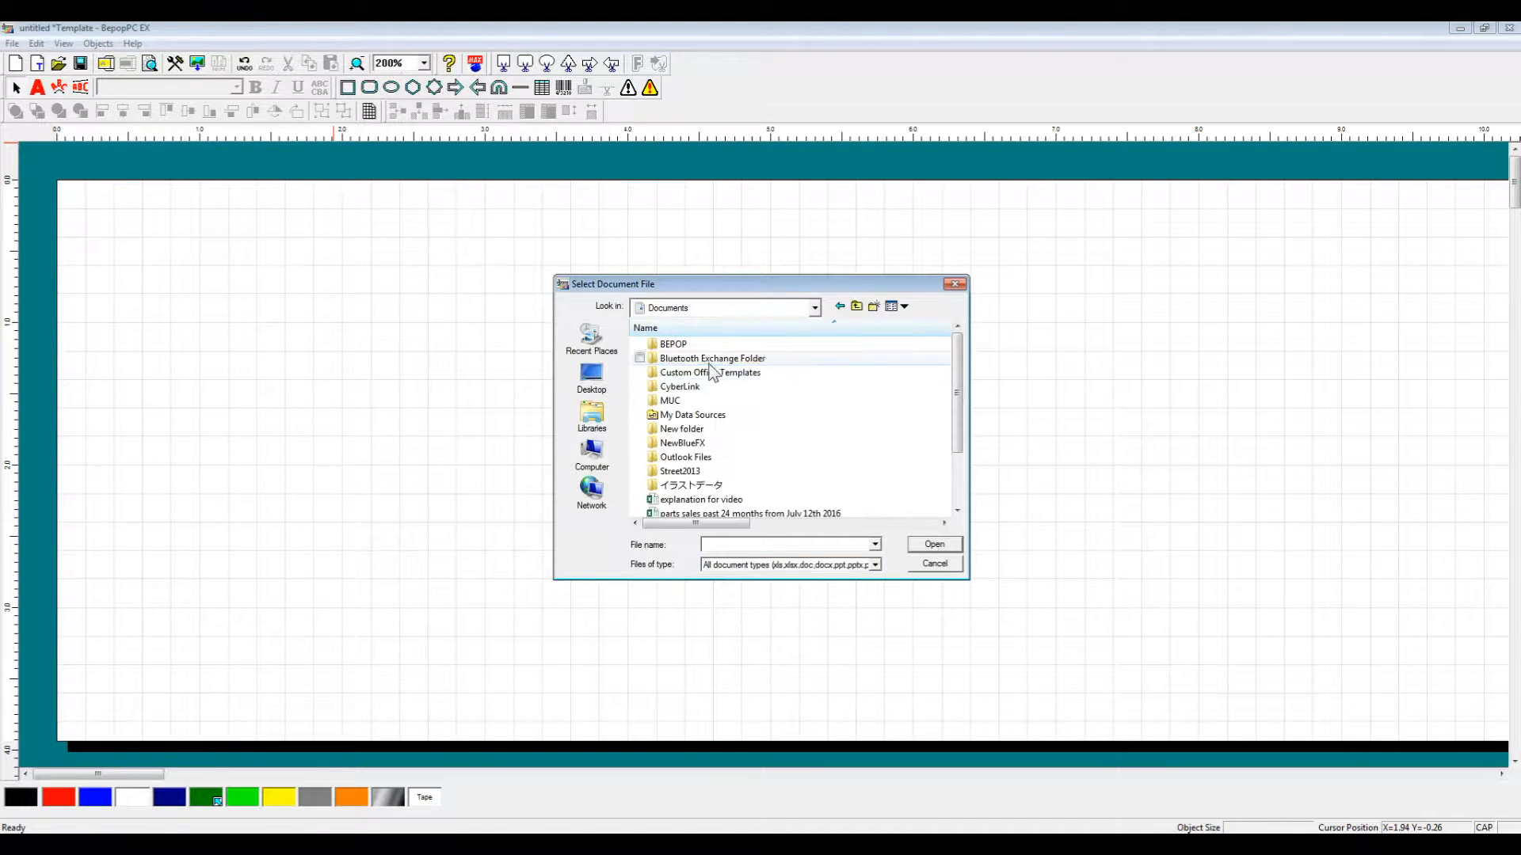
left_click_drag(963, 393, 966, 503)
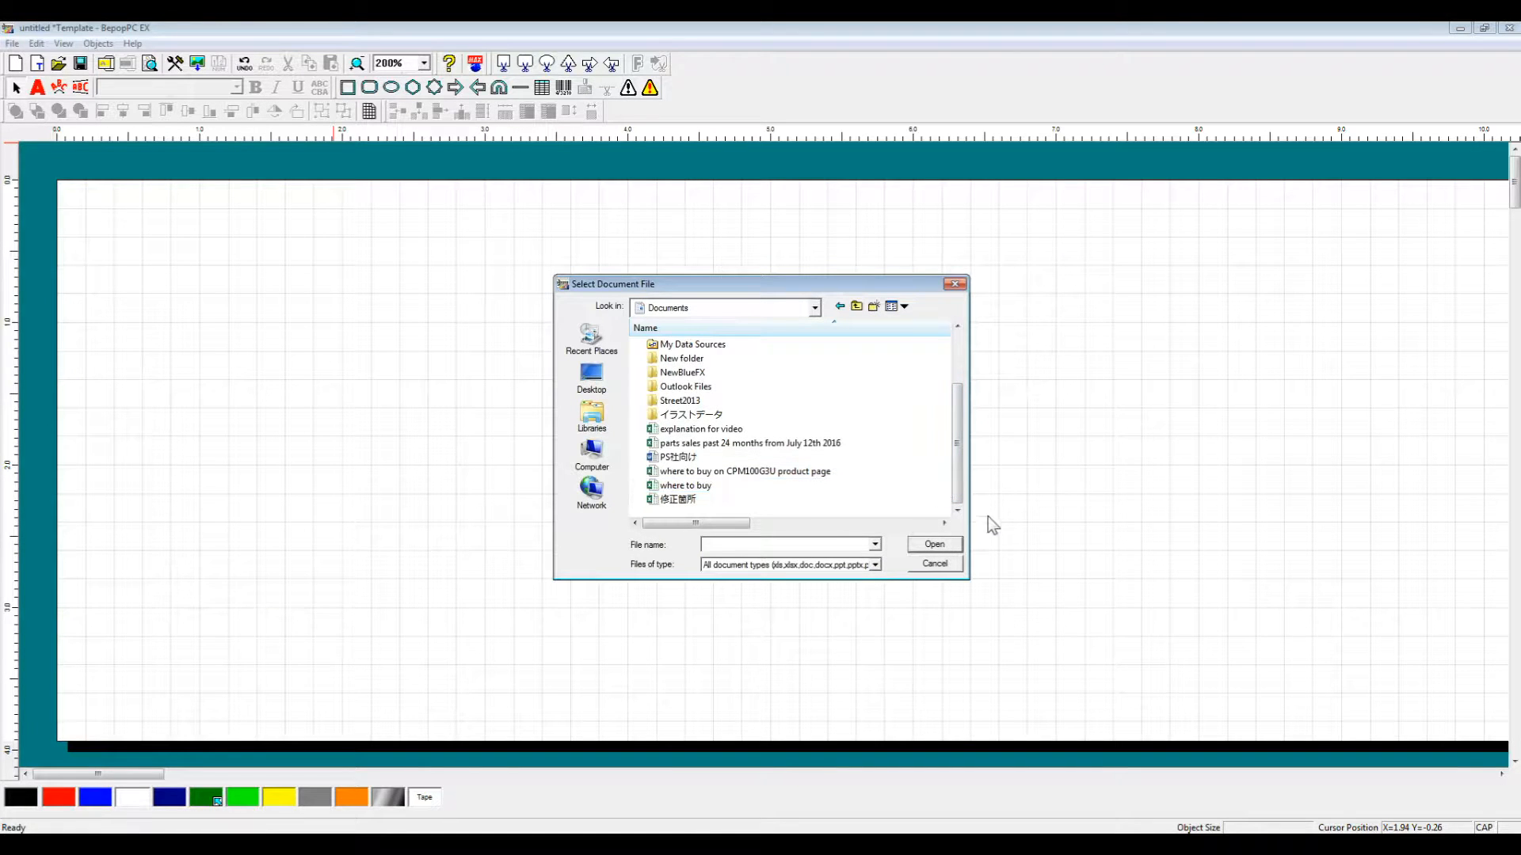
left_click(787, 431)
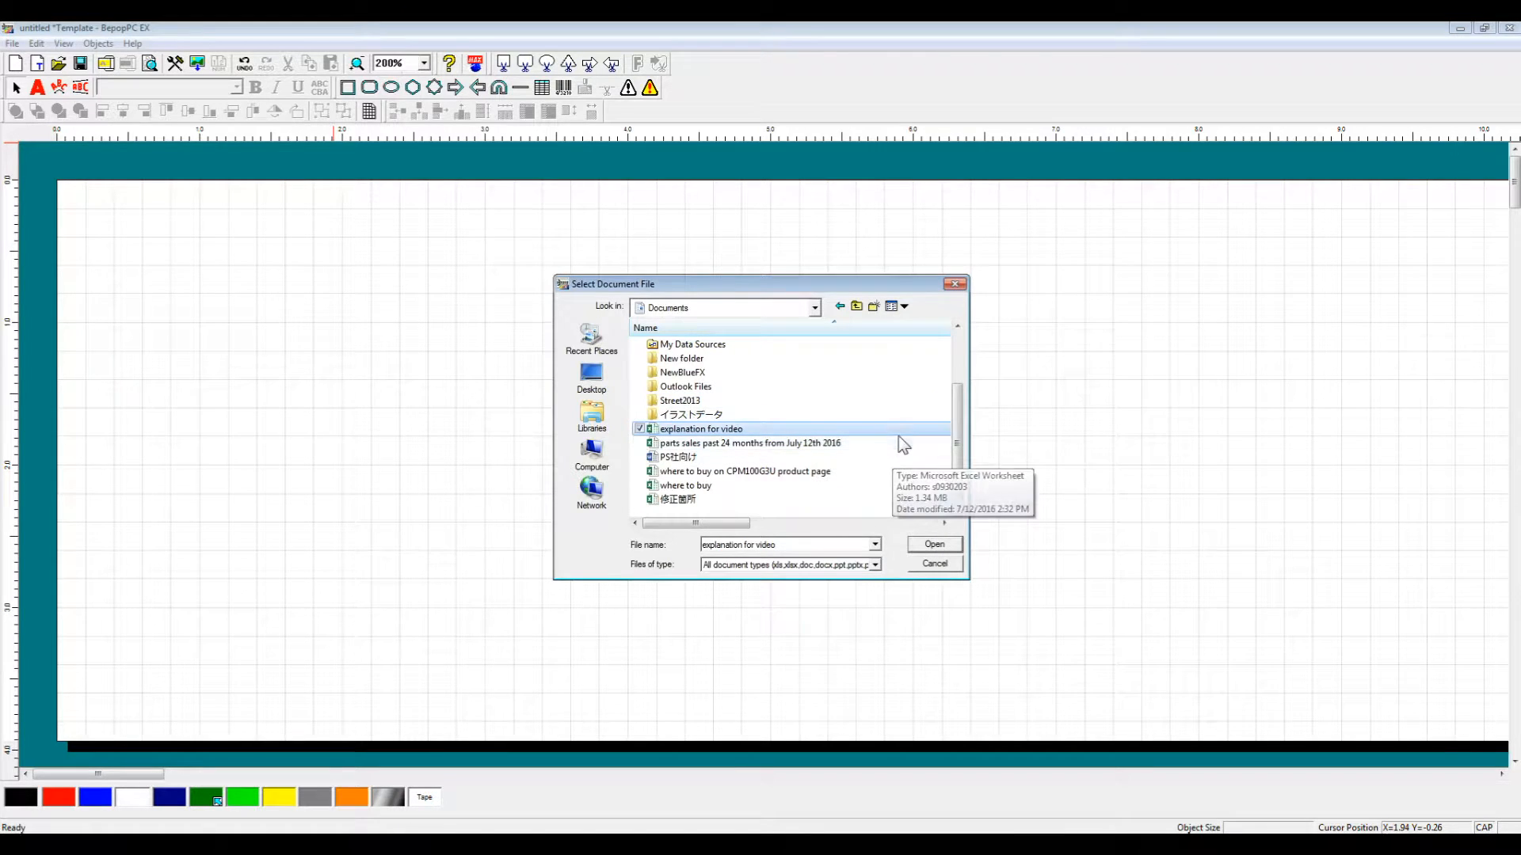
left_click(936, 545)
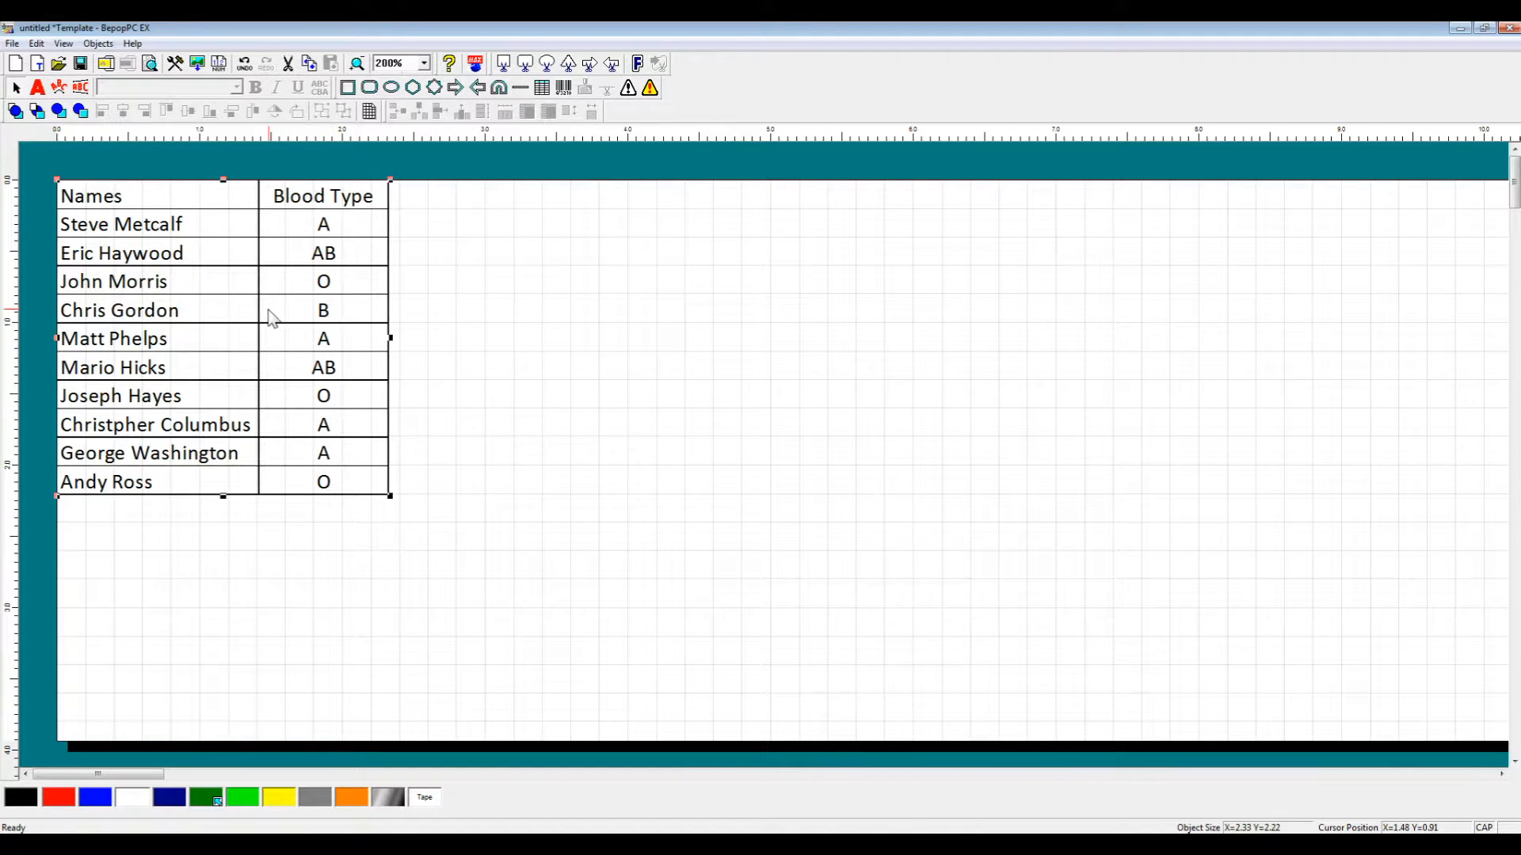
left_click_drag(405, 335, 337, 297)
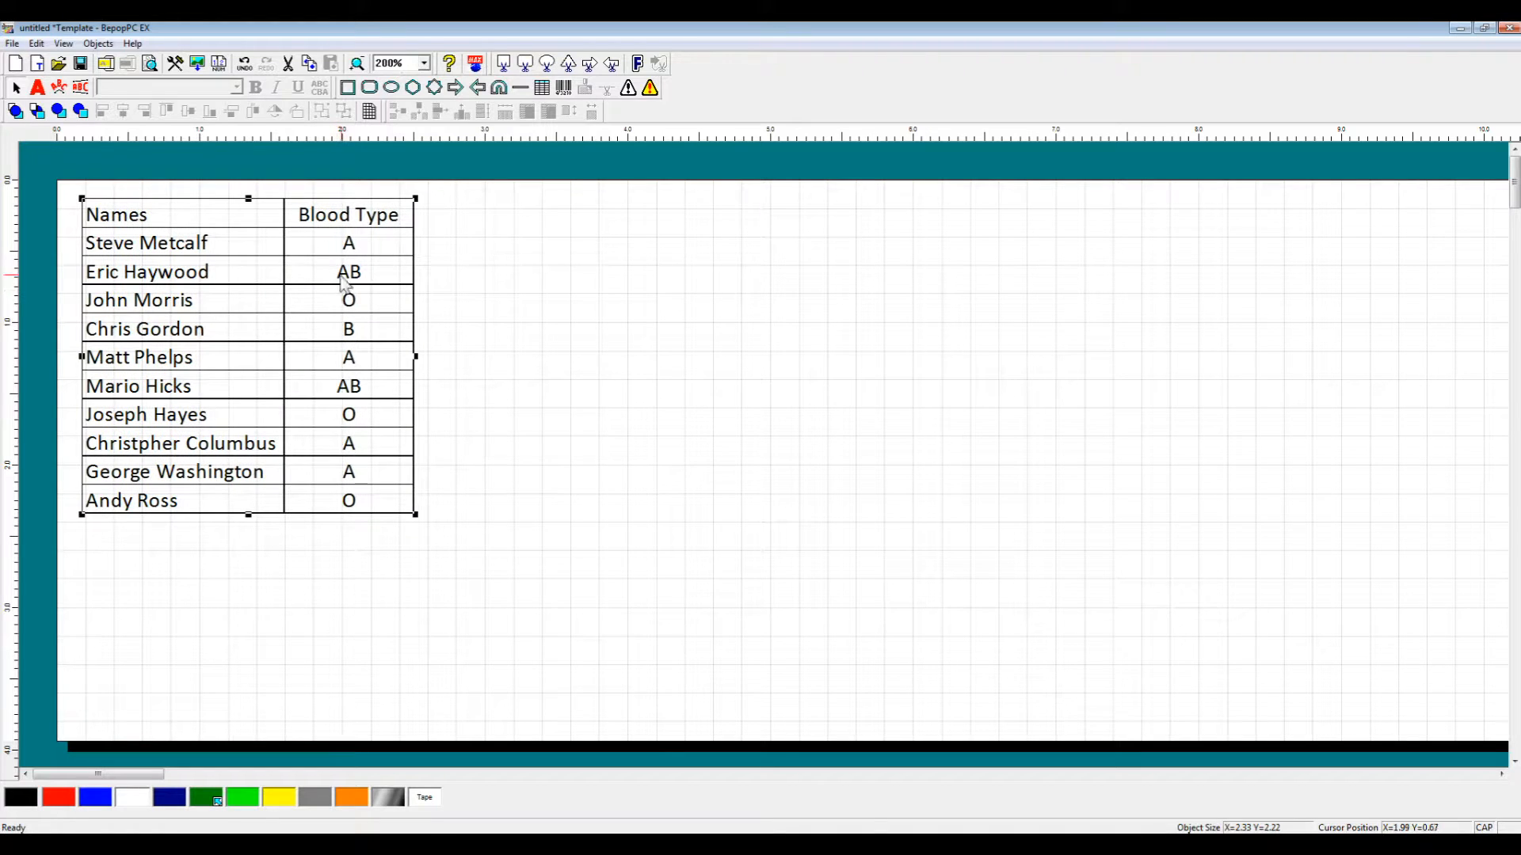
Edit the embedded table in place: shift it down-right and change cell B2 from A to O.
double_click(343, 277)
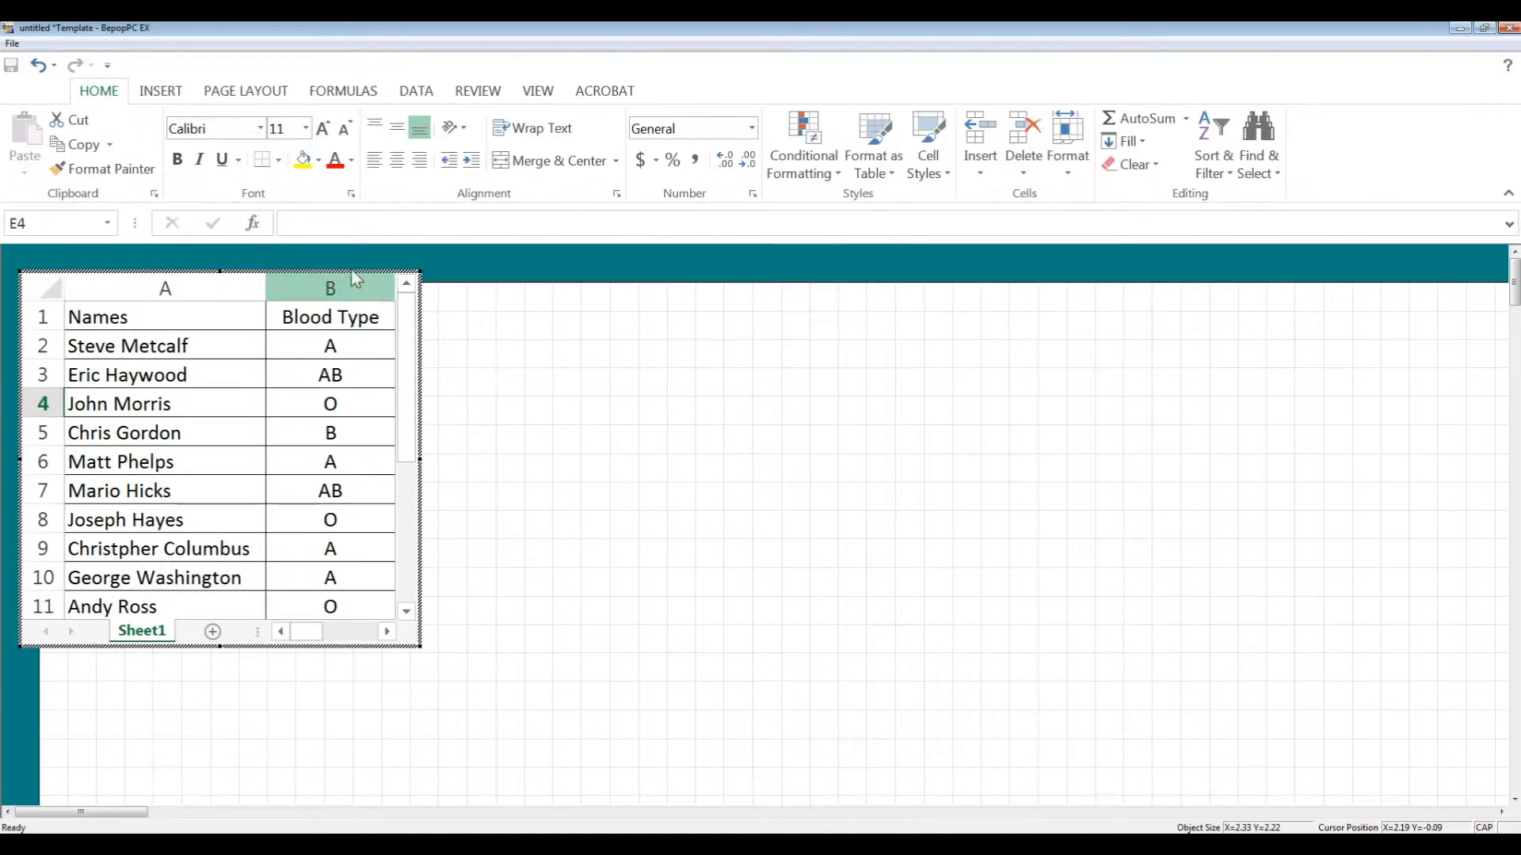
left_click_drag(385, 282, 452, 329)
left_click(435, 391)
double_click(436, 390)
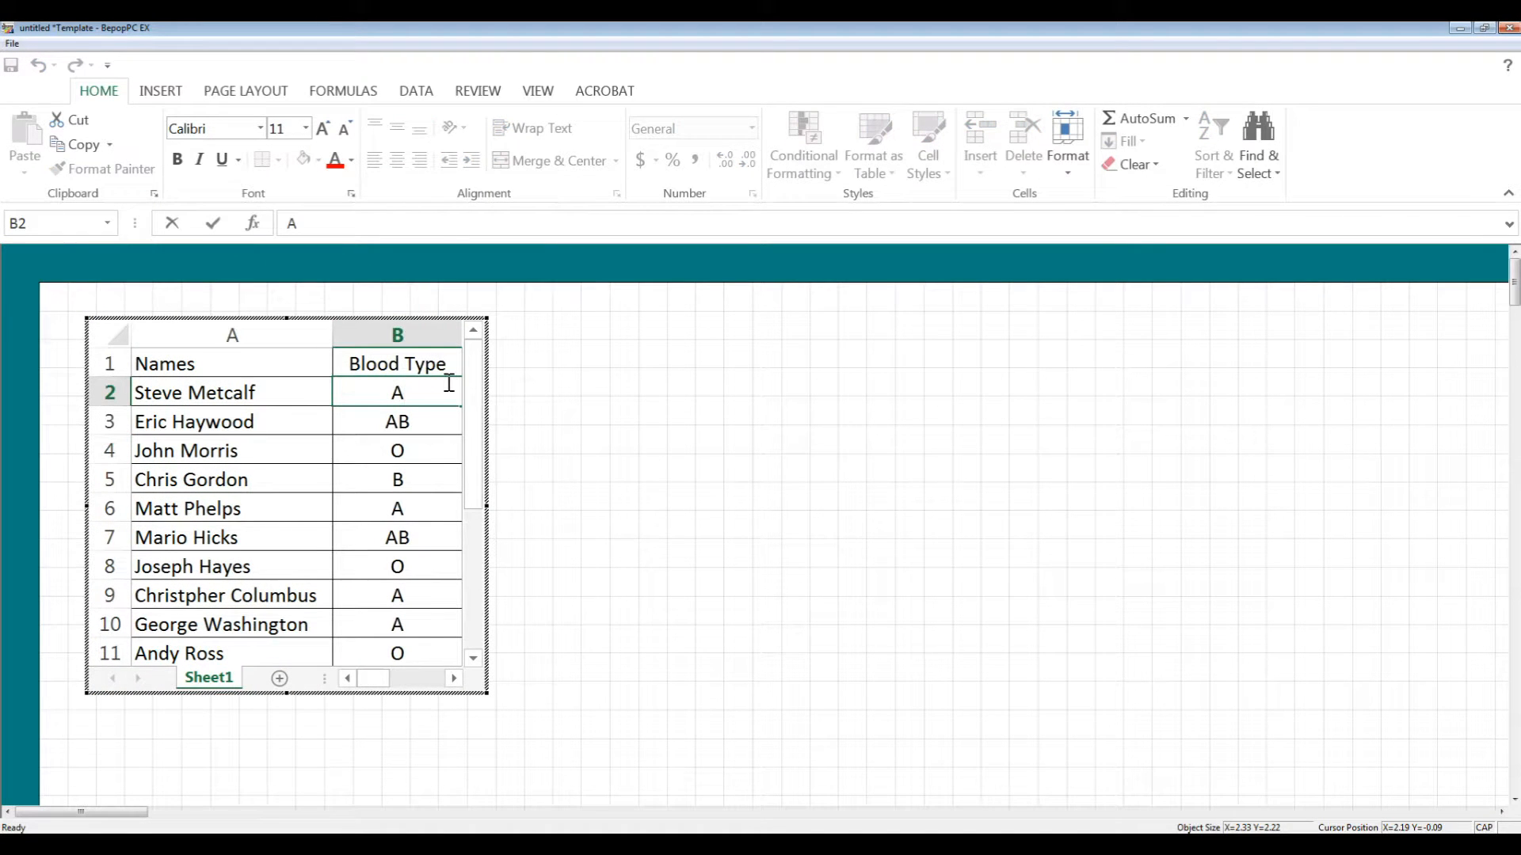
key("BackSpace")
type("O")
left_click(699, 469)
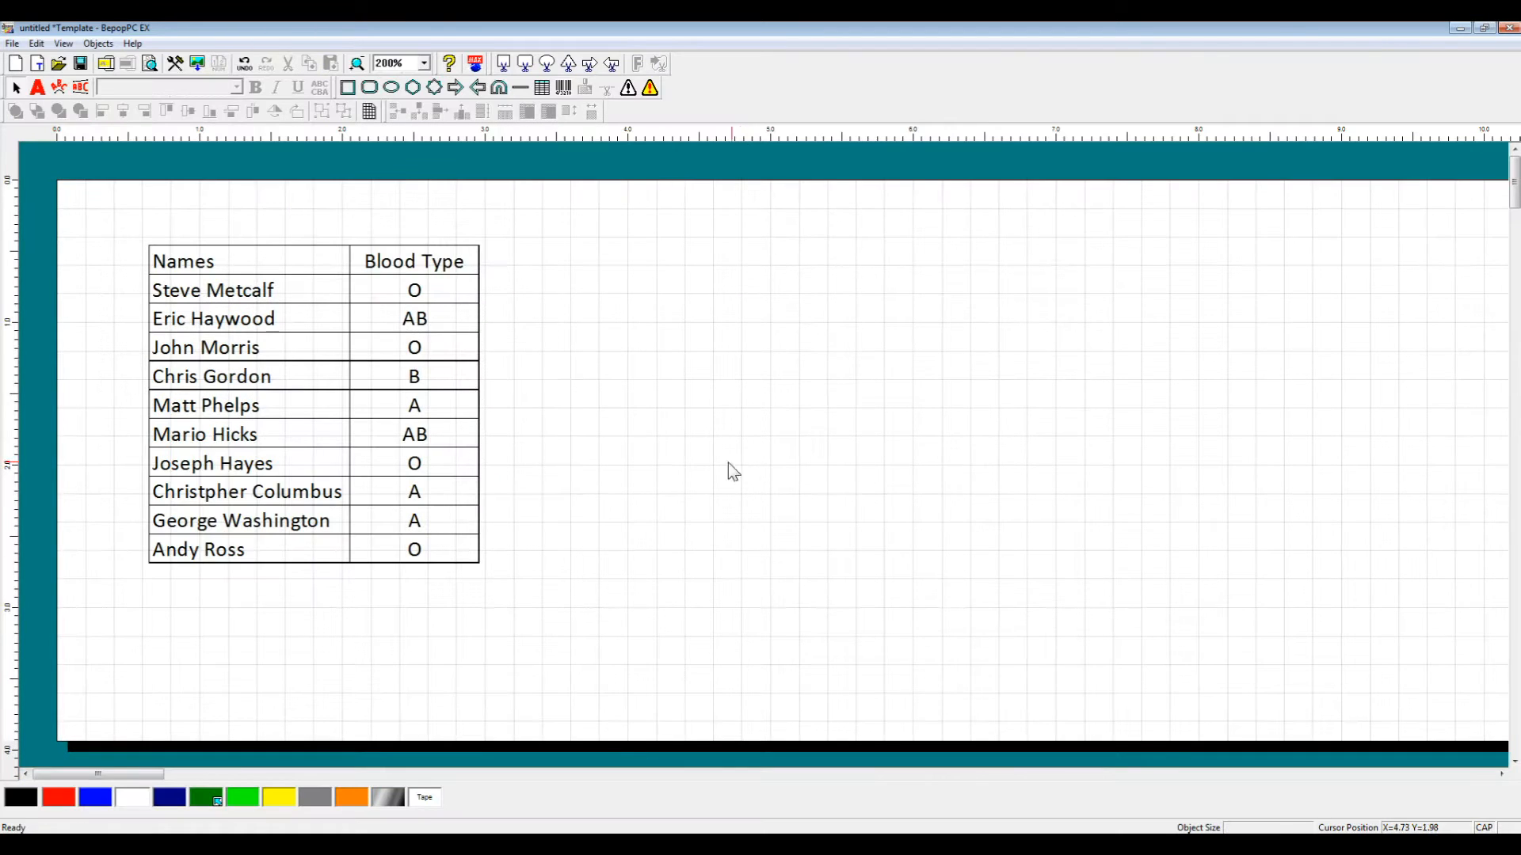
Move the Names / Blood Type table up-left, then back right and down to its final spot.
left_click(377, 335)
left_click_drag(377, 335, 316, 295)
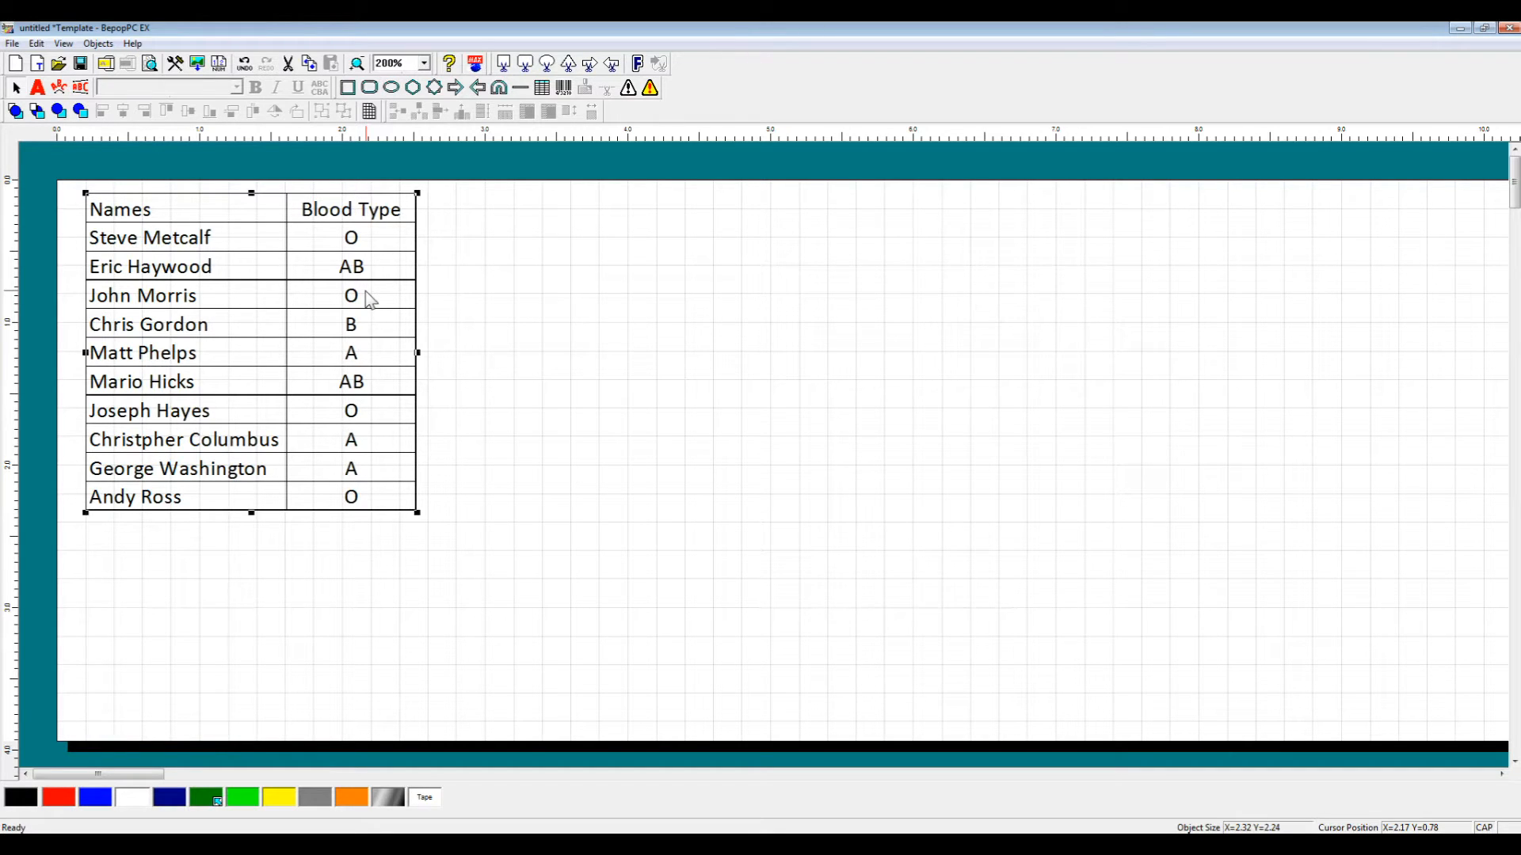
left_click_drag(287, 267, 352, 279)
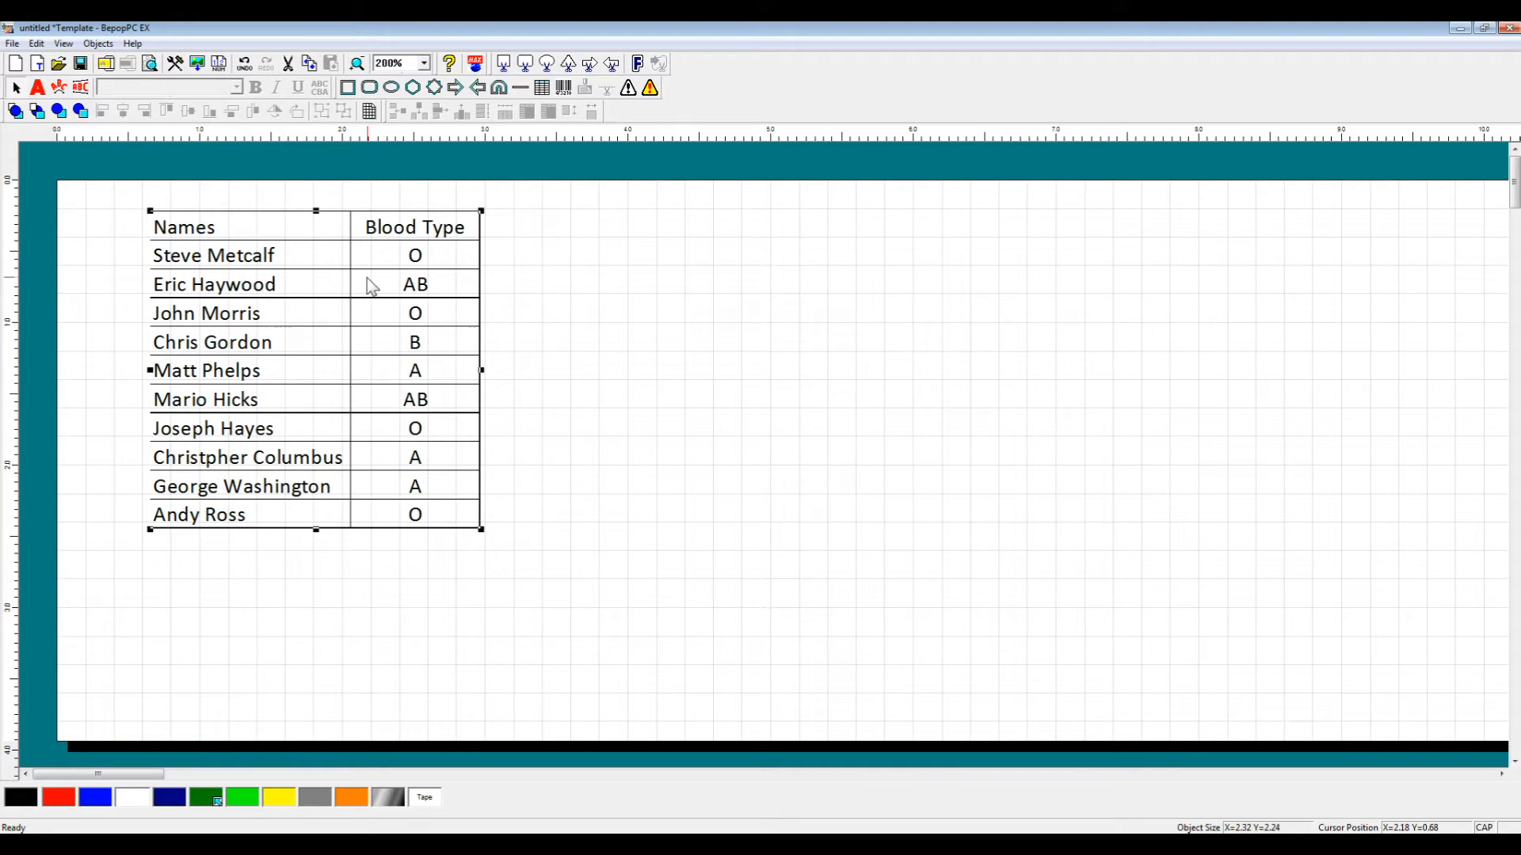